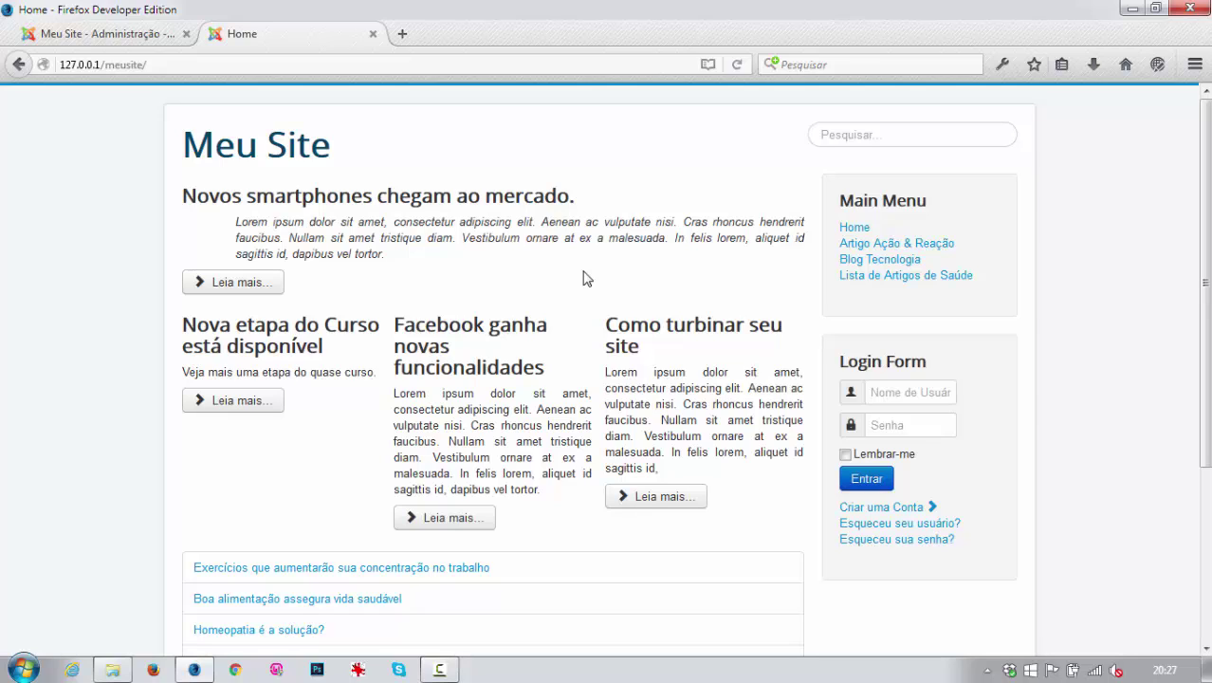
Switch to the administrator tab and open Sistema > Configuração Global.
{"action": "left_click", "coordinate": [98, 36]}
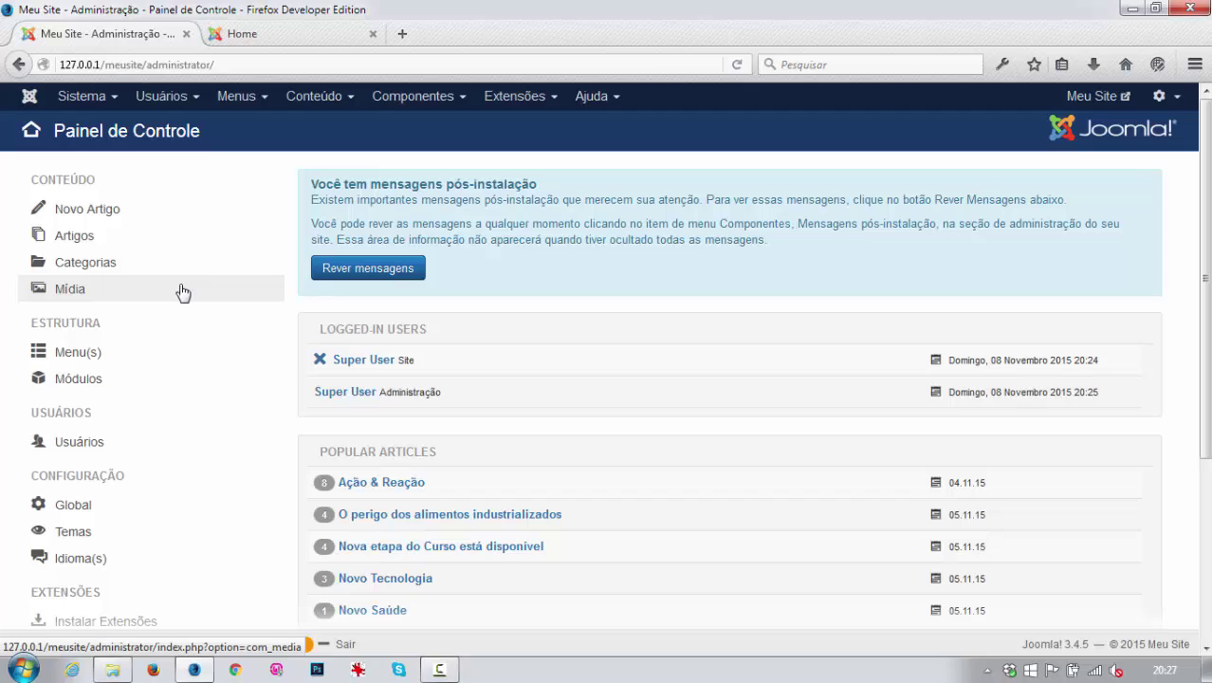
{"action": "left_click", "coordinate": [29, 99]}
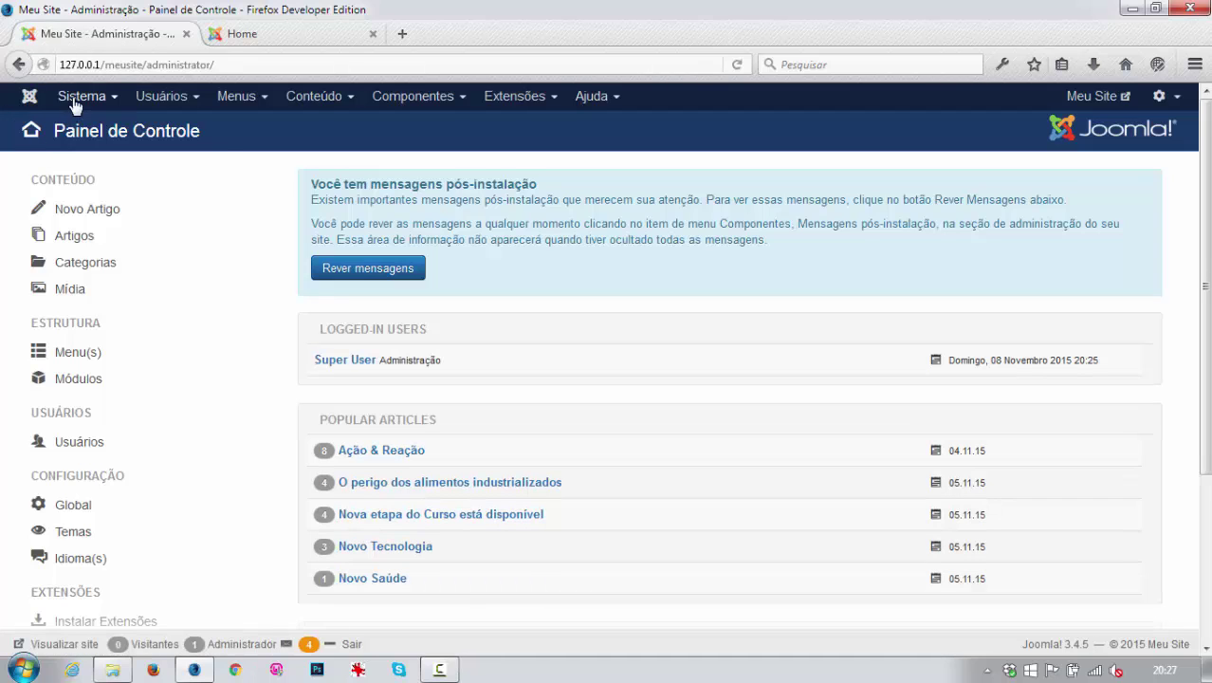
{"action": "left_click", "coordinate": [75, 103]}
{"action": "left_click", "coordinate": [99, 177]}
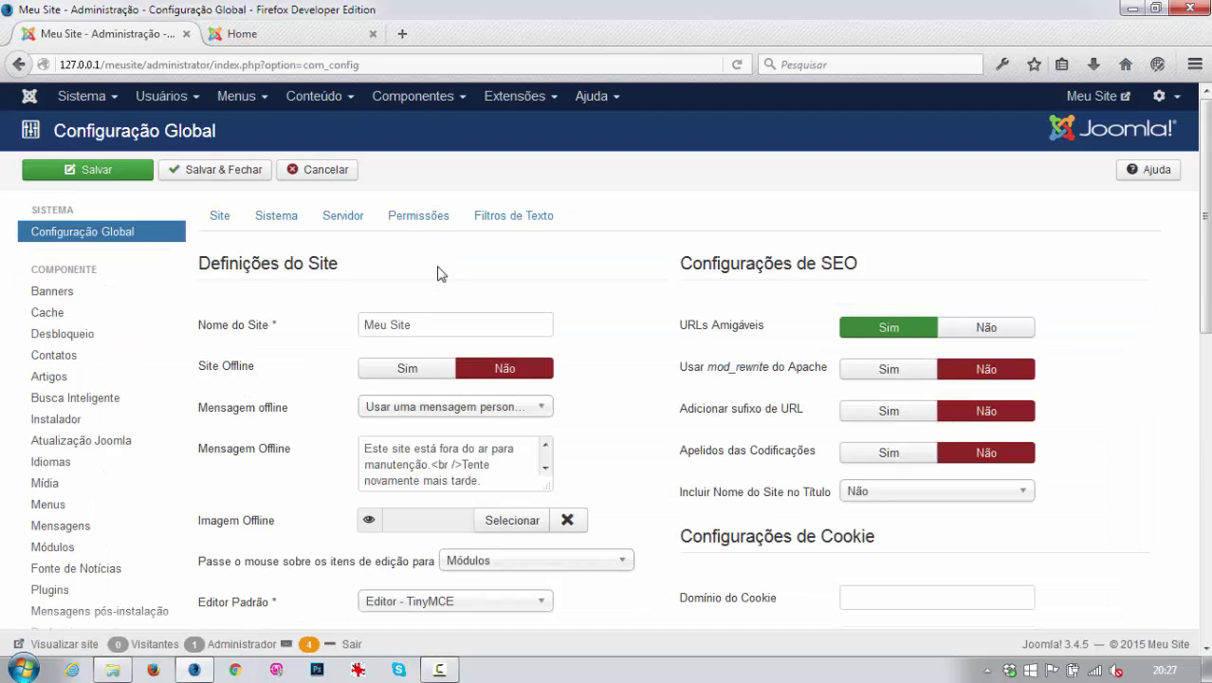
In the Permissões tab, review the Registered group's and then the Author group's global permissions.
{"action": "left_click", "coordinate": [422, 219]}
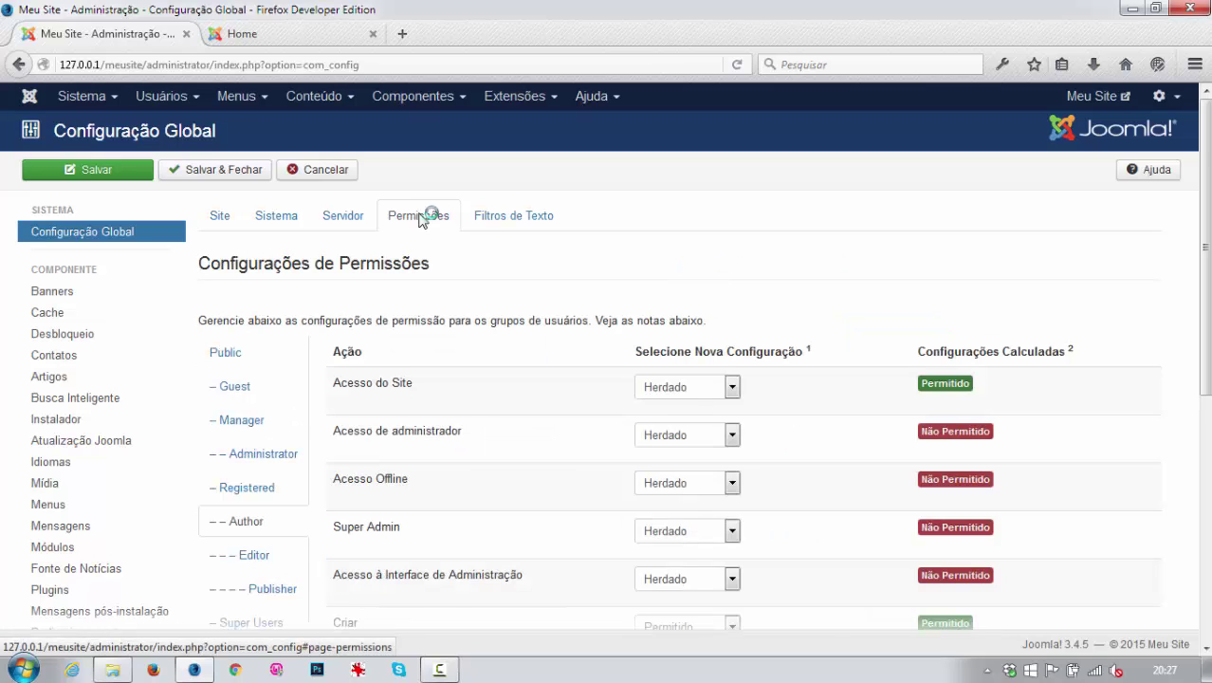
{"action": "scroll", "coordinate": [401, 500], "scroll_direction": "down", "scroll_amount": 2}
{"action": "left_click", "coordinate": [240, 390]}
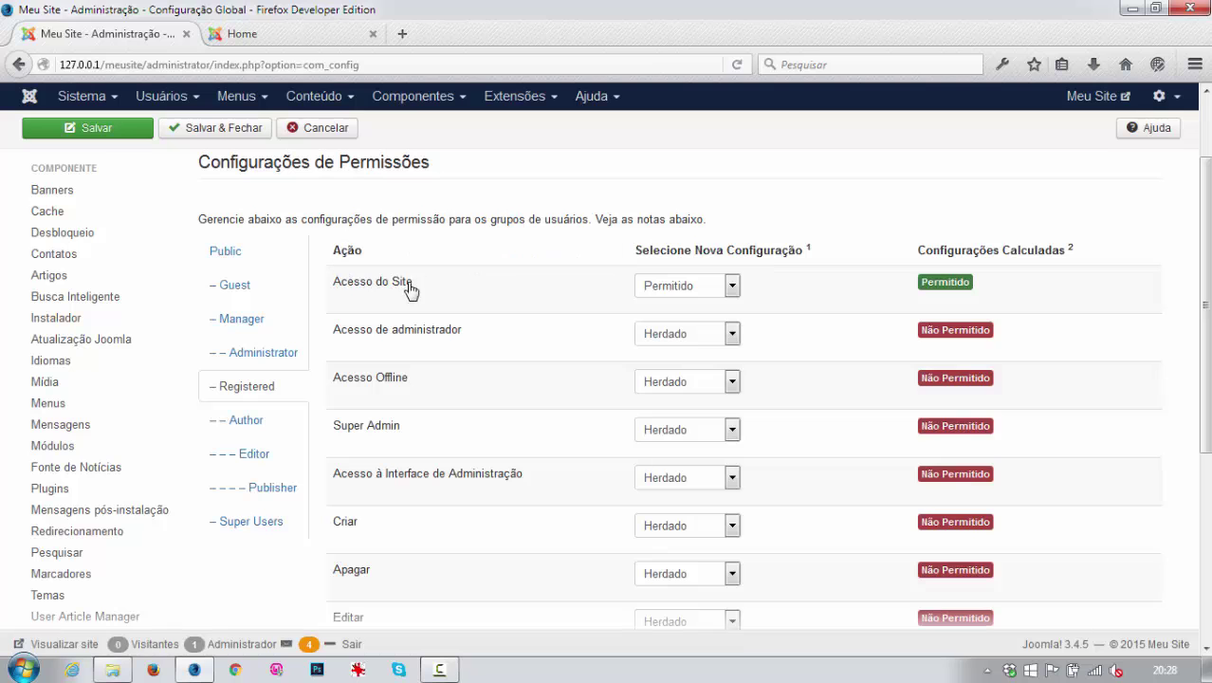
{"action": "scroll", "coordinate": [909, 308], "scroll_direction": "down", "scroll_amount": 3}
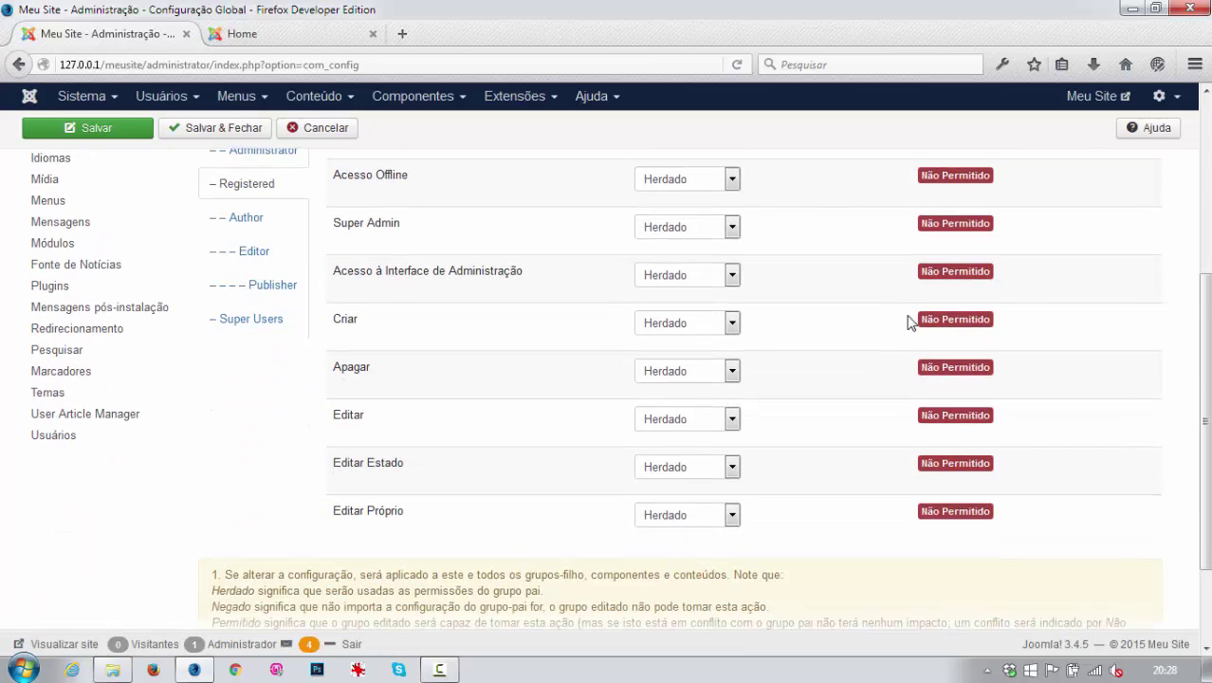
{"action": "scroll", "coordinate": [908, 322], "scroll_direction": "up", "scroll_amount": 1}
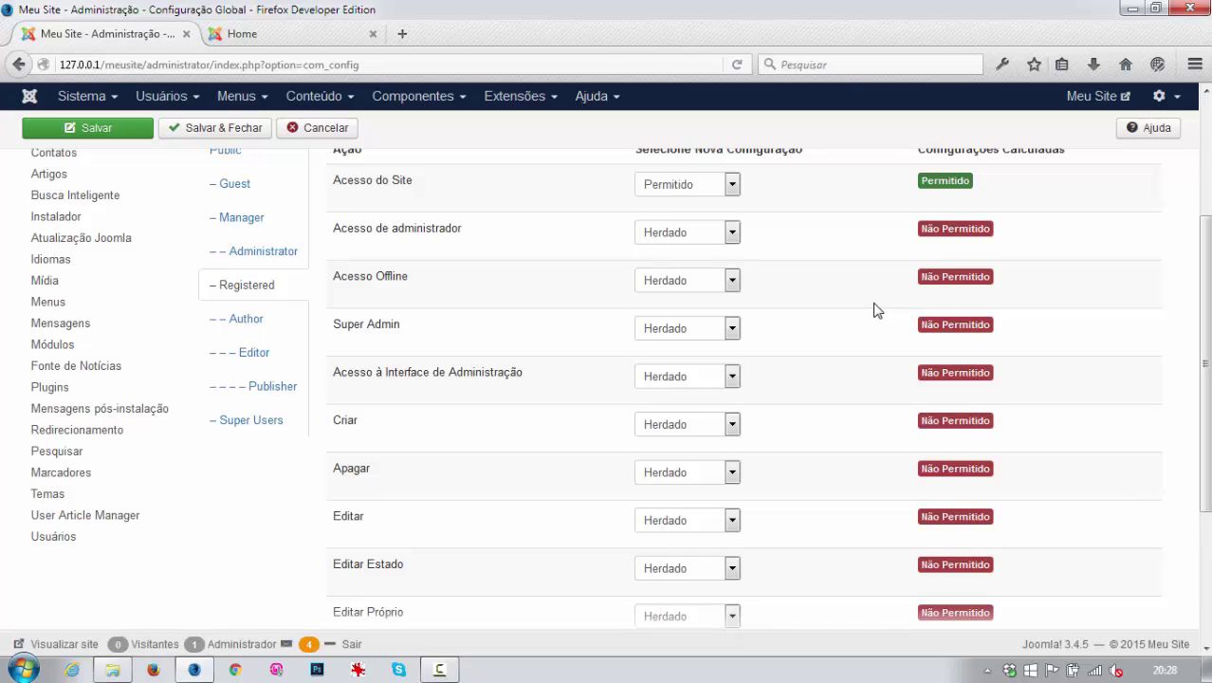
{"action": "left_click", "coordinate": [235, 321]}
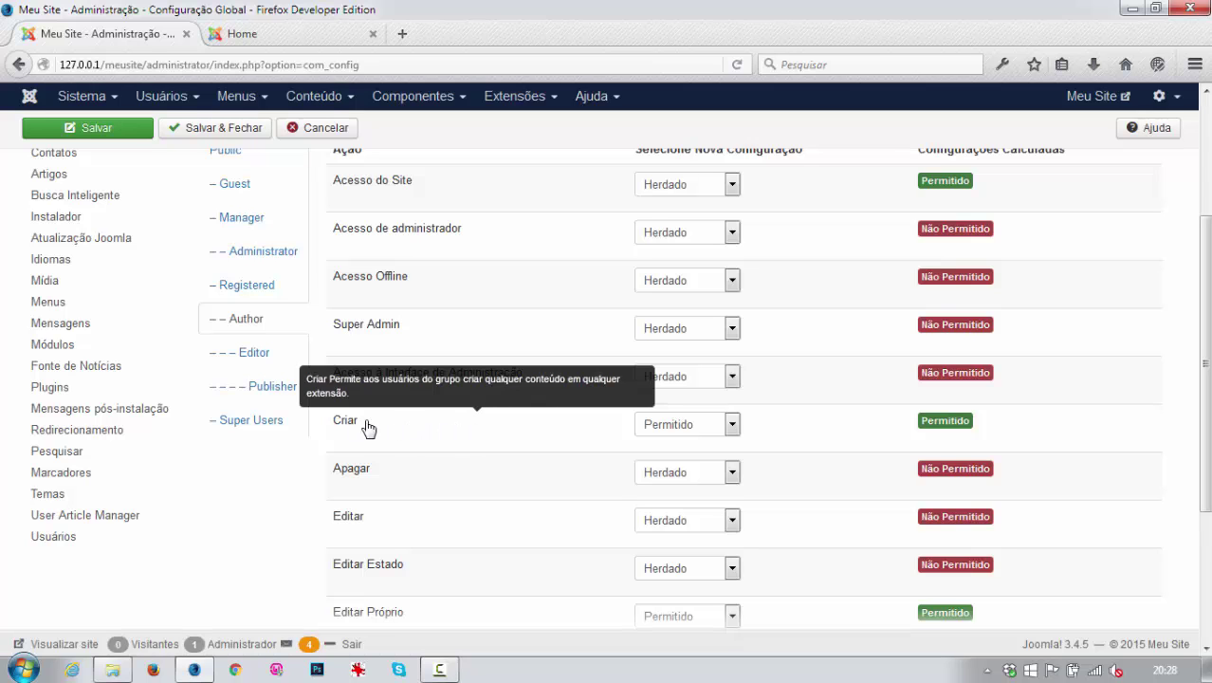
{"action": "scroll", "coordinate": [681, 464], "scroll_direction": "down", "scroll_amount": 2}
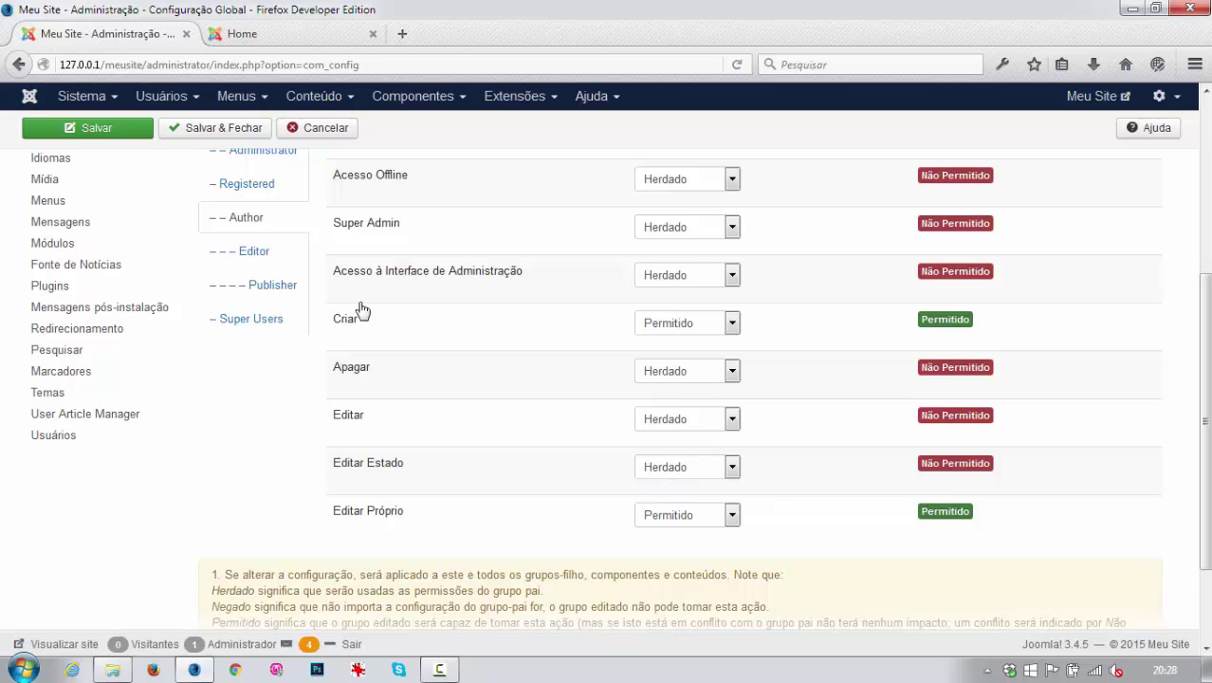
Compare the Editor group's global permissions with the Publisher group's (Acesso do Site, Criar, Editar allowed).
{"action": "left_click", "coordinate": [252, 251]}
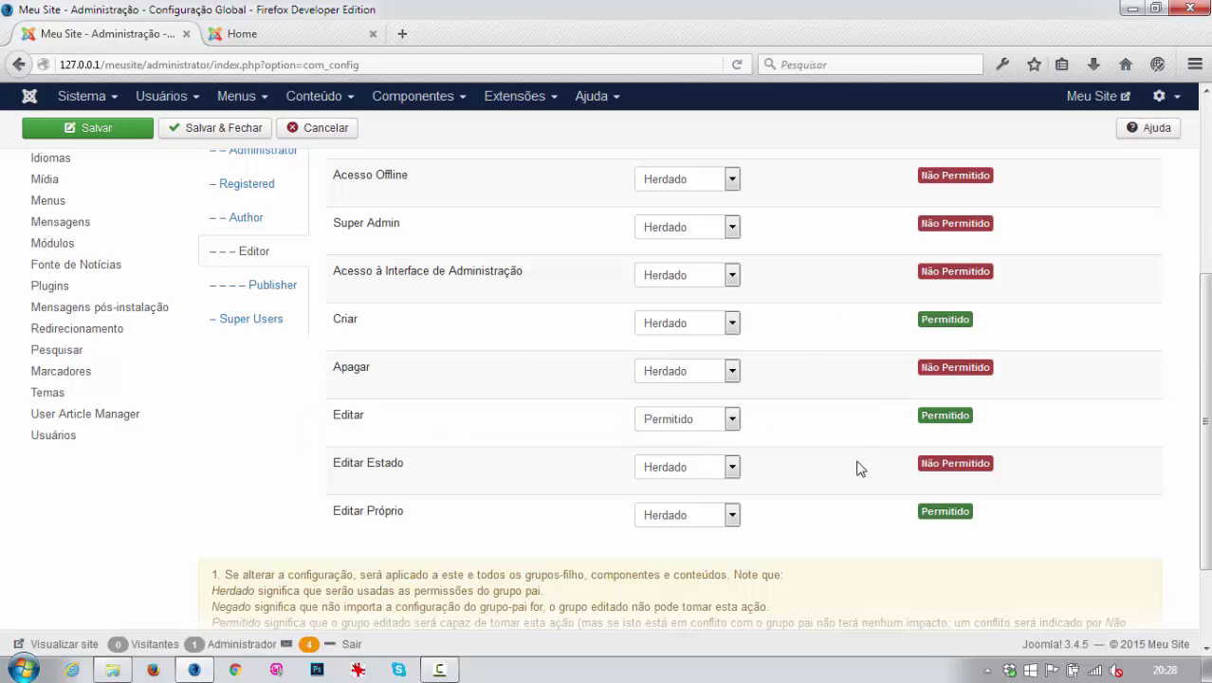
{"action": "mouse_move", "coordinate": [379, 513]}
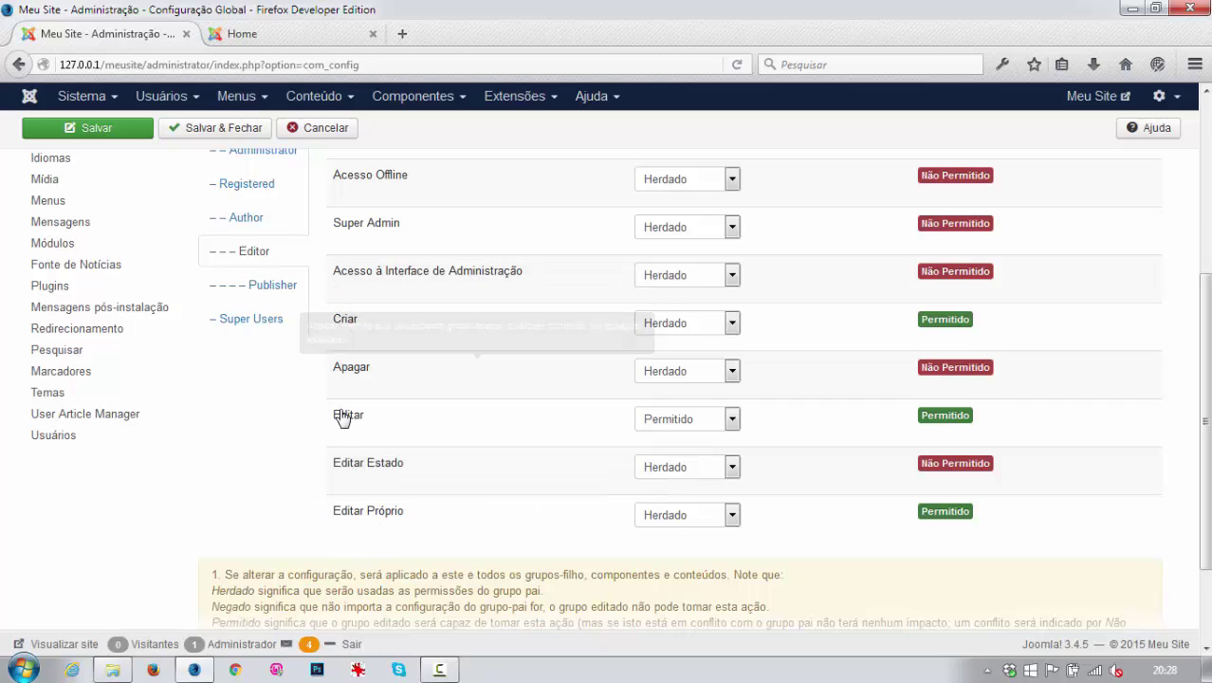
{"action": "mouse_move", "coordinate": [455, 479]}
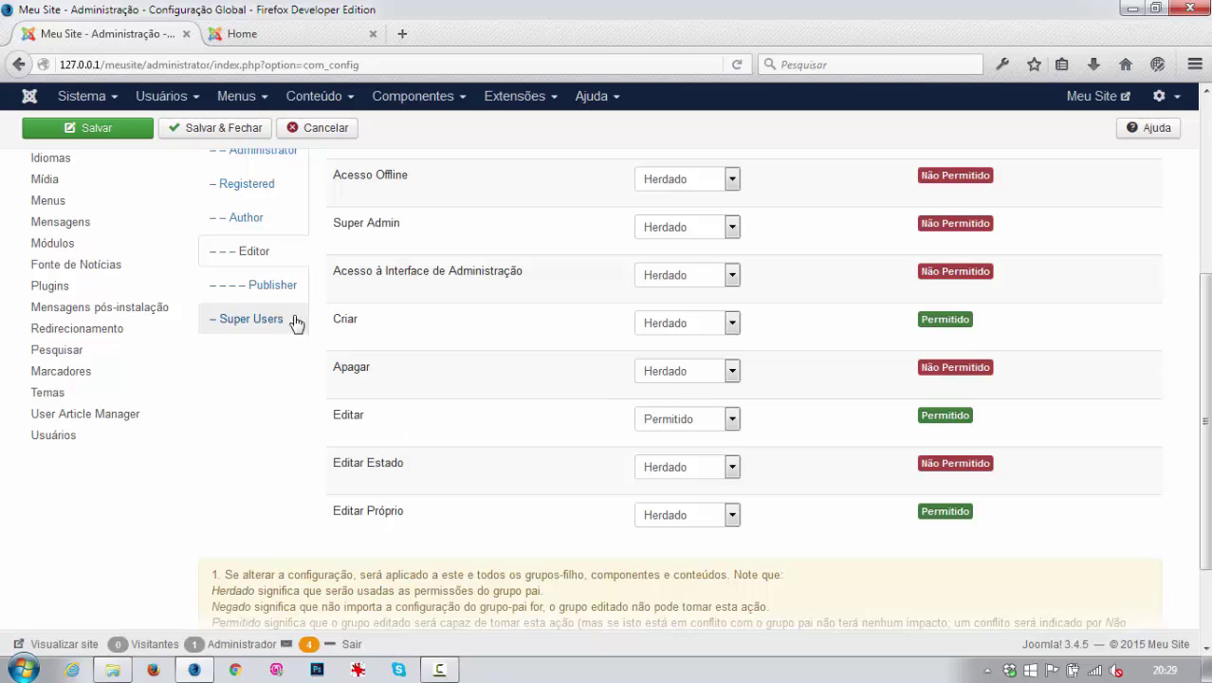
{"action": "left_click", "coordinate": [276, 284]}
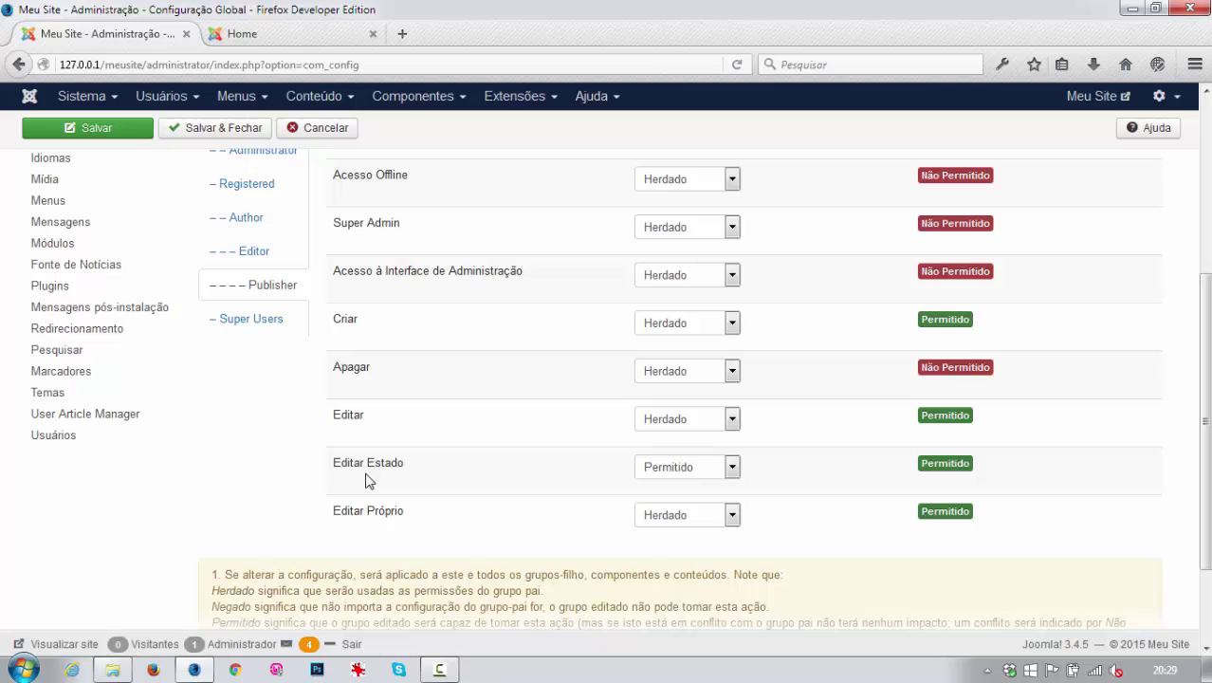
{"action": "scroll", "coordinate": [369, 475], "scroll_direction": "up", "scroll_amount": 3}
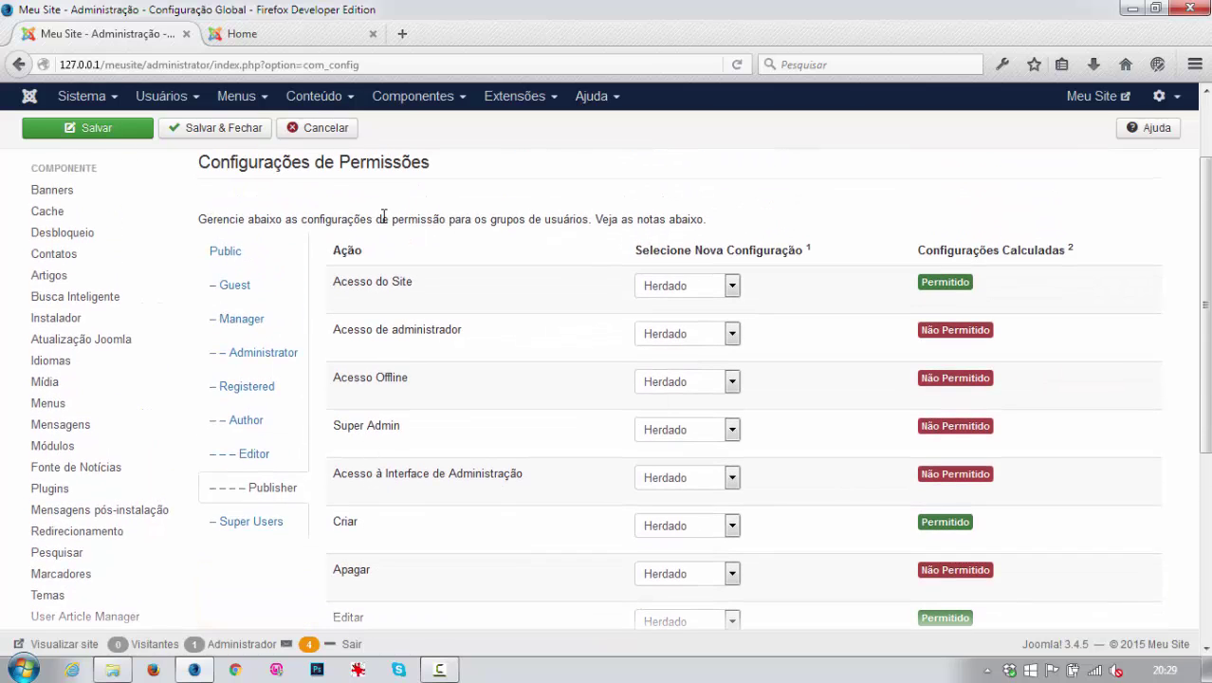
Cancel Global Configuration and create the Blogueiros user group with Registered as its parent.
{"action": "left_click", "coordinate": [317, 127]}
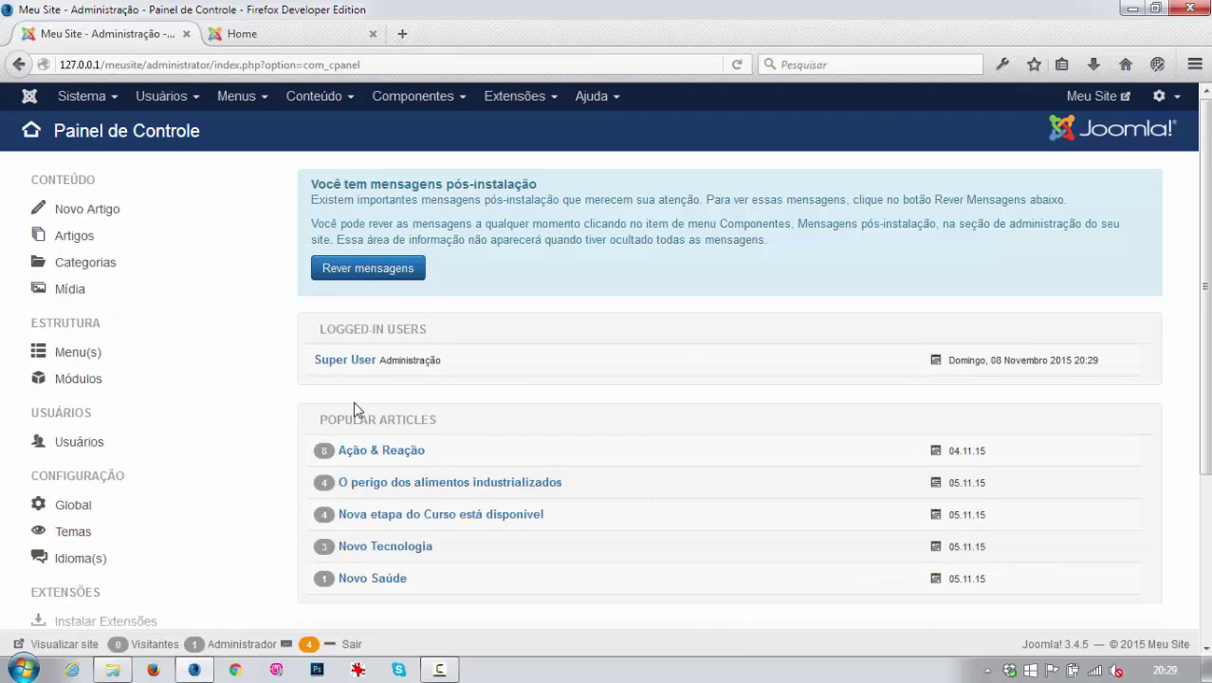
{"action": "left_click", "coordinate": [162, 96]}
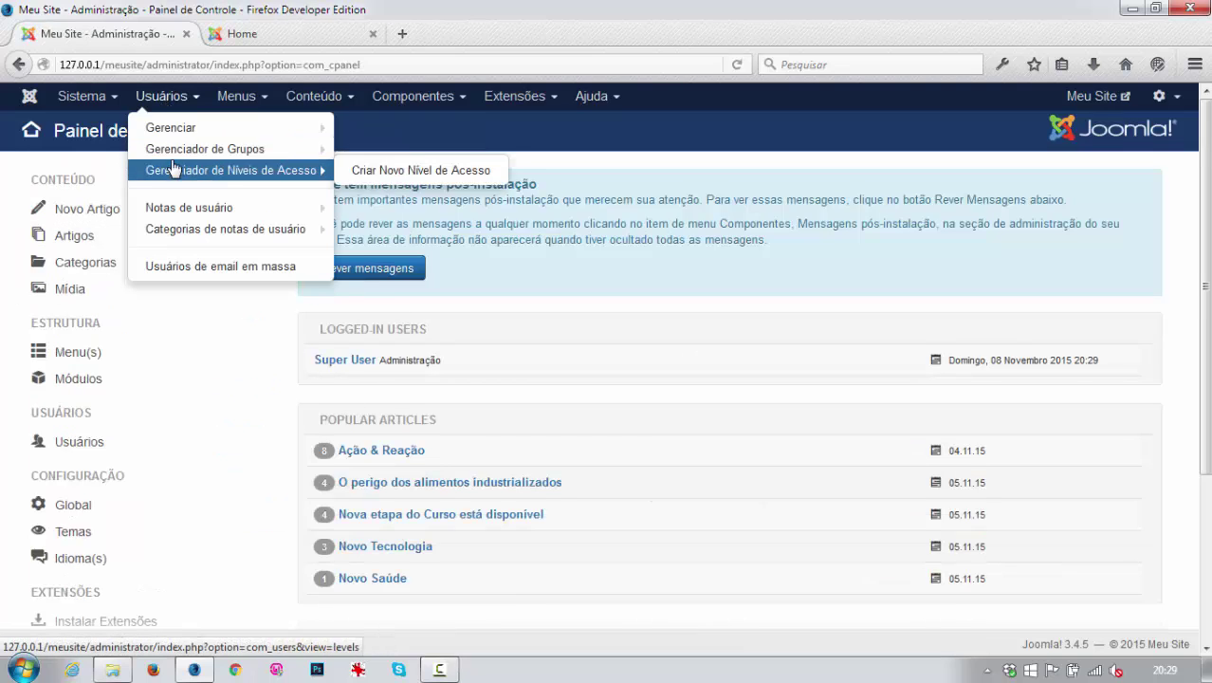
{"action": "left_click", "coordinate": [176, 152]}
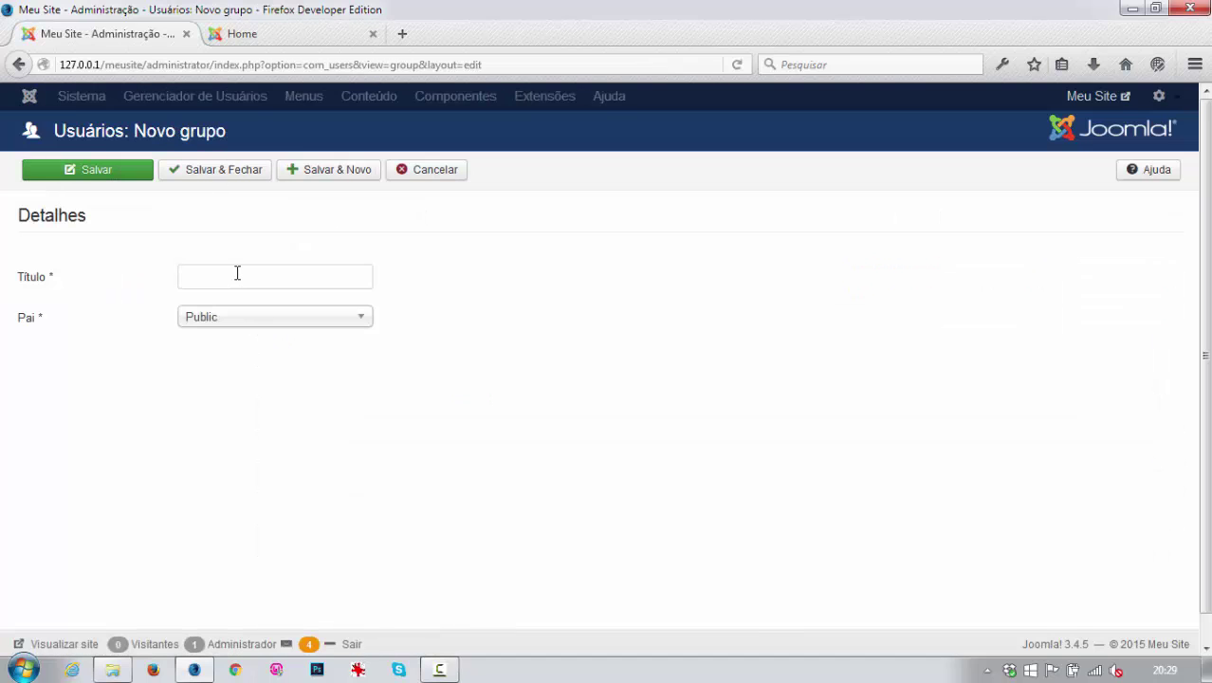
{"action": "left_click", "coordinate": [237, 273]}
{"action": "type", "text": "Blogueiros"}
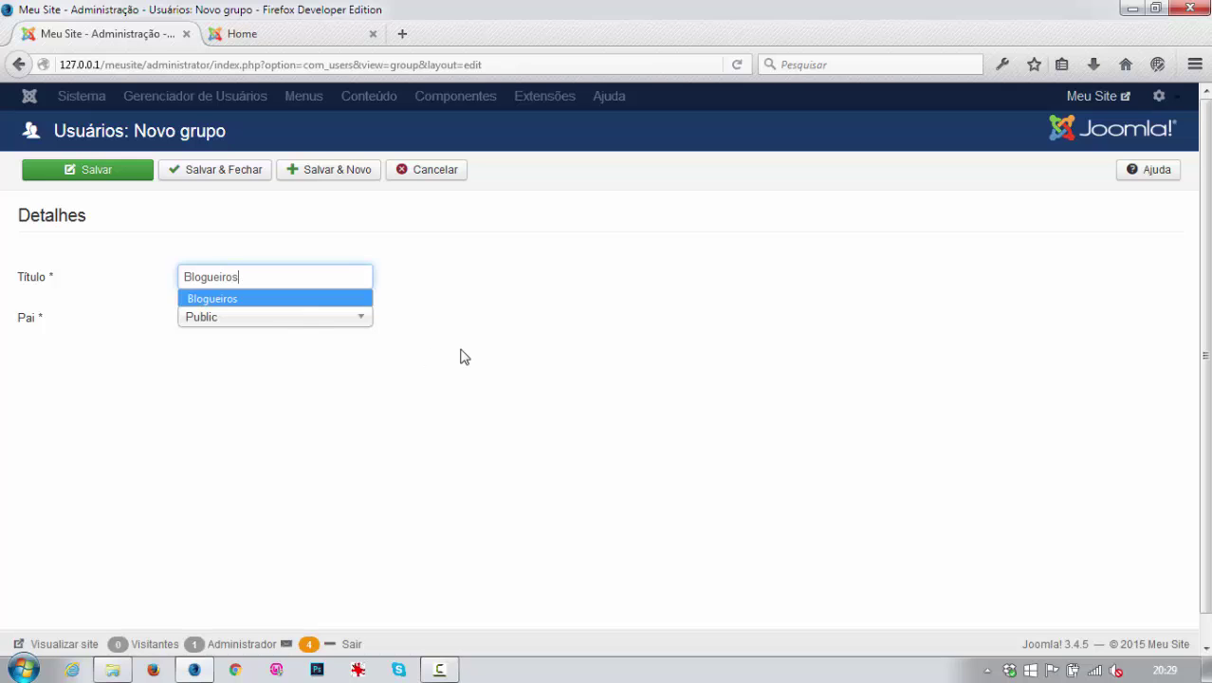
{"action": "left_click", "coordinate": [320, 324]}
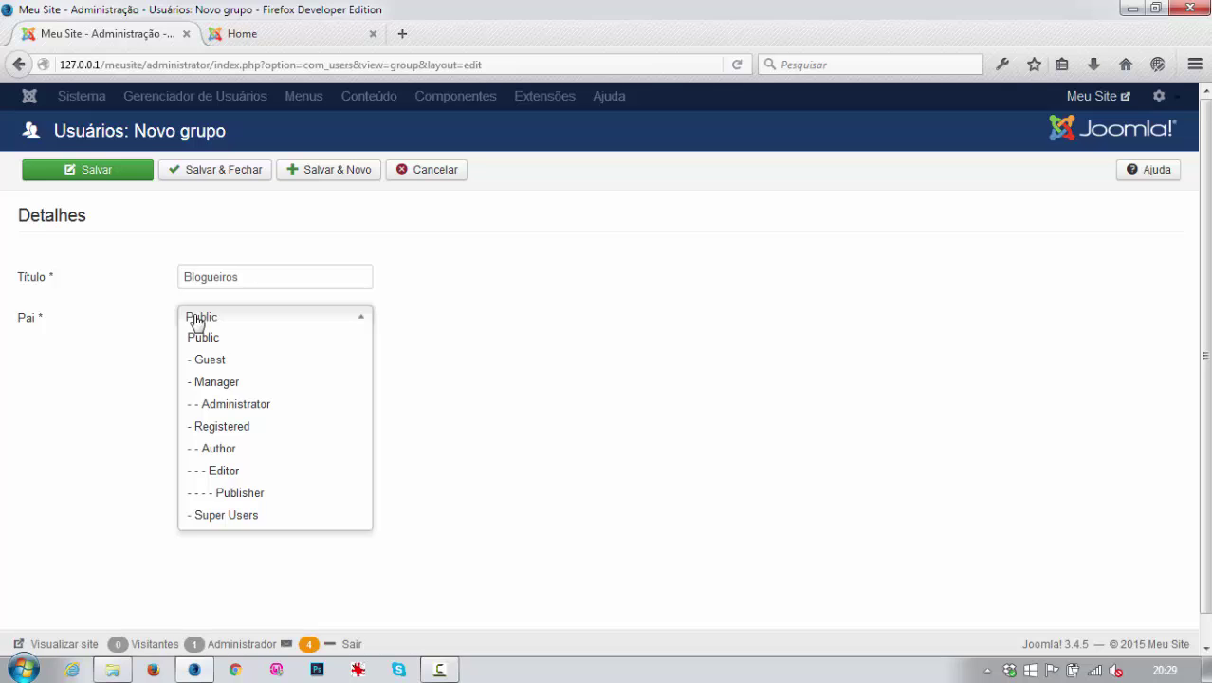
{"action": "left_click", "coordinate": [227, 429]}
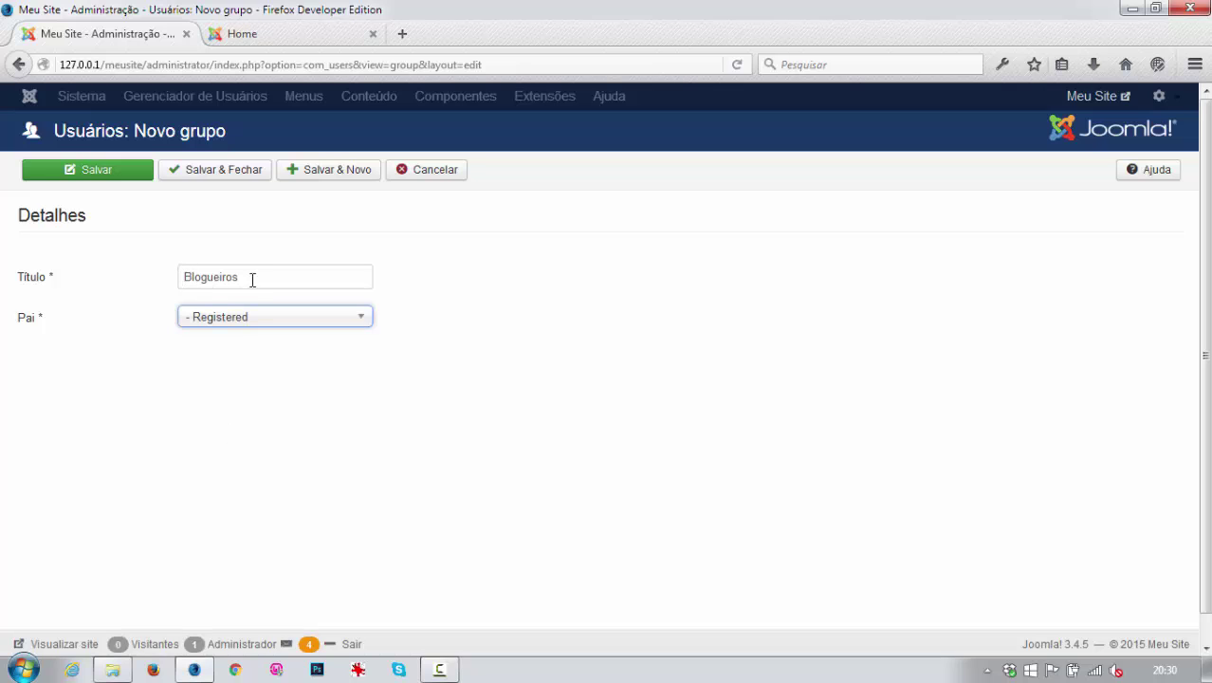
{"action": "left_click", "coordinate": [318, 172]}
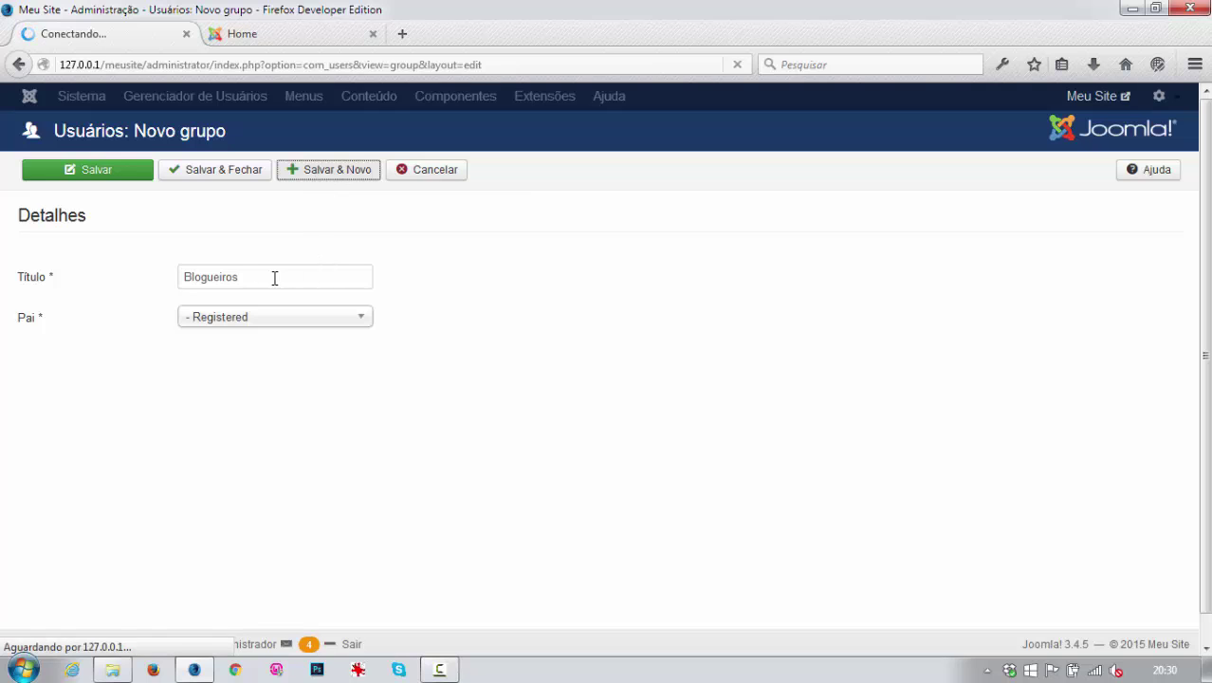
Add Tecnologia and Saúde groups under Blogueiros, saving and closing after the last.
{"action": "left_click", "coordinate": [203, 347]}
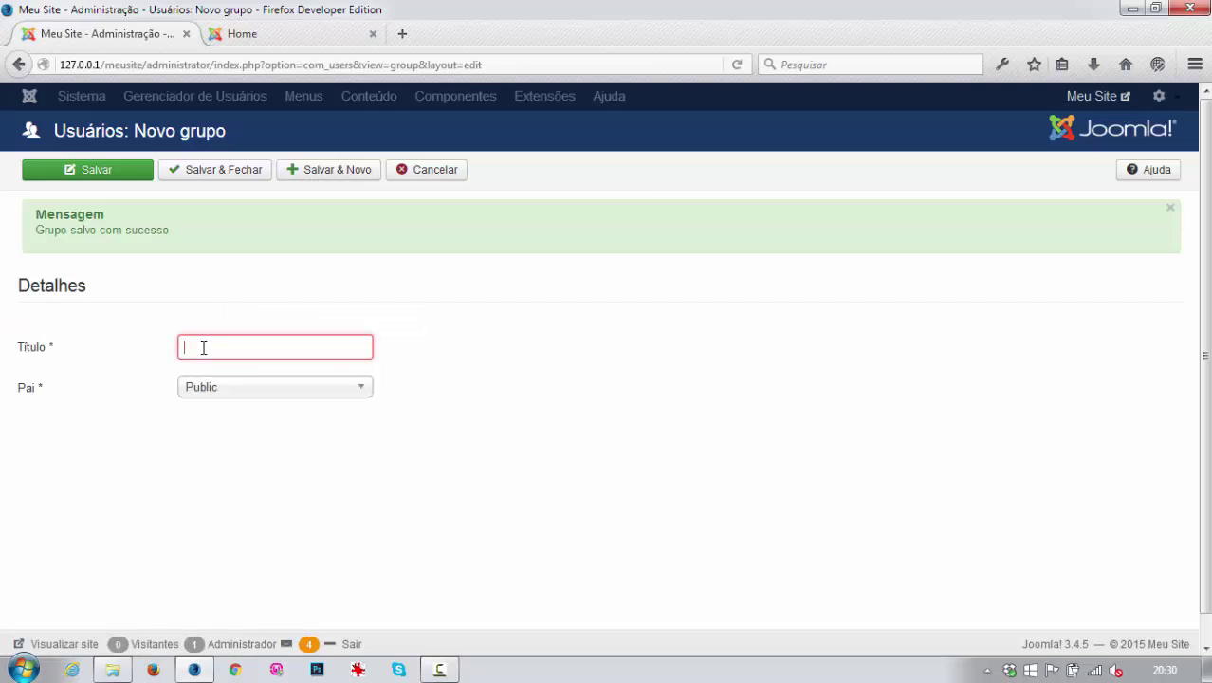
{"action": "type", "text": "Tecnologia"}
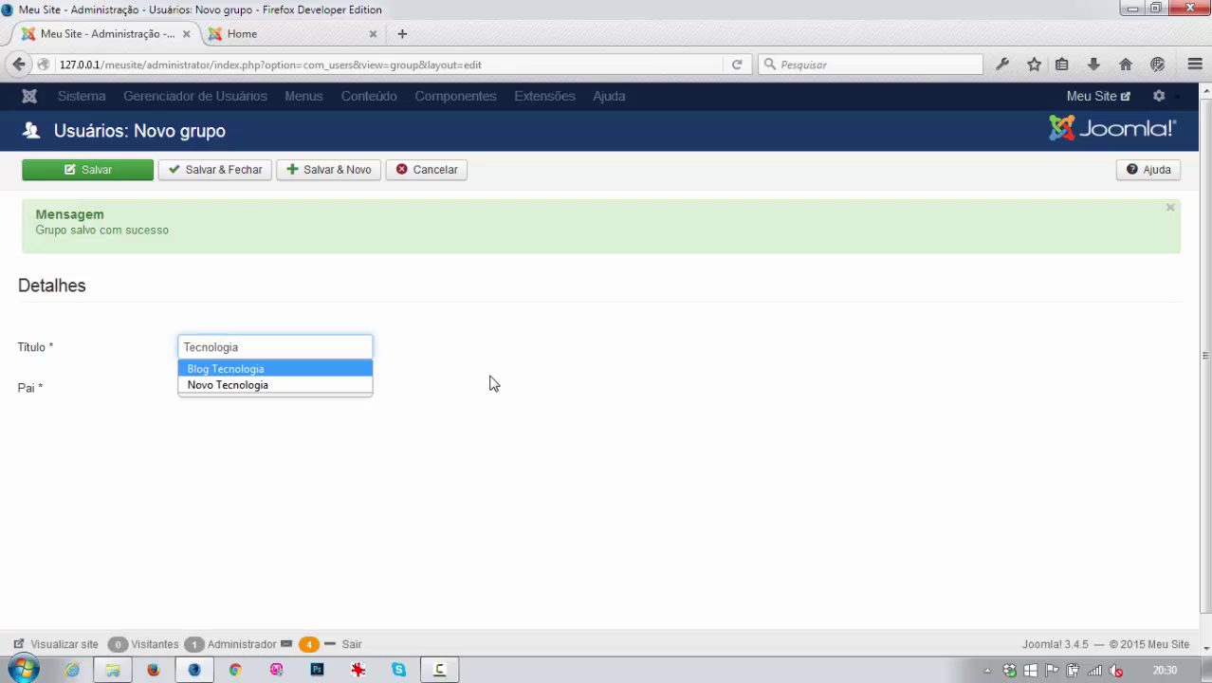
{"action": "key", "text": "Escape"}
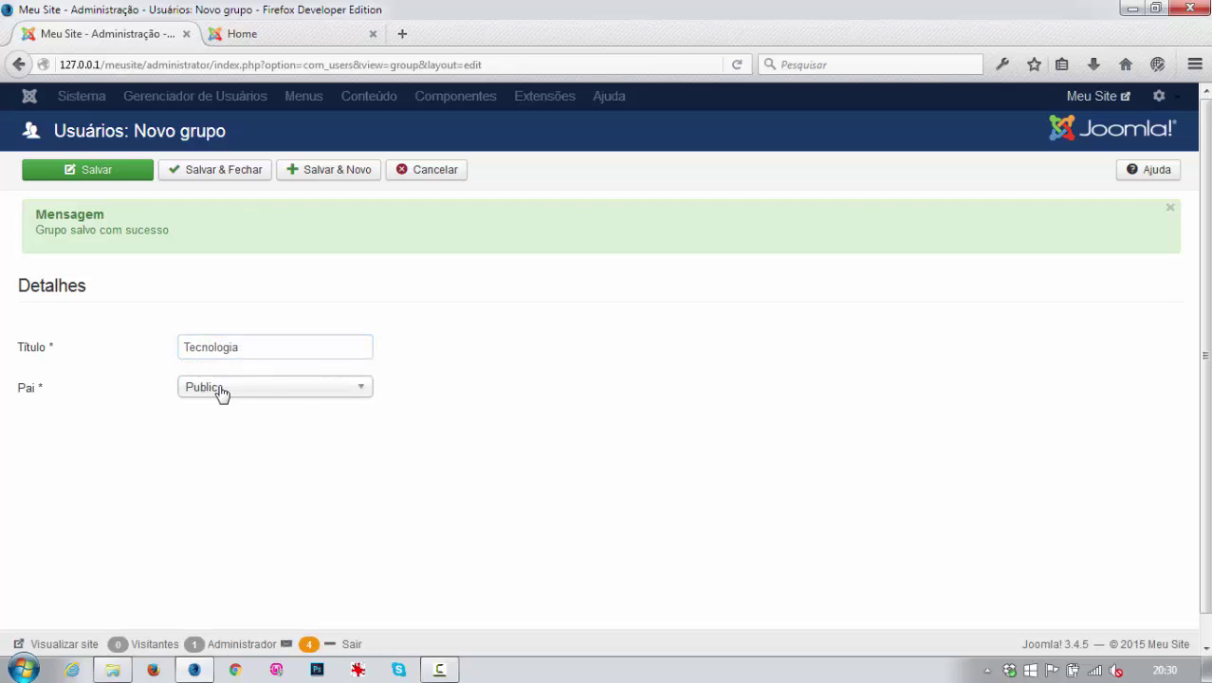
{"action": "left_click", "coordinate": [218, 389]}
{"action": "left_click", "coordinate": [237, 585]}
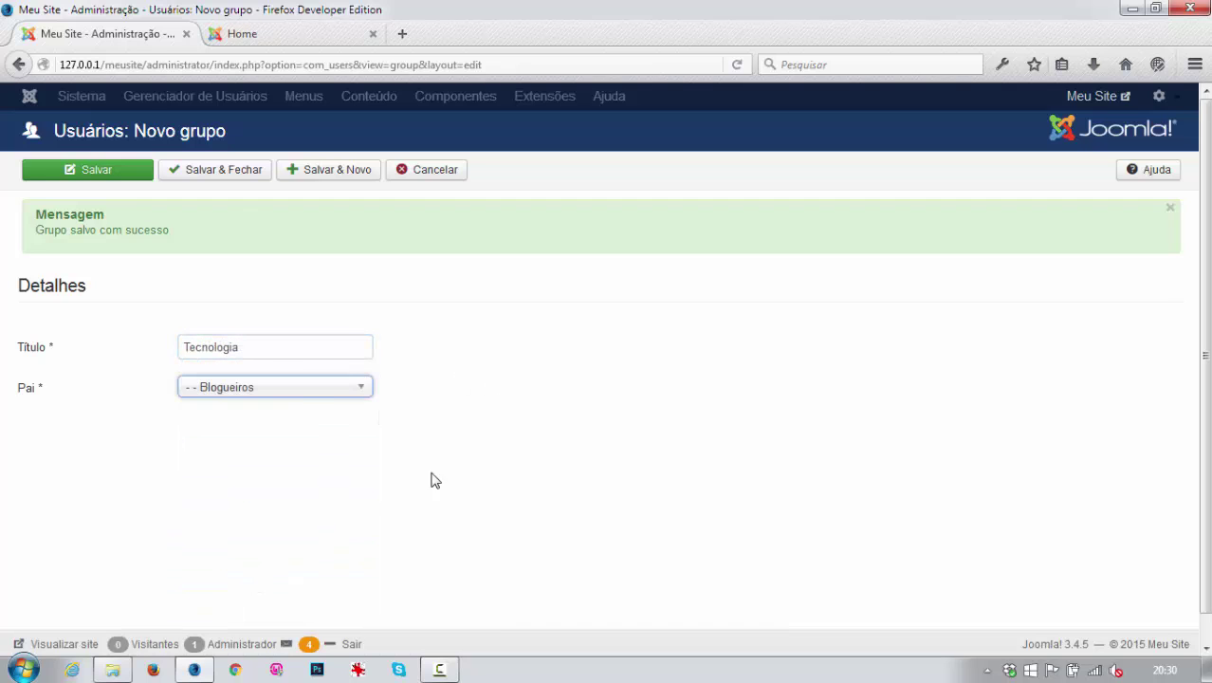
{"action": "left_click", "coordinate": [335, 179]}
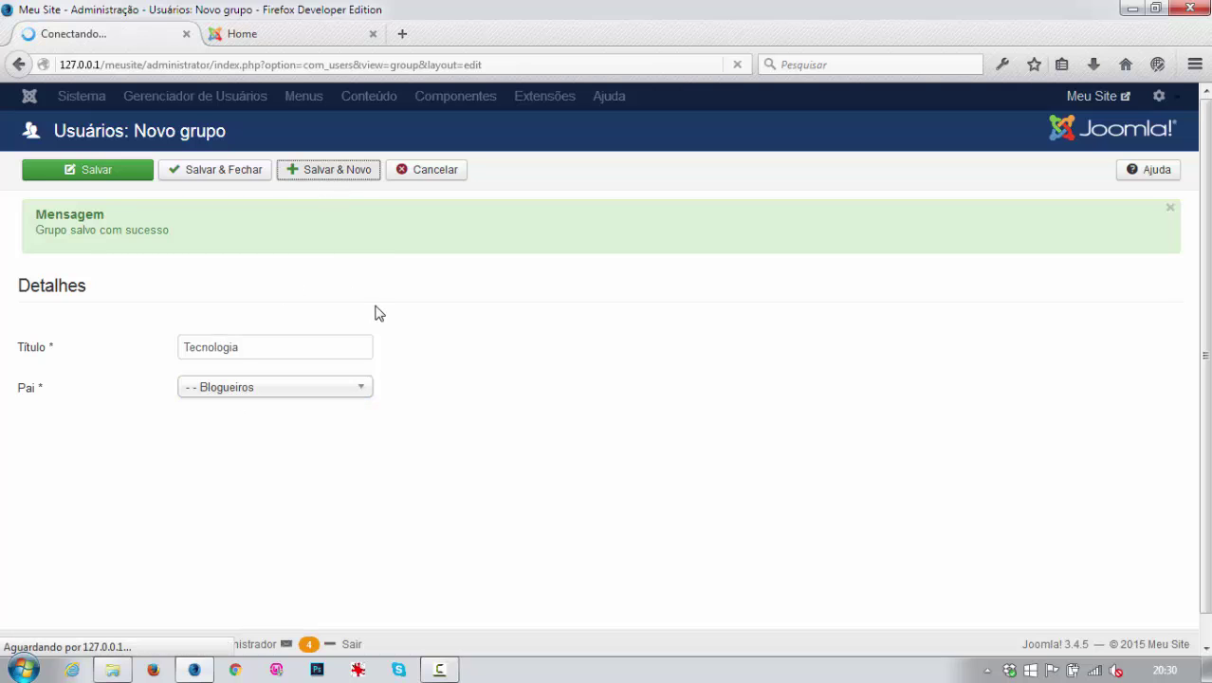
{"action": "left_click", "coordinate": [262, 345]}
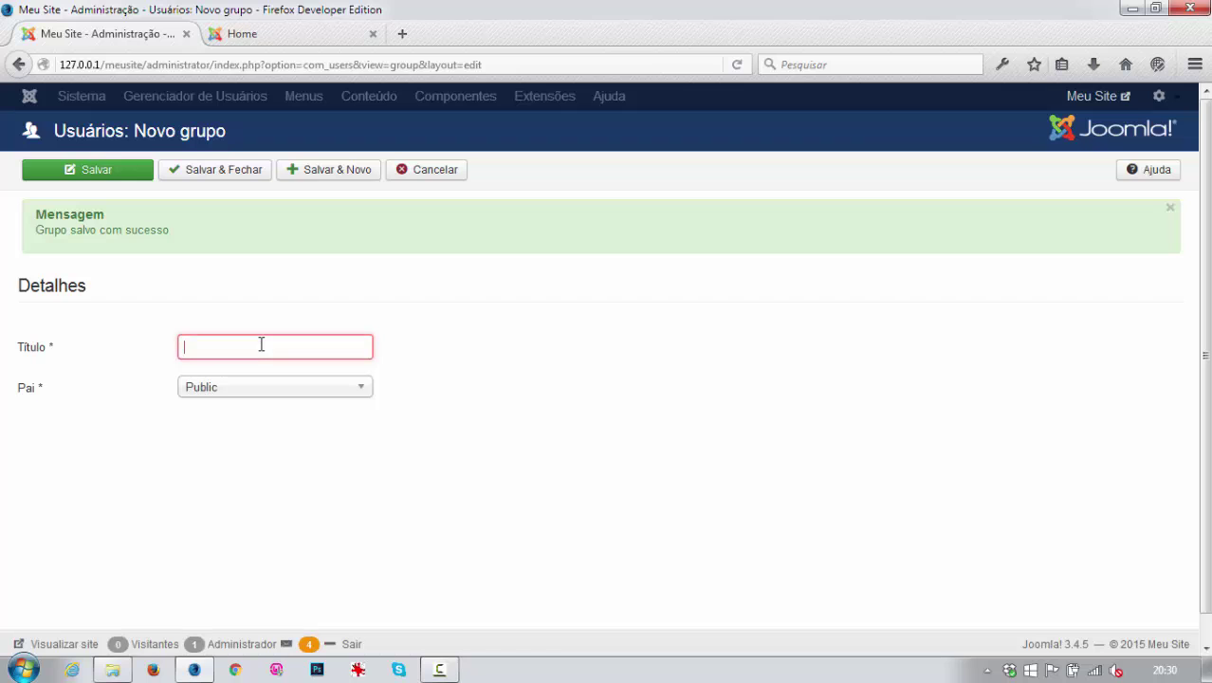
{"action": "type", "text": "Saúde"}
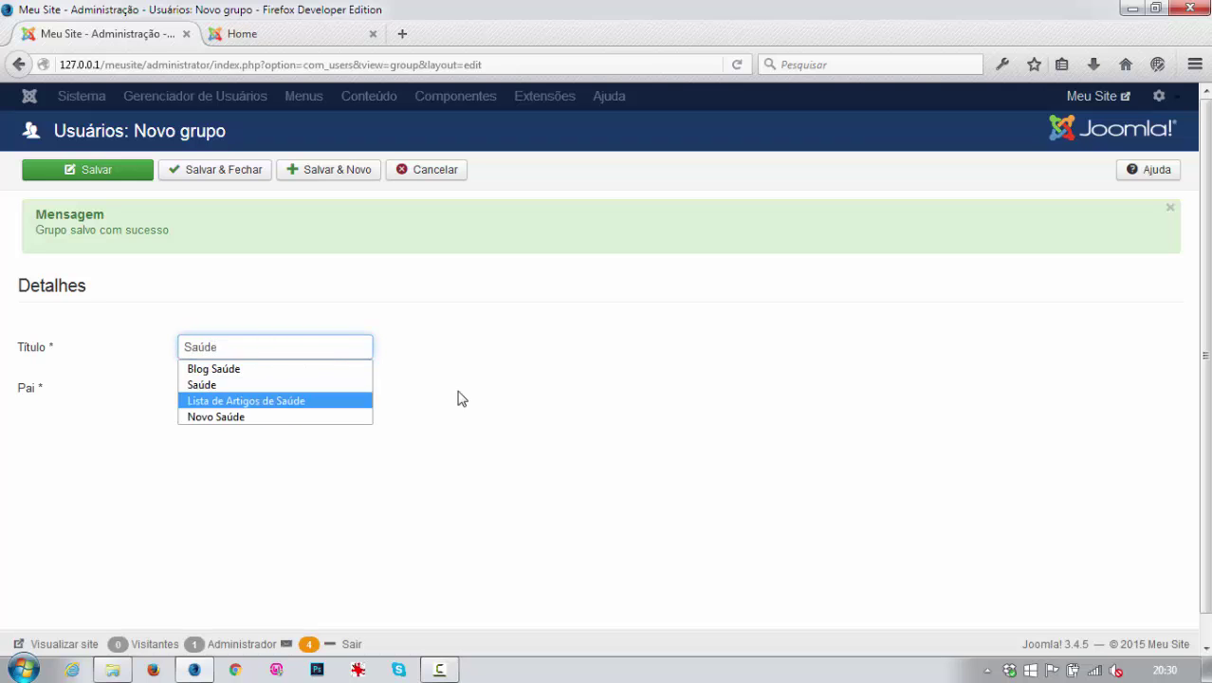
{"action": "left_click", "coordinate": [243, 388]}
{"action": "left_click", "coordinate": [243, 618]}
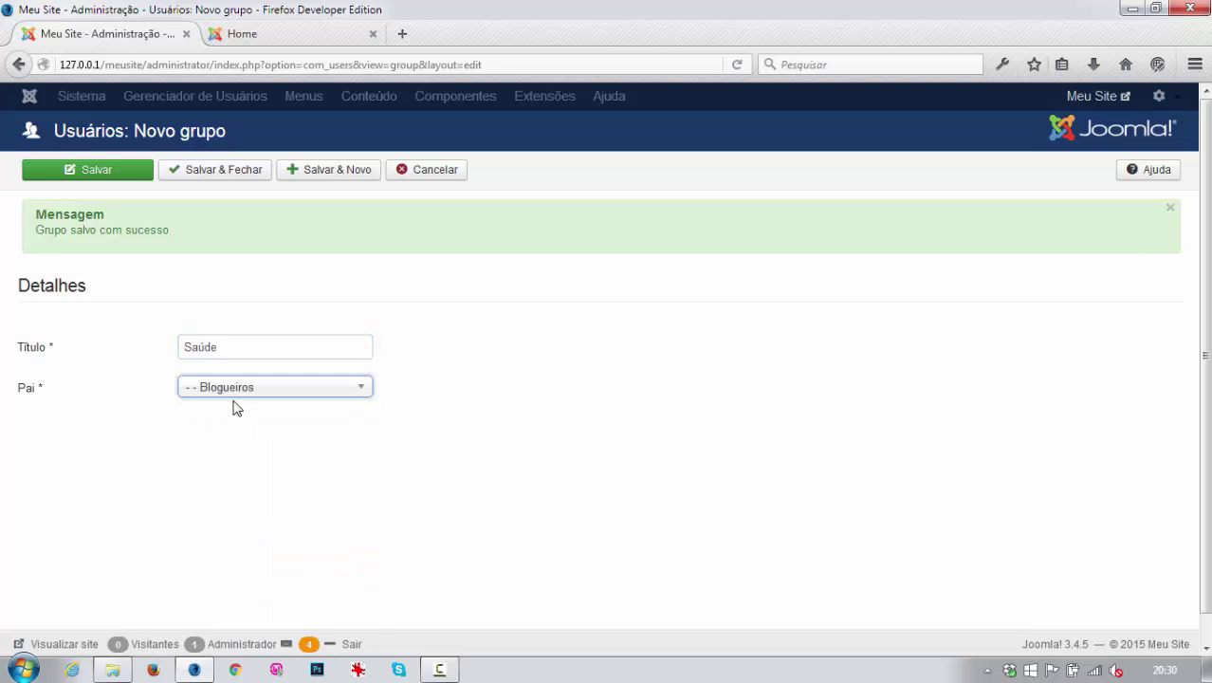
{"action": "left_click", "coordinate": [219, 169]}
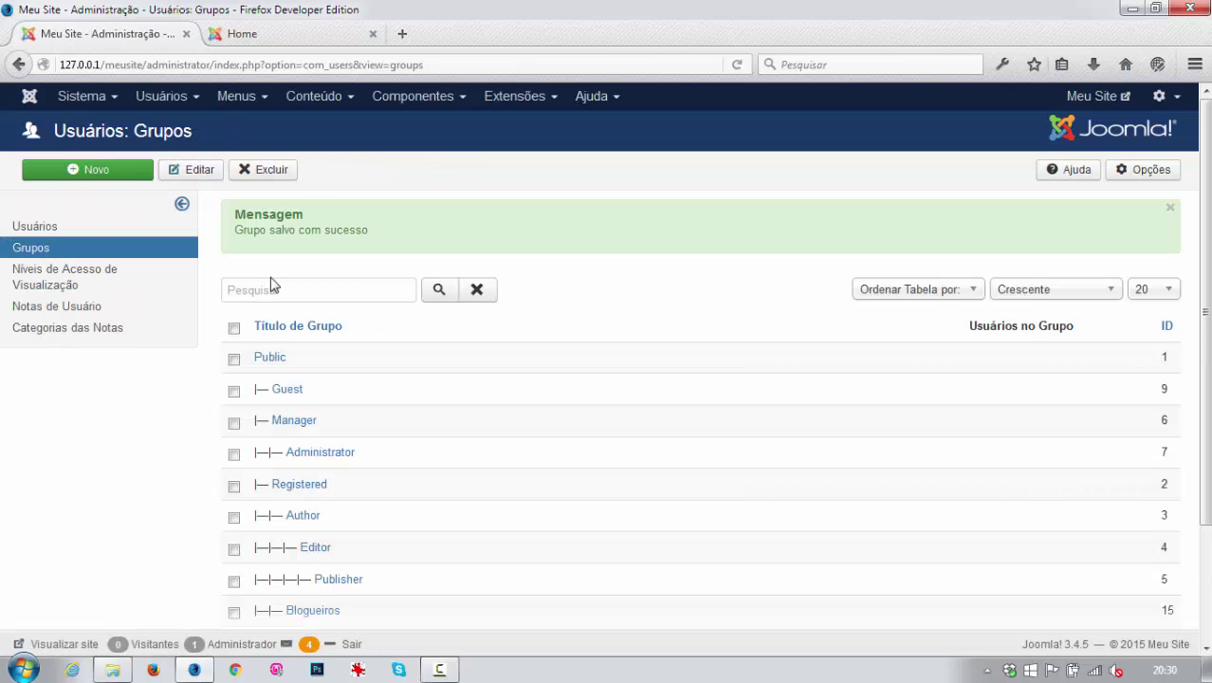
Check the new Blogueiros, Tecnologia and Saúde hierarchy in the Groups list, then open the Sistema menu.
{"action": "scroll", "coordinate": [359, 419], "scroll_direction": "down", "scroll_amount": 3}
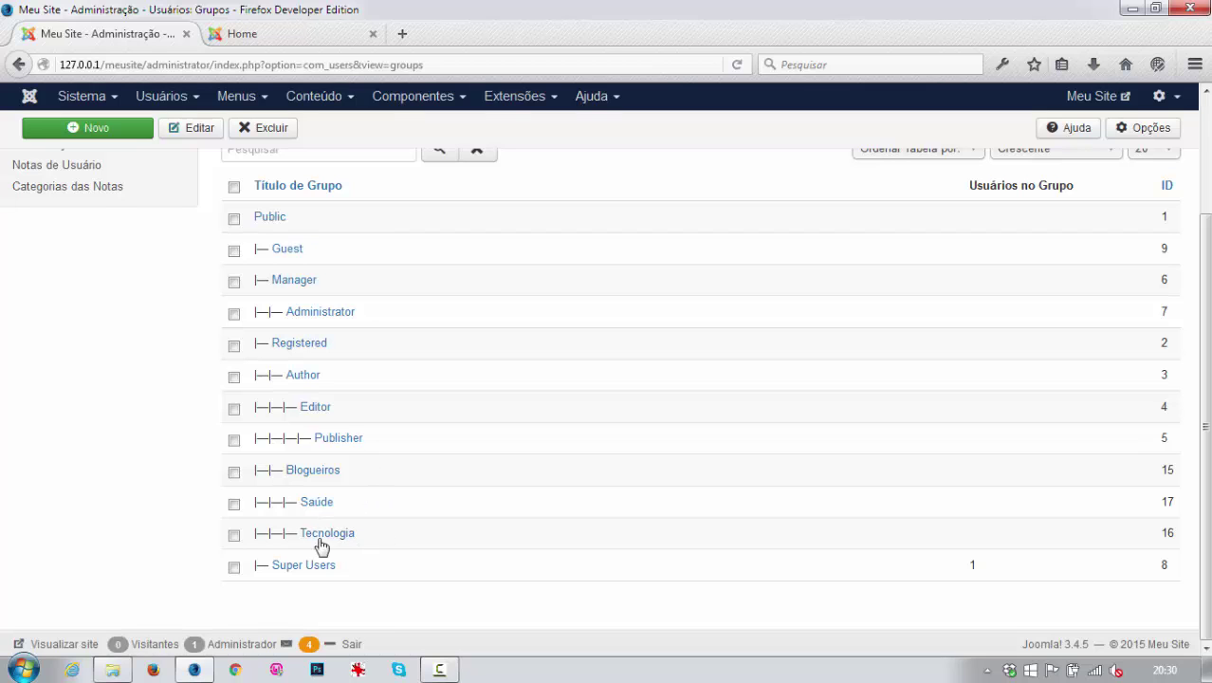
{"action": "scroll", "coordinate": [219, 242], "scroll_direction": "up", "scroll_amount": 3}
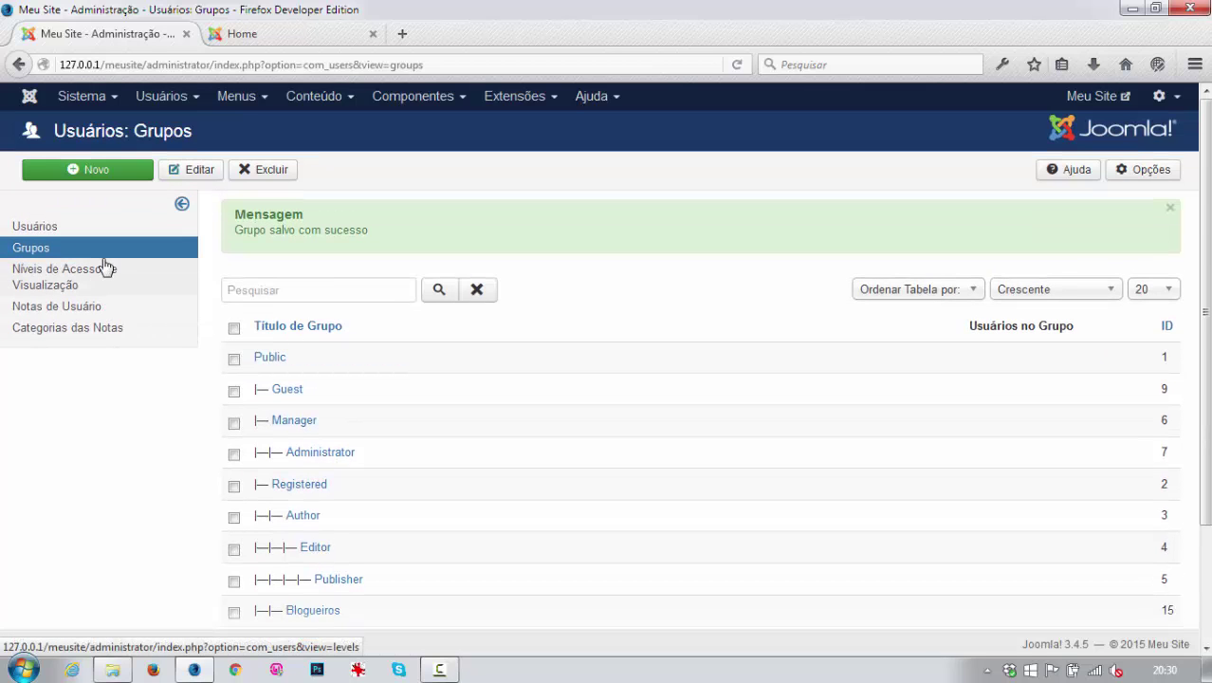
{"action": "left_click", "coordinate": [92, 98]}
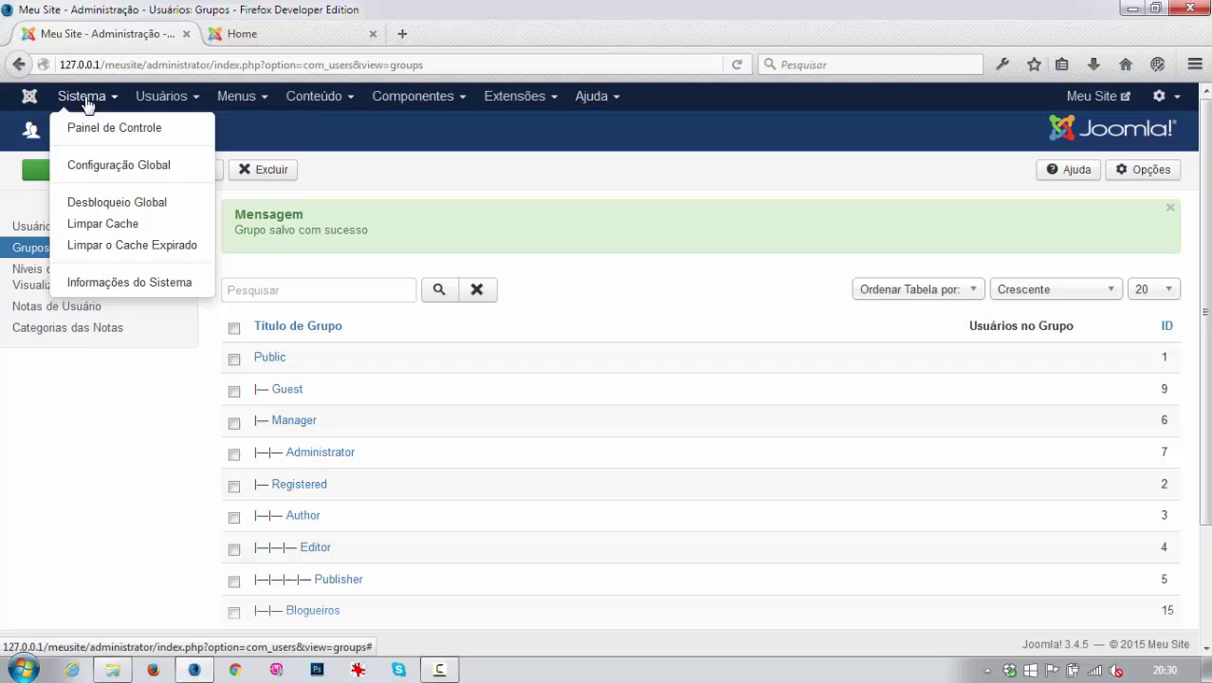
Open Global Configuration permissions and look over the Blogueiros and Public groups' settings.
{"action": "left_click", "coordinate": [105, 167]}
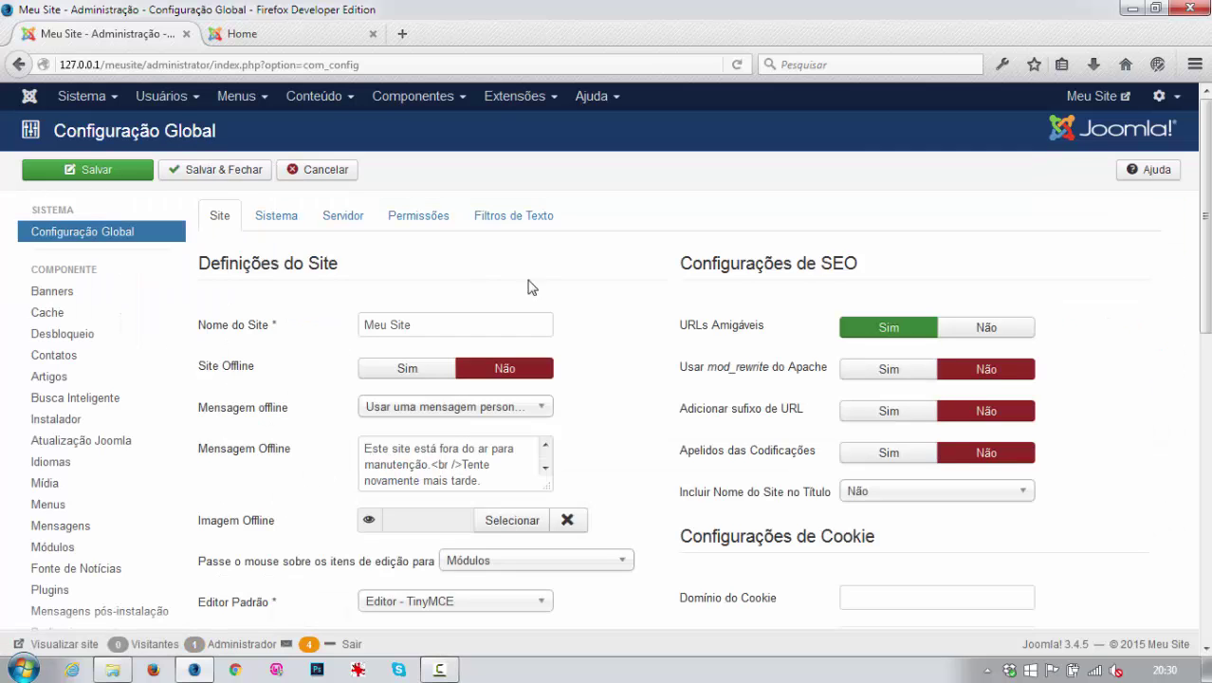
{"action": "left_click", "coordinate": [420, 224]}
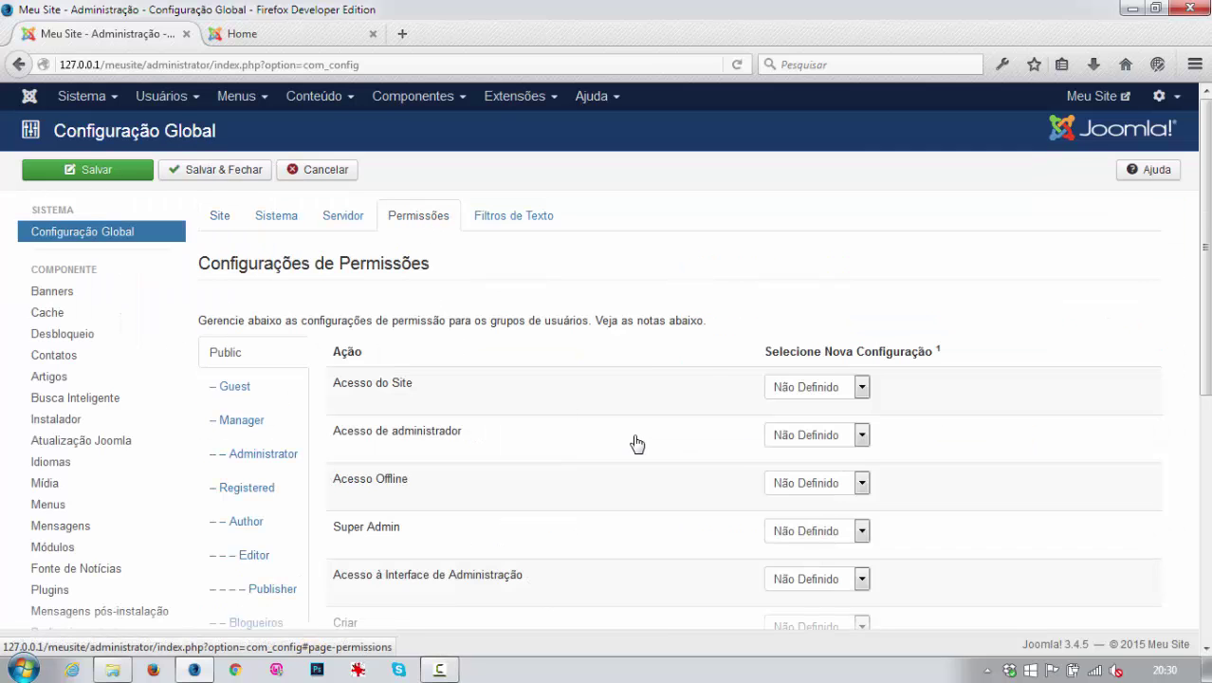
{"action": "scroll", "coordinate": [630, 441], "scroll_direction": "down", "scroll_amount": 2}
{"action": "scroll", "coordinate": [612, 442], "scroll_direction": "down", "scroll_amount": 4}
{"action": "left_click", "coordinate": [251, 421]}
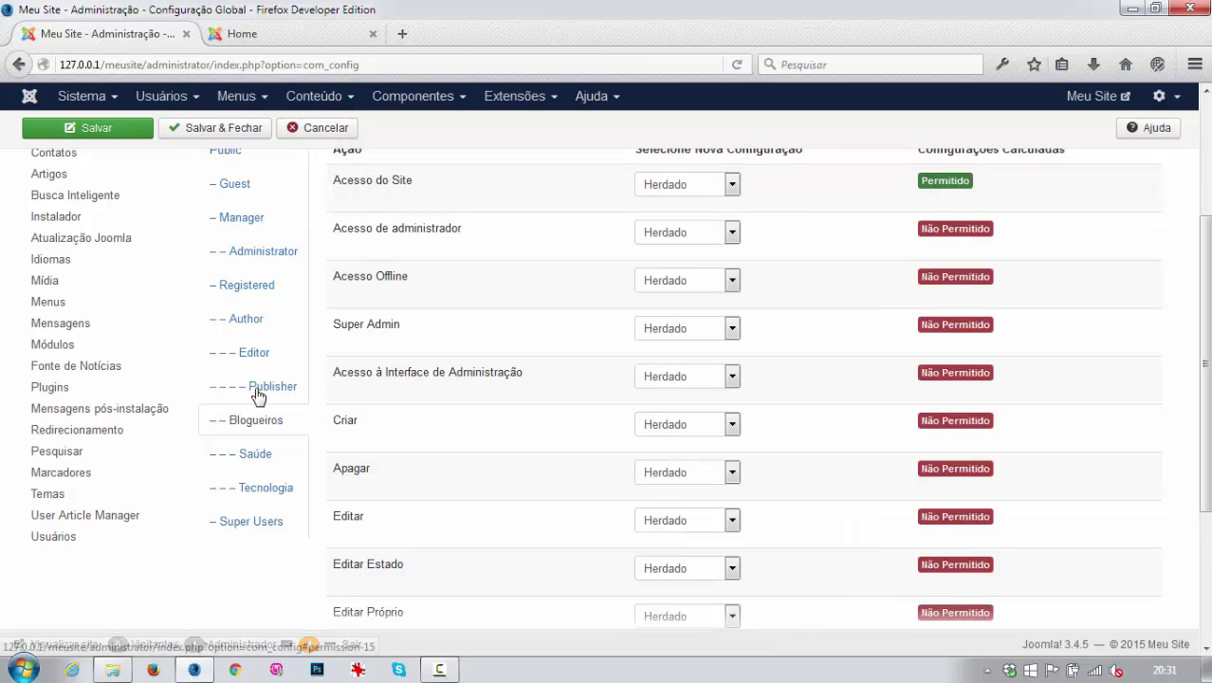
{"action": "left_click", "coordinate": [228, 151]}
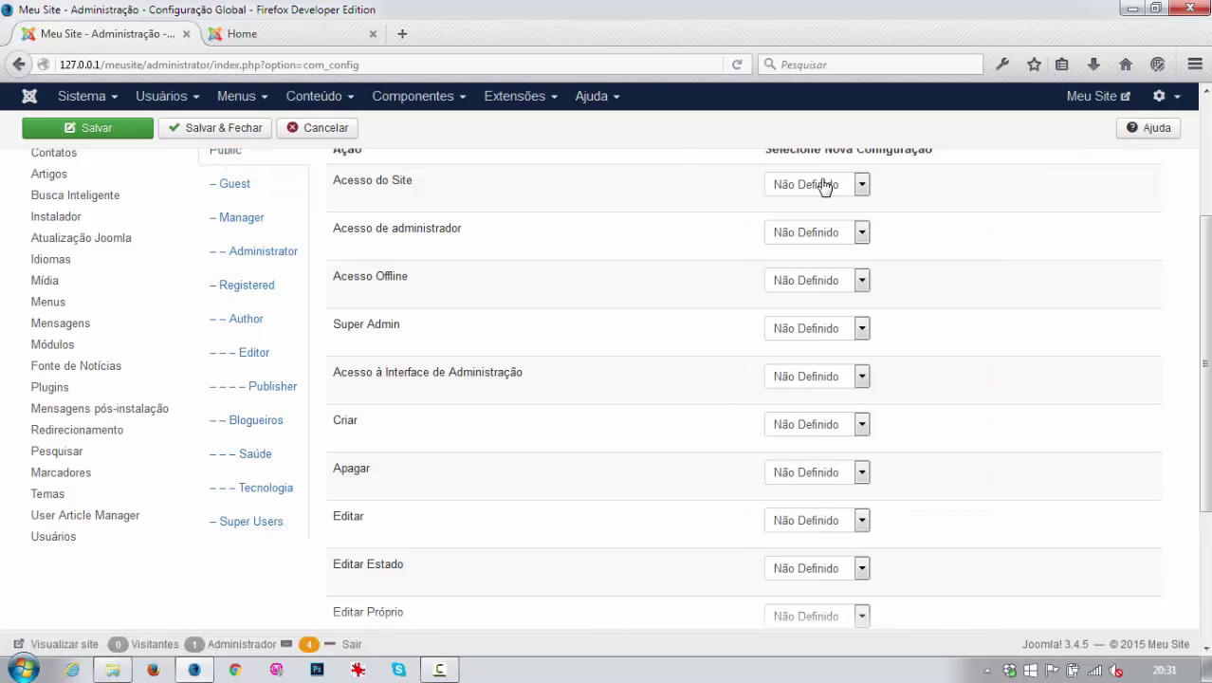
{"action": "left_click", "coordinate": [793, 183]}
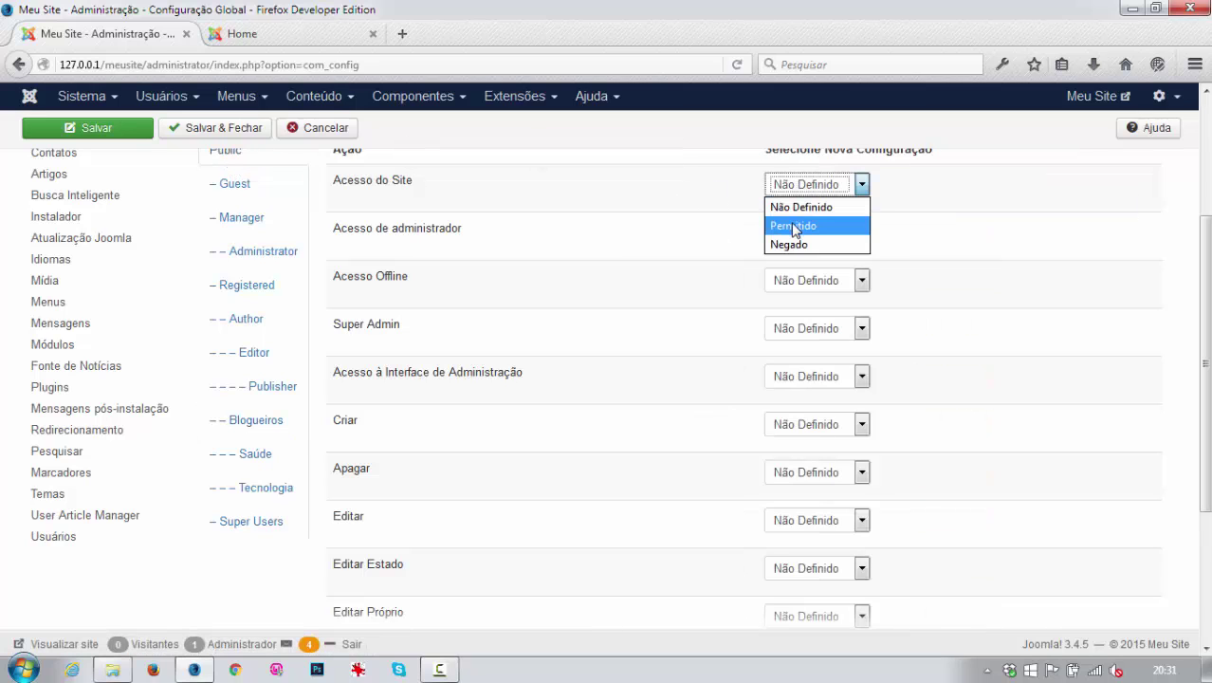
{"action": "left_click", "coordinate": [232, 425]}
{"action": "left_click", "coordinate": [232, 425]}
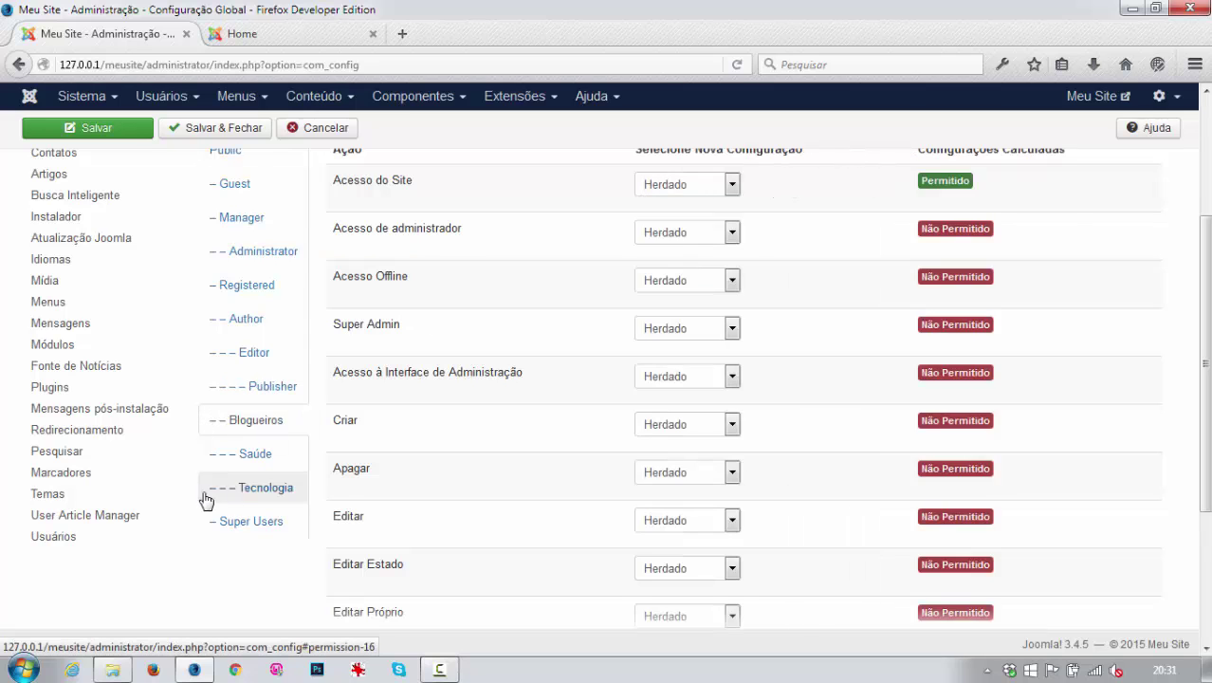
Set Editar Próprio and Editar Estado to Permitido for Blogueiros and save.
{"action": "mouse_move", "coordinate": [357, 434]}
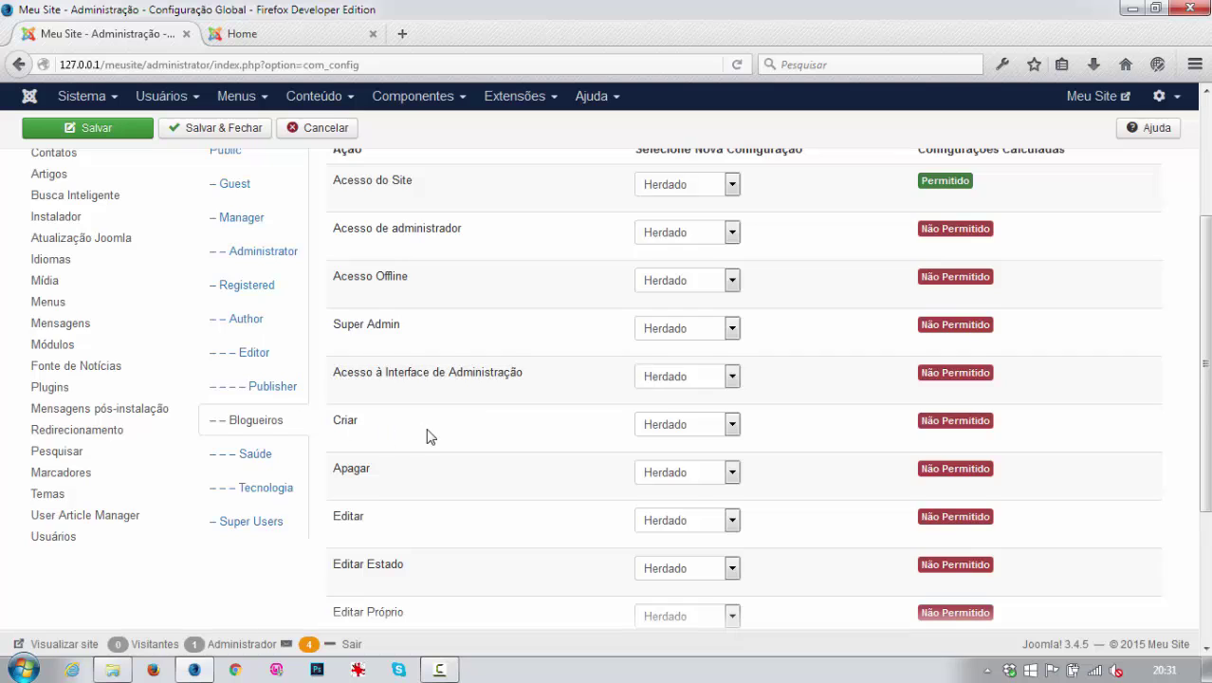
{"action": "scroll", "coordinate": [429, 432], "scroll_direction": "down", "scroll_amount": 2}
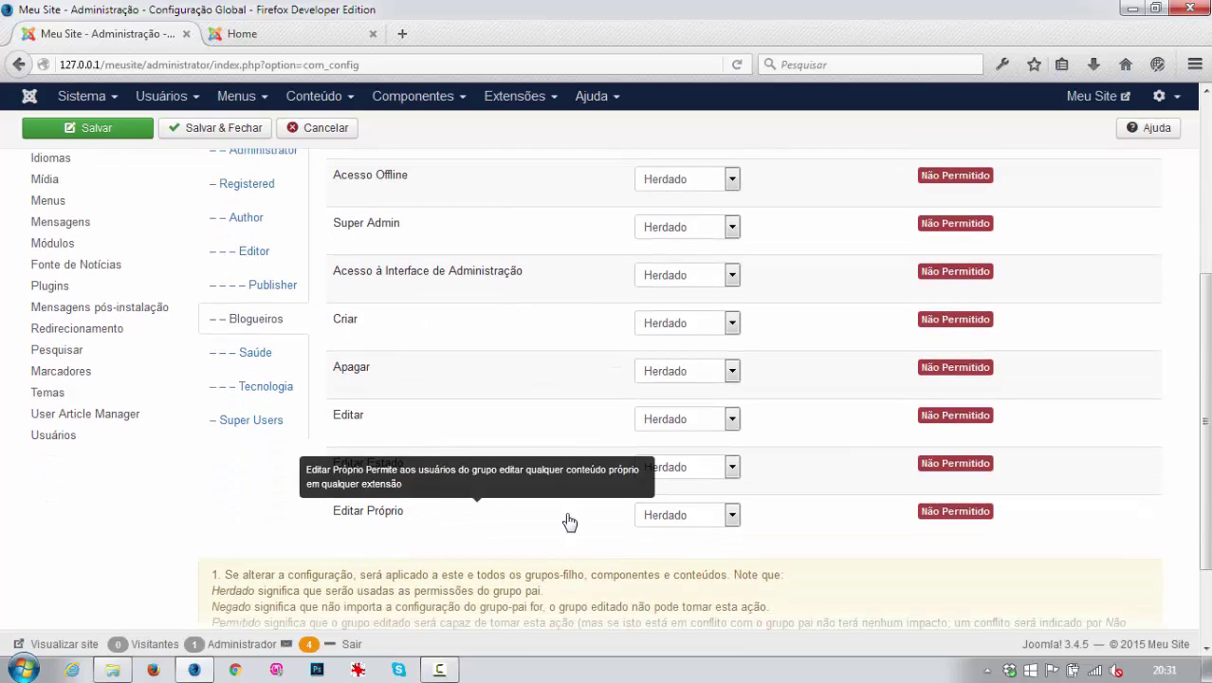
{"action": "left_click", "coordinate": [732, 515]}
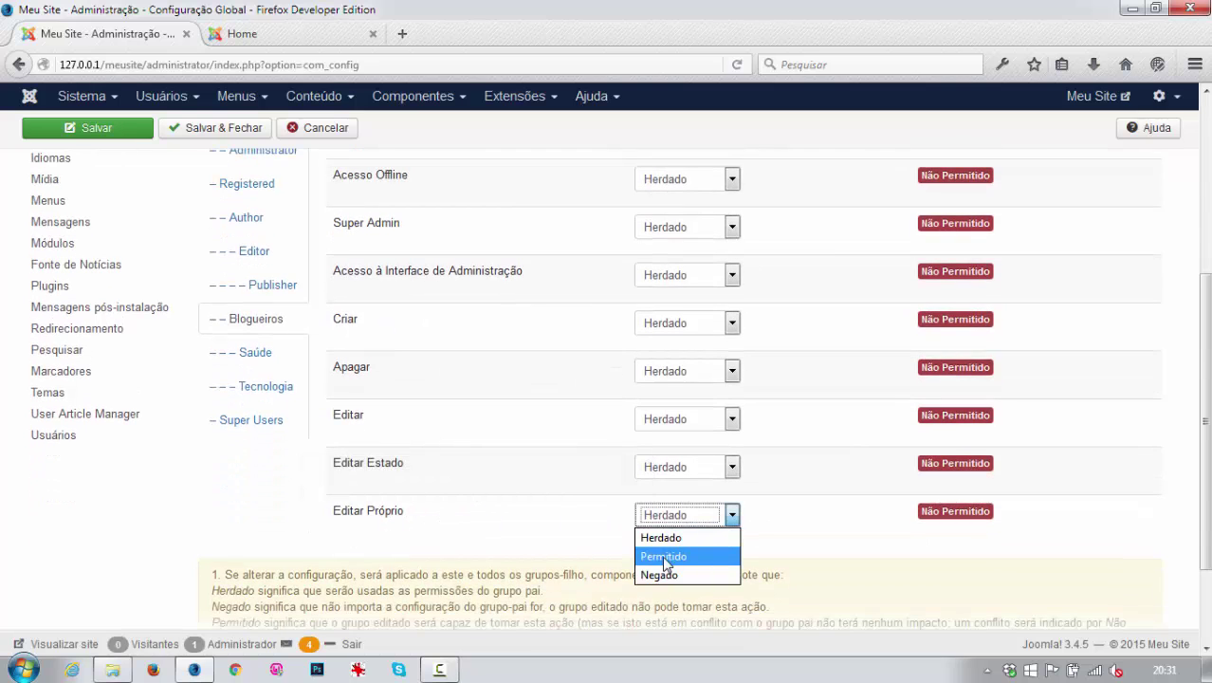
{"action": "left_click", "coordinate": [687, 556]}
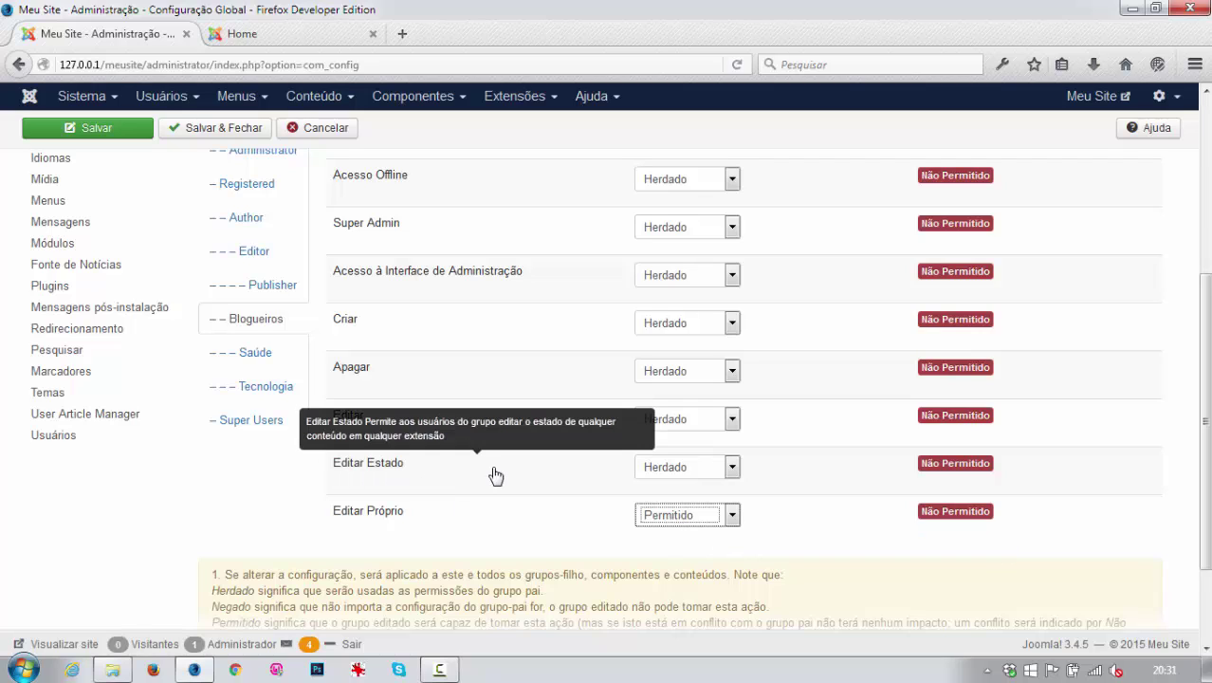
{"action": "left_click", "coordinate": [725, 466]}
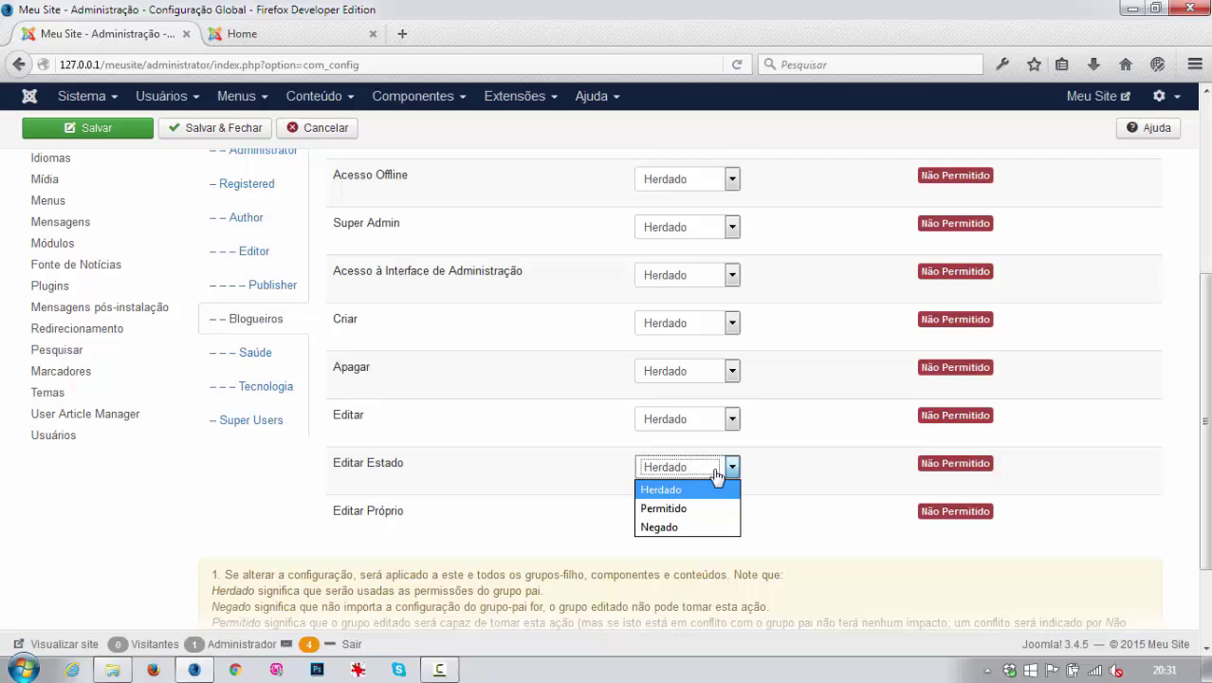
{"action": "left_click", "coordinate": [667, 509]}
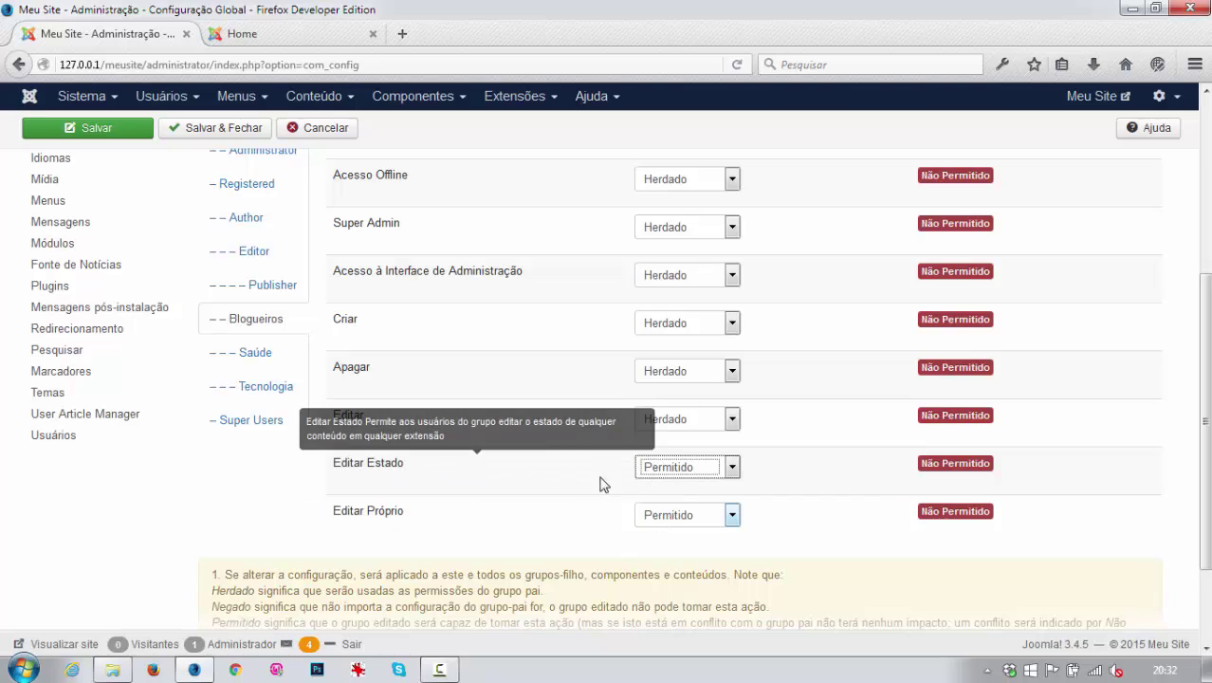
{"action": "left_click", "coordinate": [99, 131]}
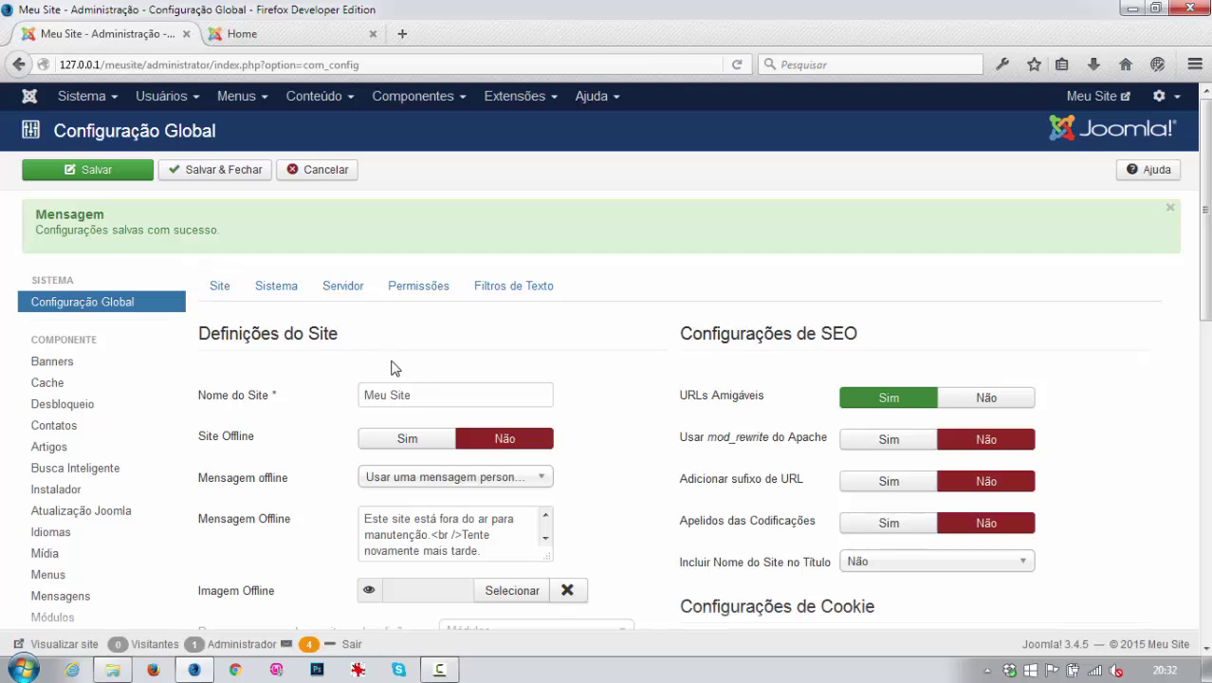
Verify that Saúde and Tecnologia inherit the new Blogueiros permissions.
{"action": "scroll", "coordinate": [412, 284], "scroll_direction": "down", "scroll_amount": 2}
{"action": "left_click", "coordinate": [415, 196]}
{"action": "scroll", "coordinate": [455, 313], "scroll_direction": "down", "scroll_amount": 3}
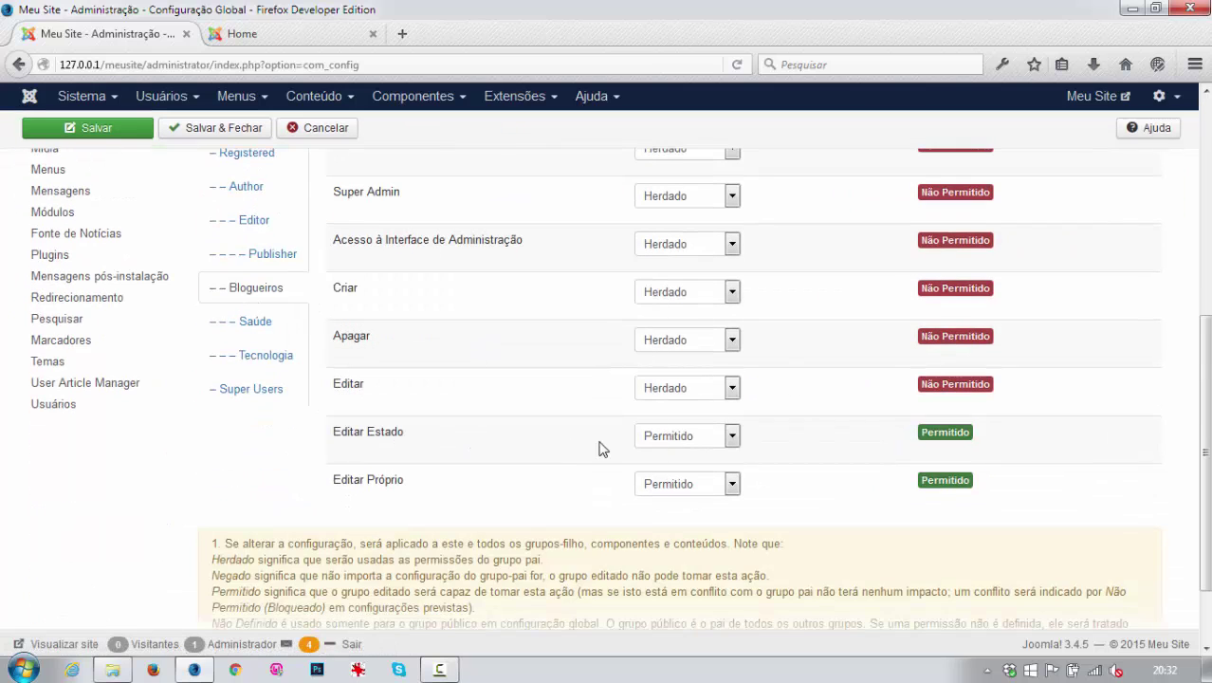
{"action": "scroll", "coordinate": [468, 300], "scroll_direction": "up", "scroll_amount": 2}
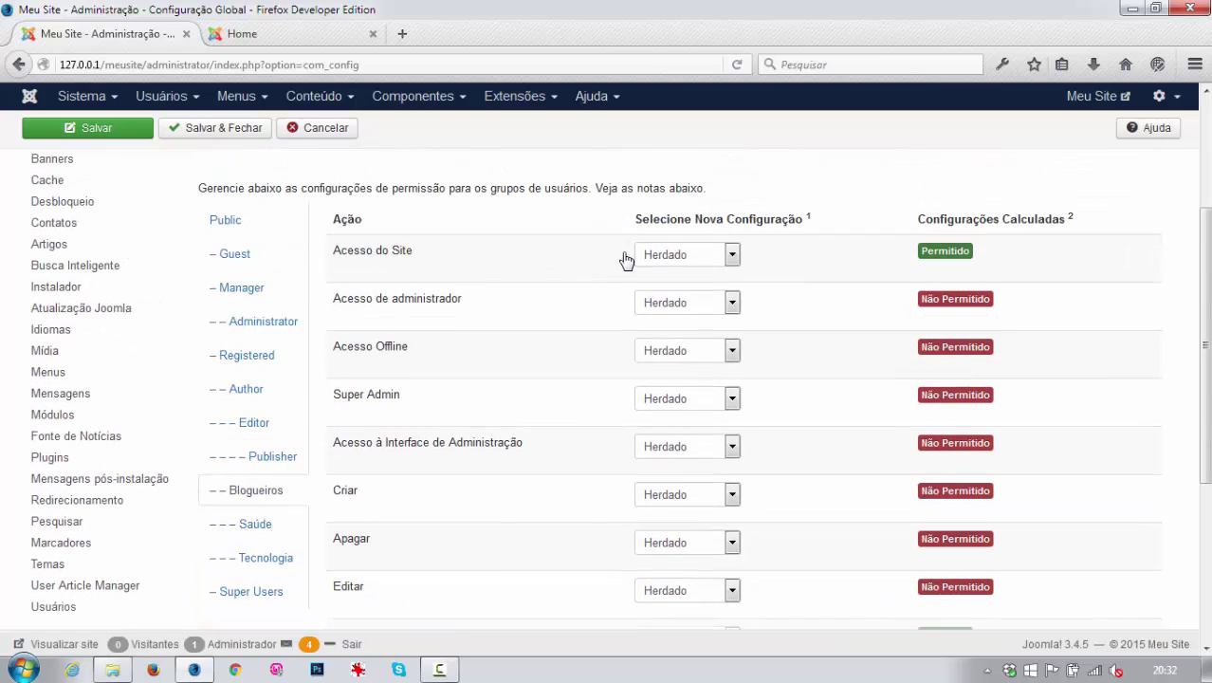
{"action": "scroll", "coordinate": [676, 514], "scroll_direction": "down", "scroll_amount": 2}
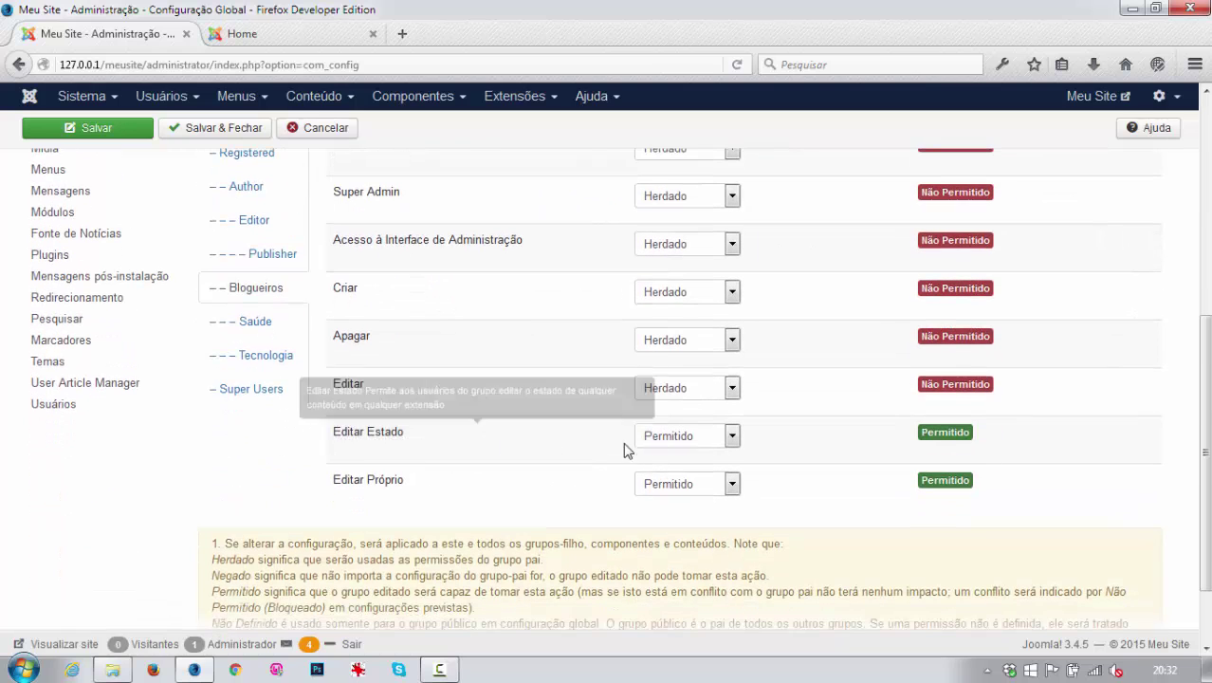
{"action": "left_click", "coordinate": [256, 324]}
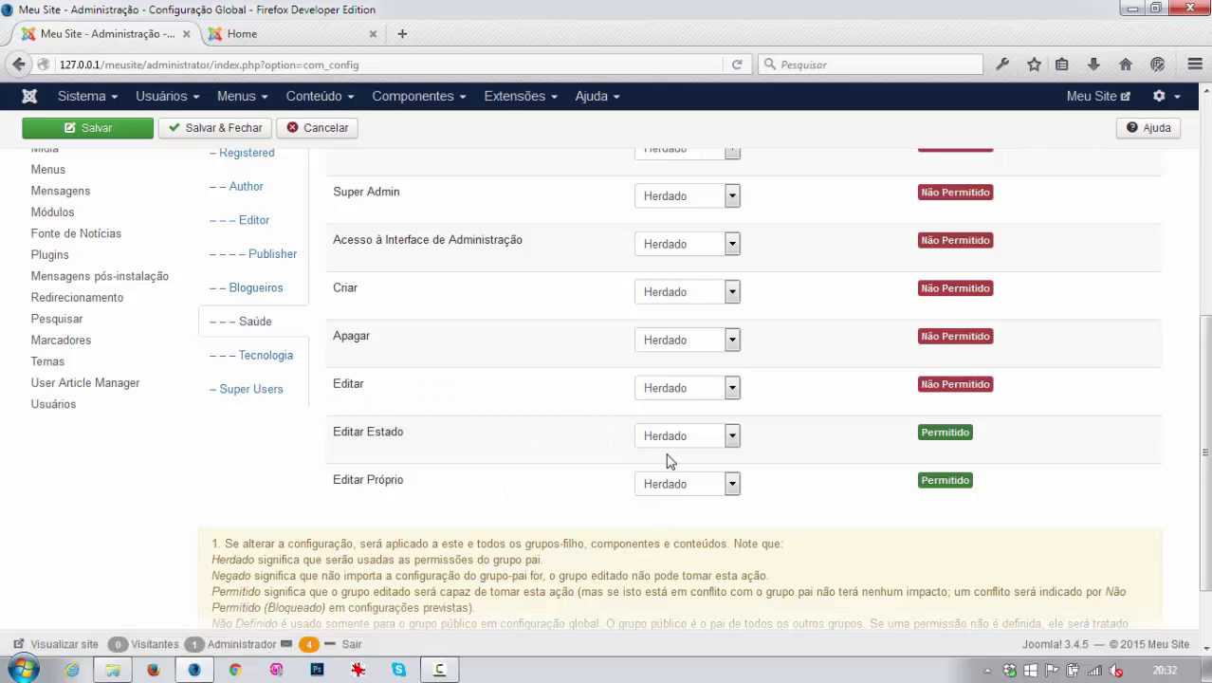
{"action": "left_click", "coordinate": [239, 364]}
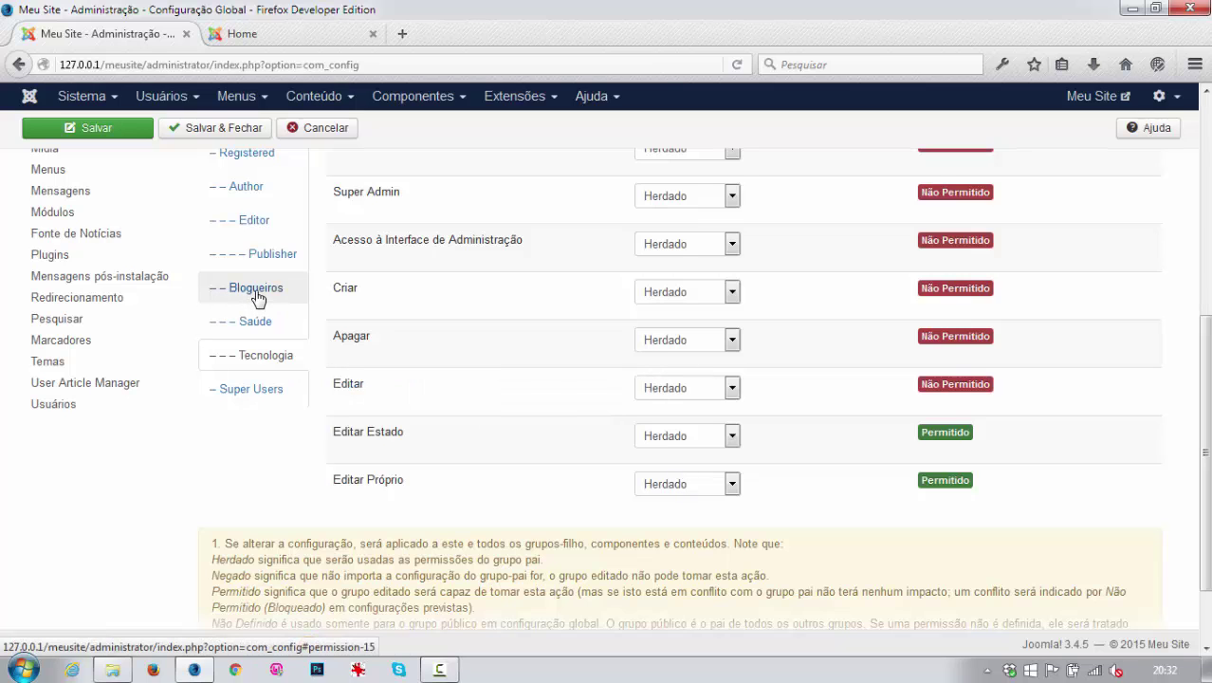
{"action": "scroll", "coordinate": [261, 284], "scroll_direction": "up", "scroll_amount": 6}
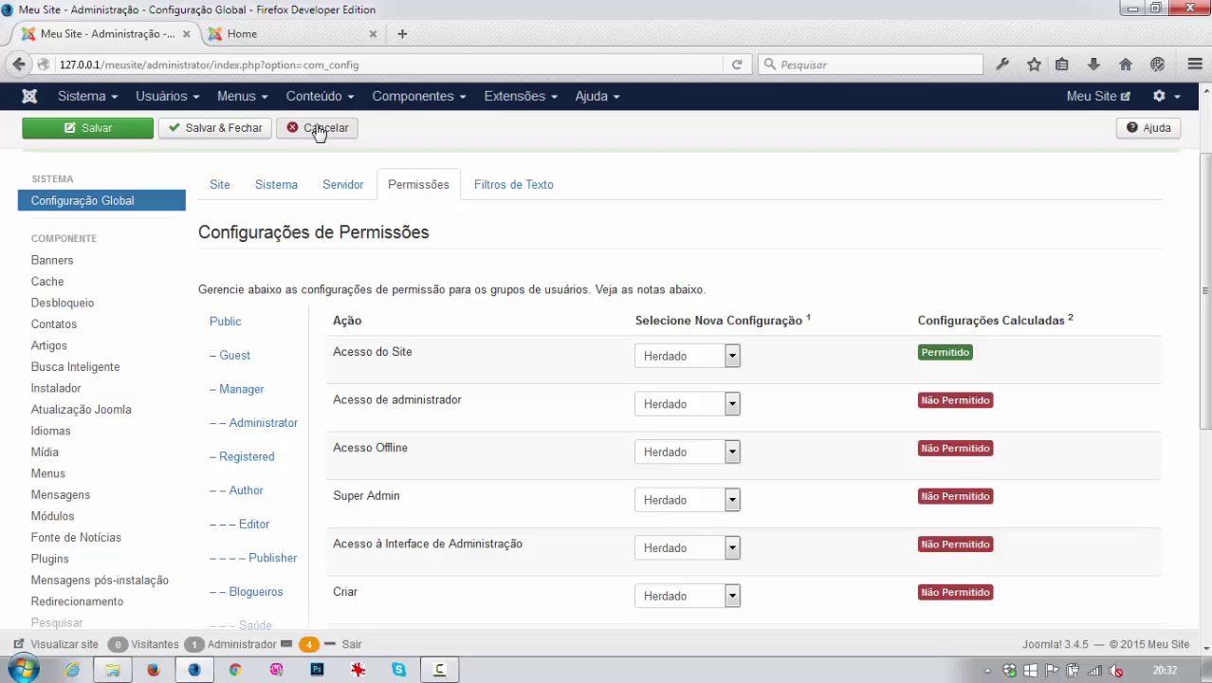
Cancel Global Configuration and open the Blog Tecnologia category from Conteúdo > Categorias.
{"action": "left_click", "coordinate": [318, 132]}
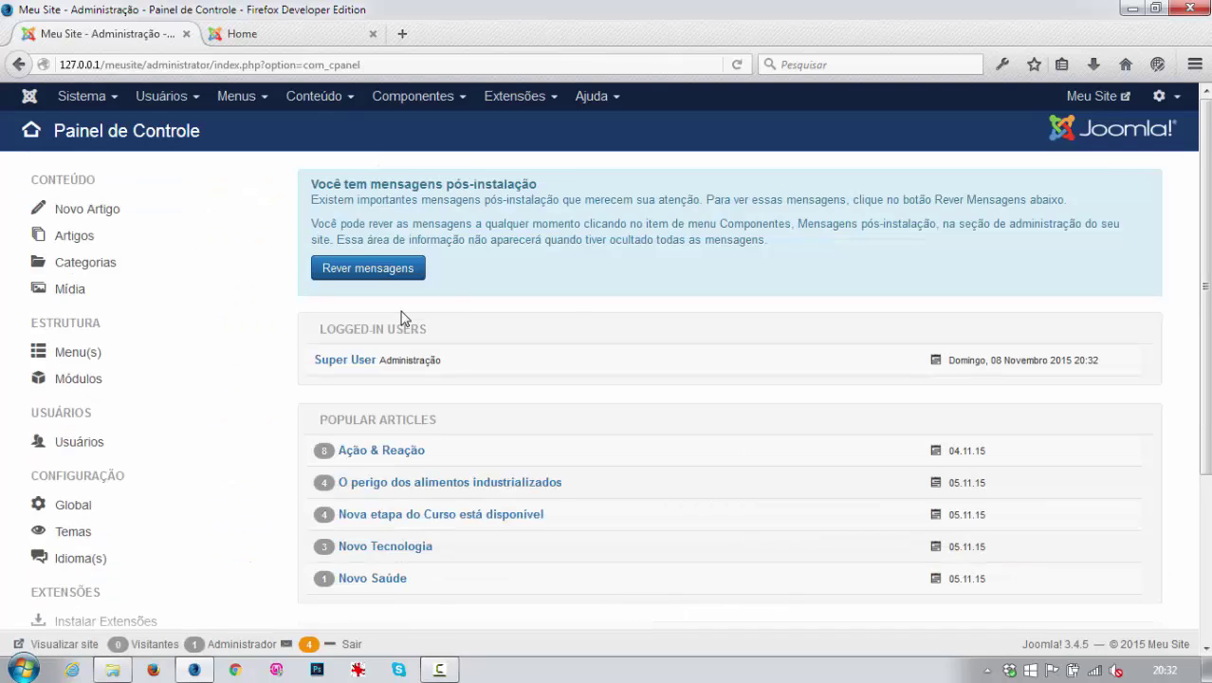
{"action": "left_click", "coordinate": [319, 98]}
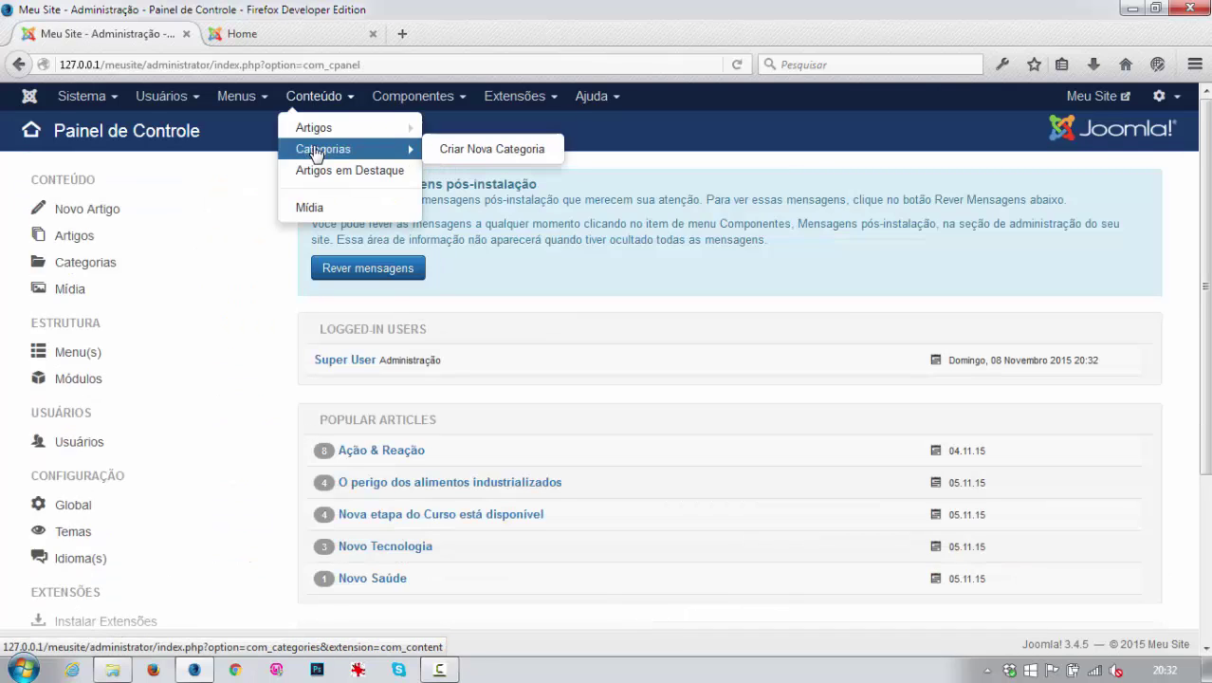
{"action": "left_click", "coordinate": [301, 149]}
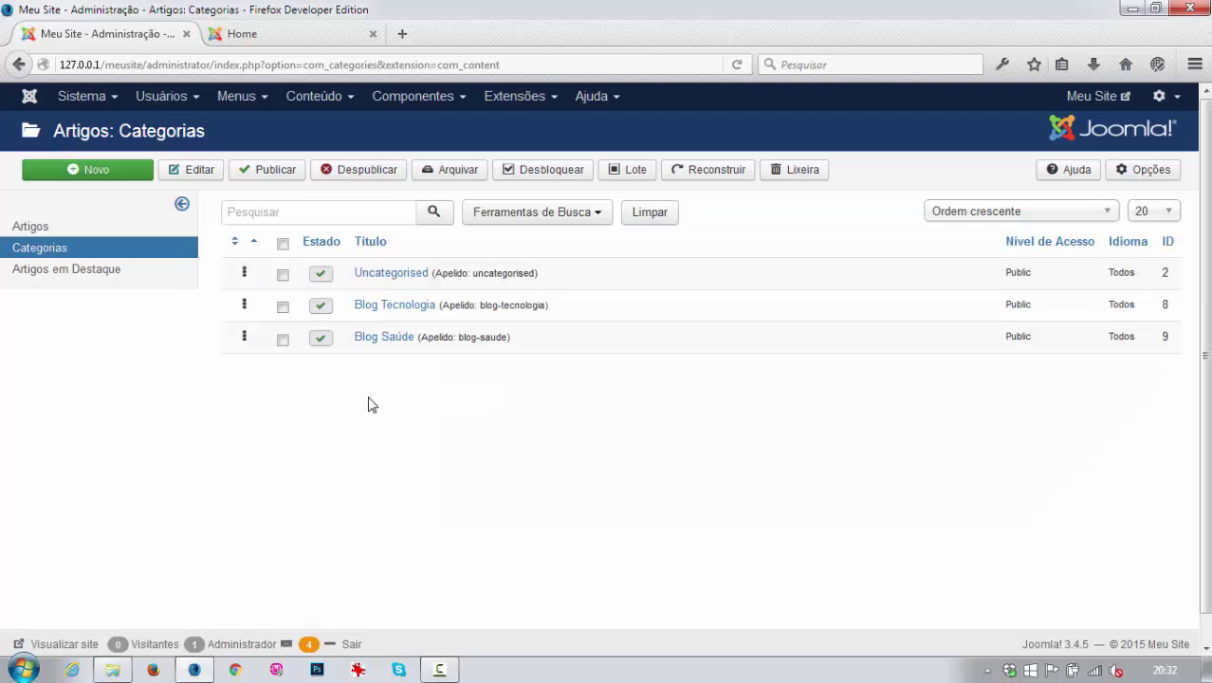
{"action": "left_click", "coordinate": [395, 310]}
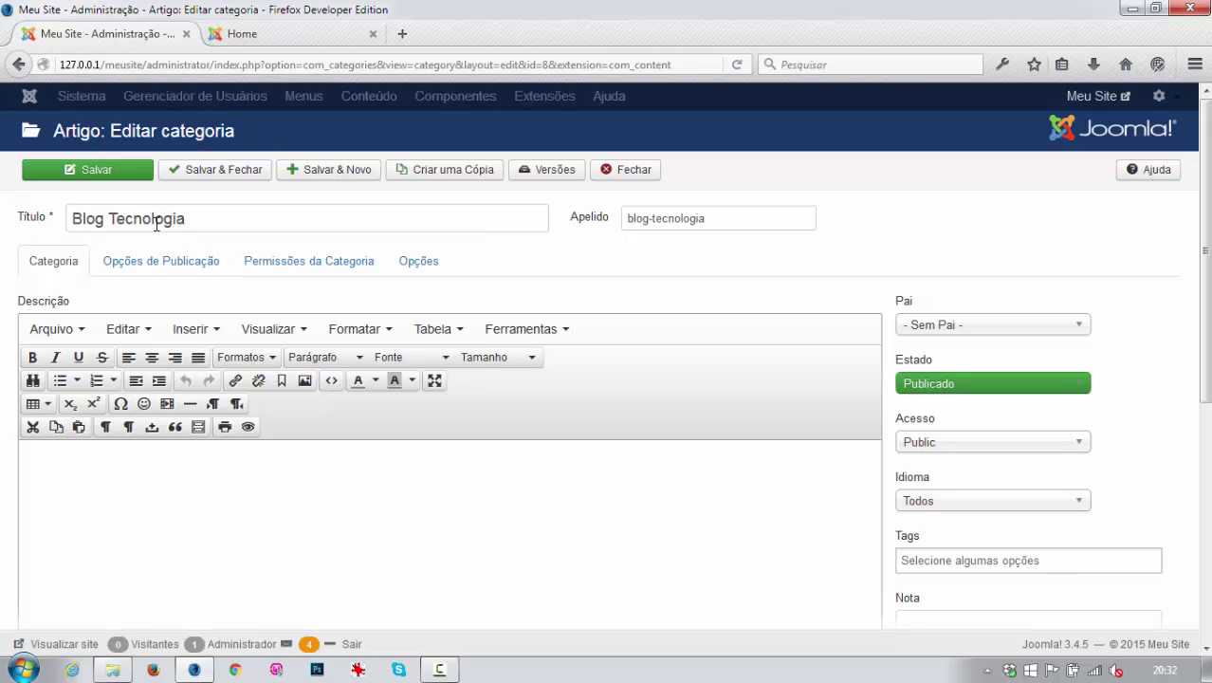
In Blog Tecnologia's category permissions, review the Blogueiros group and then the Tecnologia group.
{"action": "left_click", "coordinate": [298, 266]}
{"action": "scroll", "coordinate": [328, 423], "scroll_direction": "down", "scroll_amount": 3}
{"action": "scroll", "coordinate": [327, 423], "scroll_direction": "up", "scroll_amount": 2}
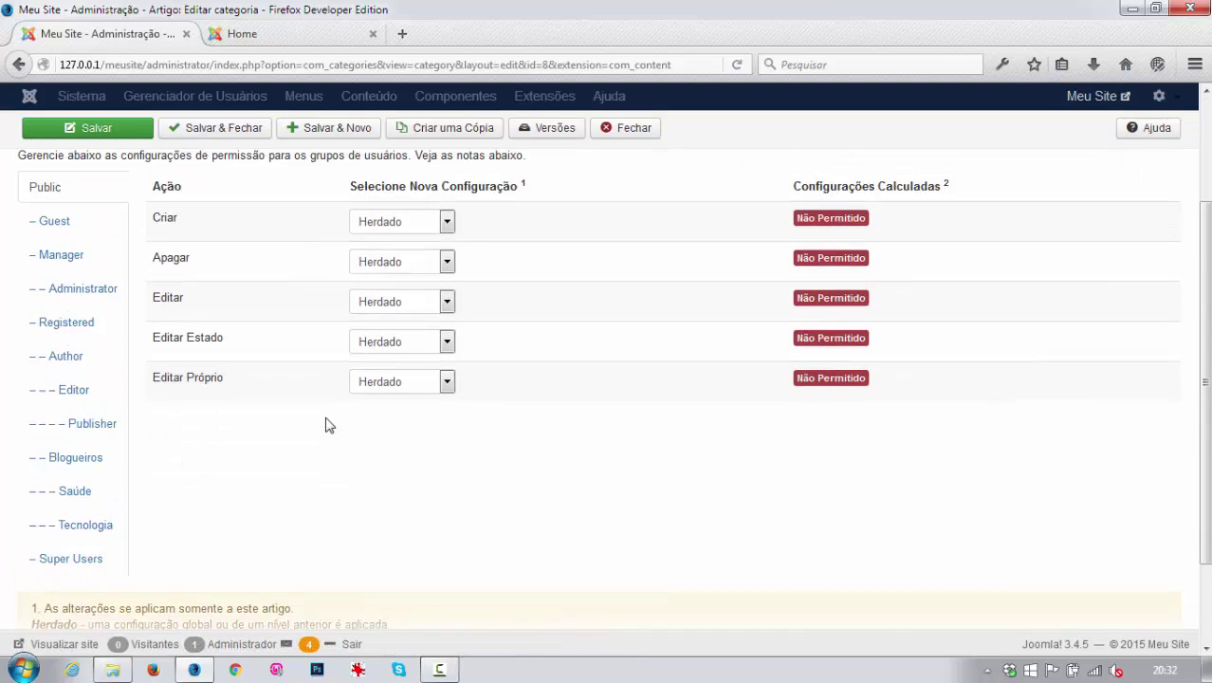
{"action": "scroll", "coordinate": [1204, 351], "scroll_direction": "down", "scroll_amount": 1}
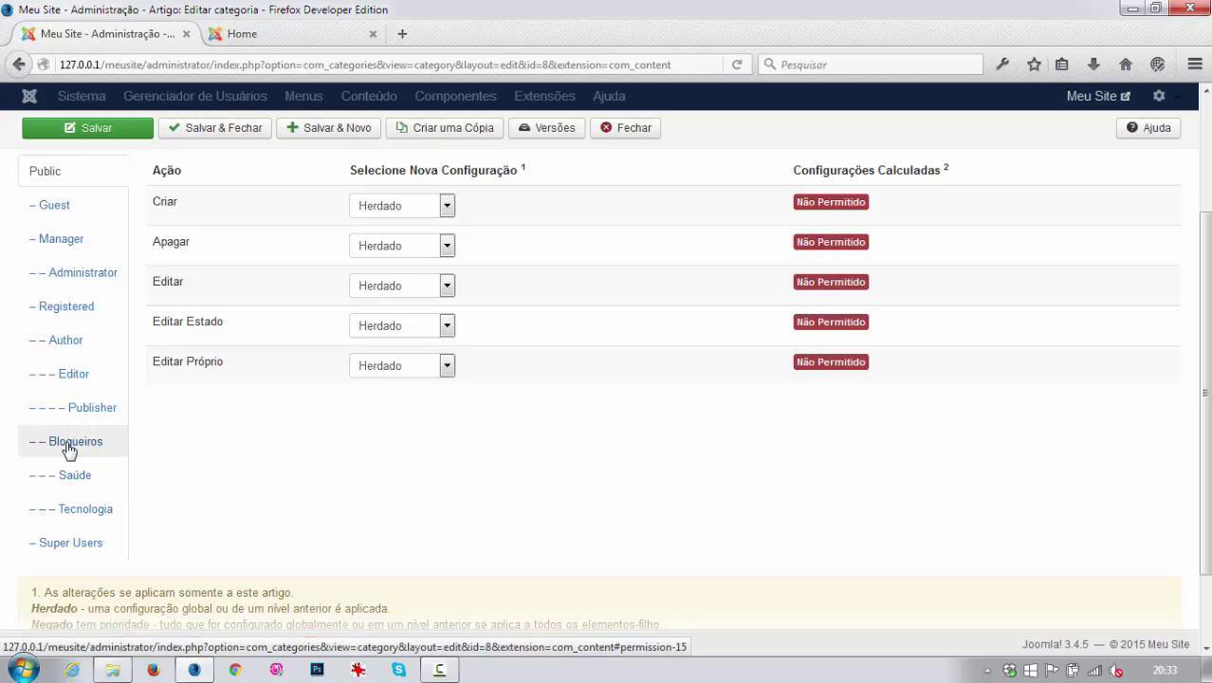
{"action": "left_click", "coordinate": [69, 449]}
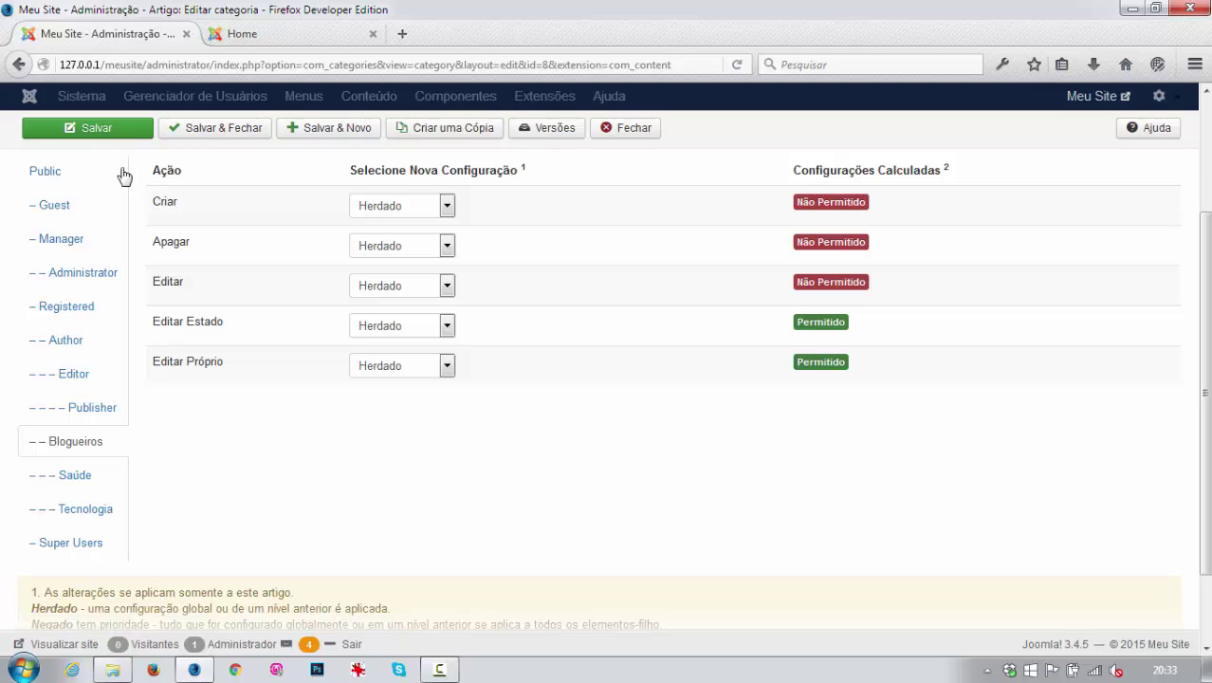
{"action": "left_click_drag", "start_coordinate": [1207, 291], "coordinate": [1209, 321]}
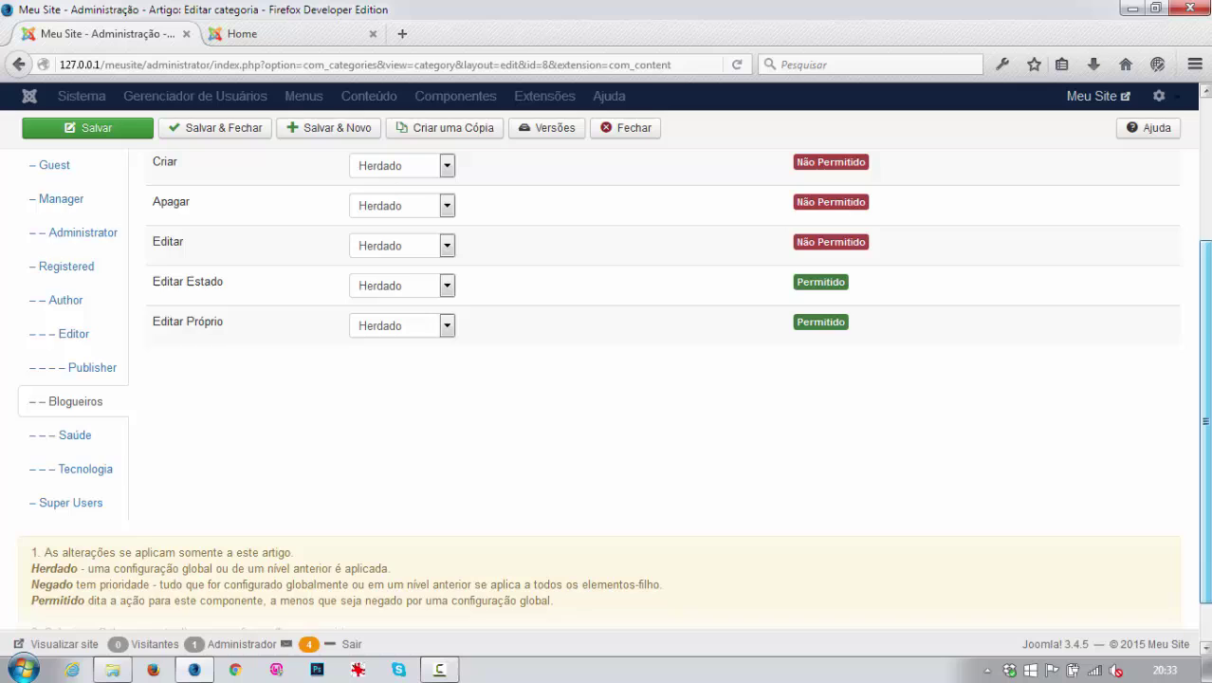
{"action": "left_click", "coordinate": [81, 472]}
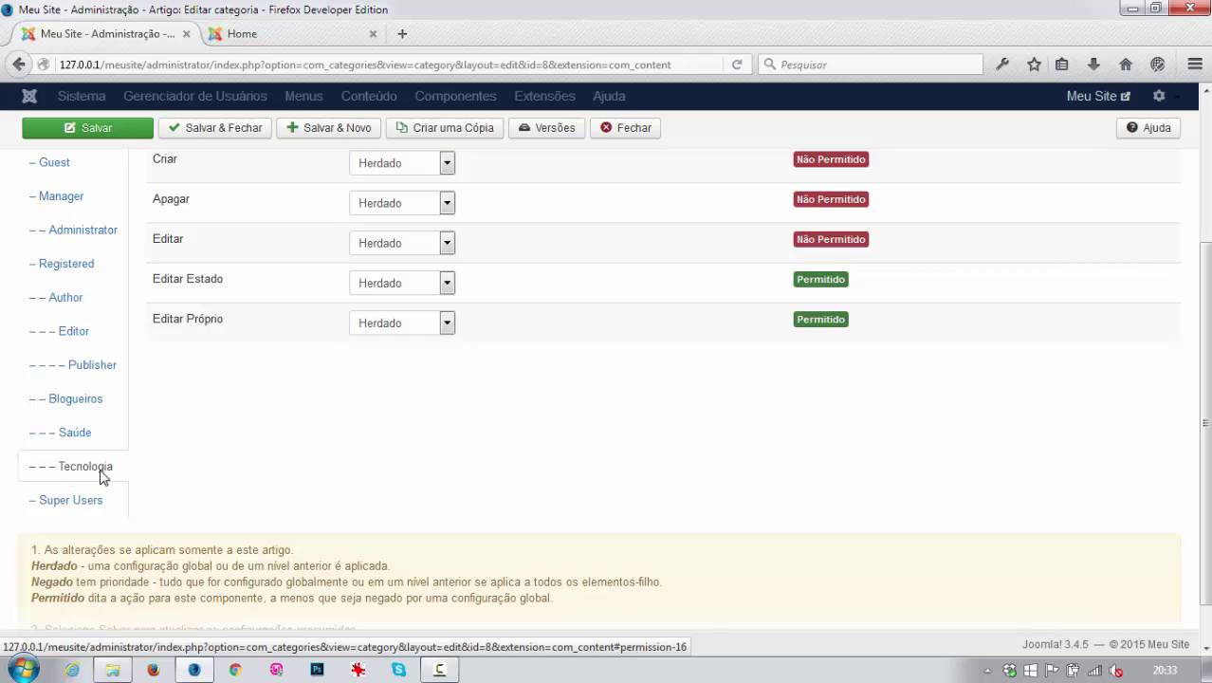
Set Criar and Apagar to Permitido for Tecnologia and save the category.
{"action": "left_click", "coordinate": [447, 168]}
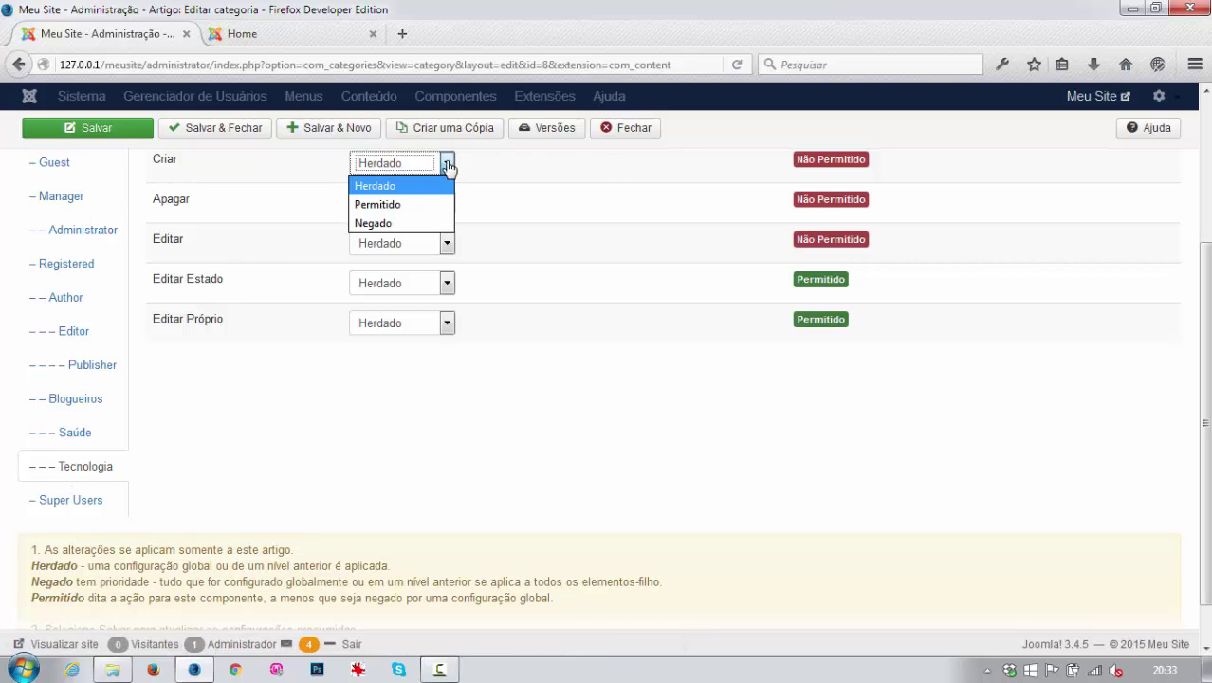
{"action": "left_click", "coordinate": [380, 207]}
{"action": "scroll", "coordinate": [1201, 281], "scroll_direction": "up", "scroll_amount": 1}
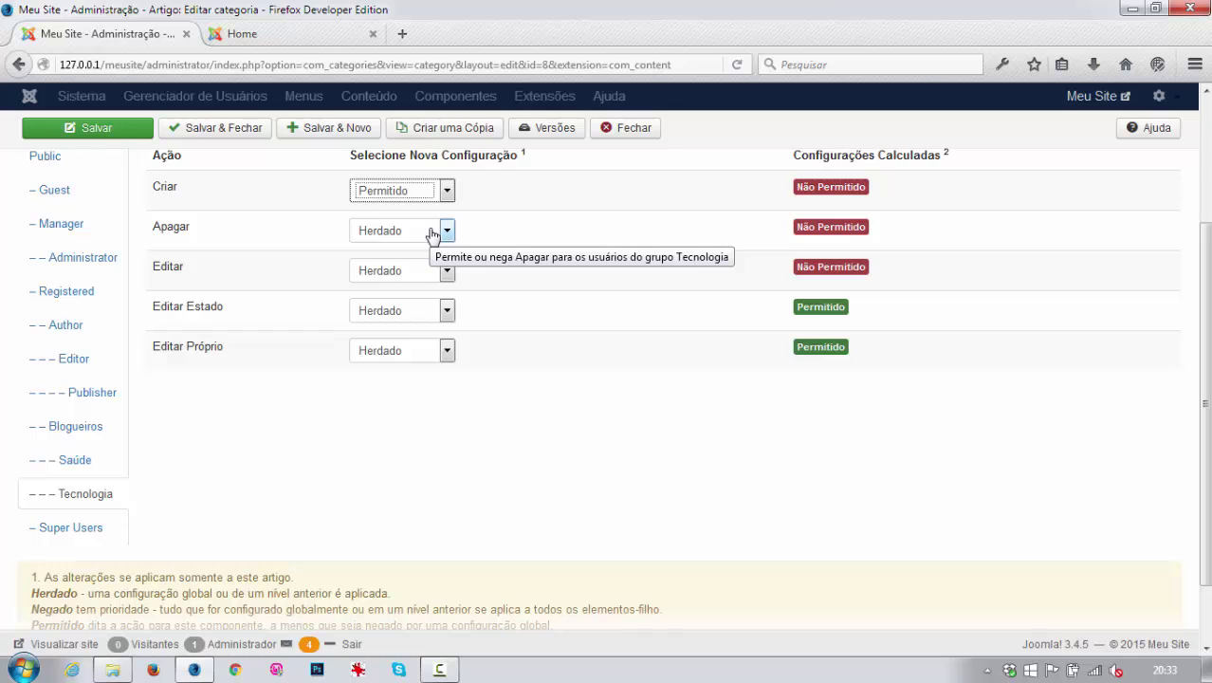
{"action": "left_click", "coordinate": [432, 232]}
{"action": "left_click", "coordinate": [403, 271]}
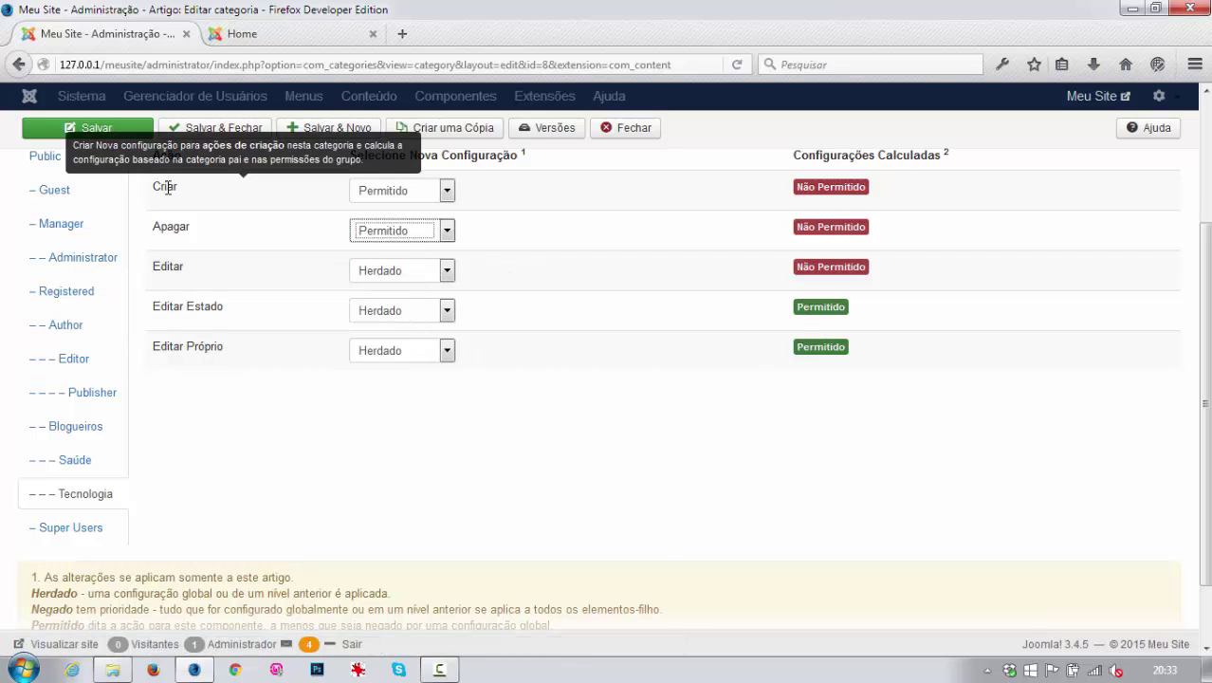
{"action": "left_click", "coordinate": [100, 136]}
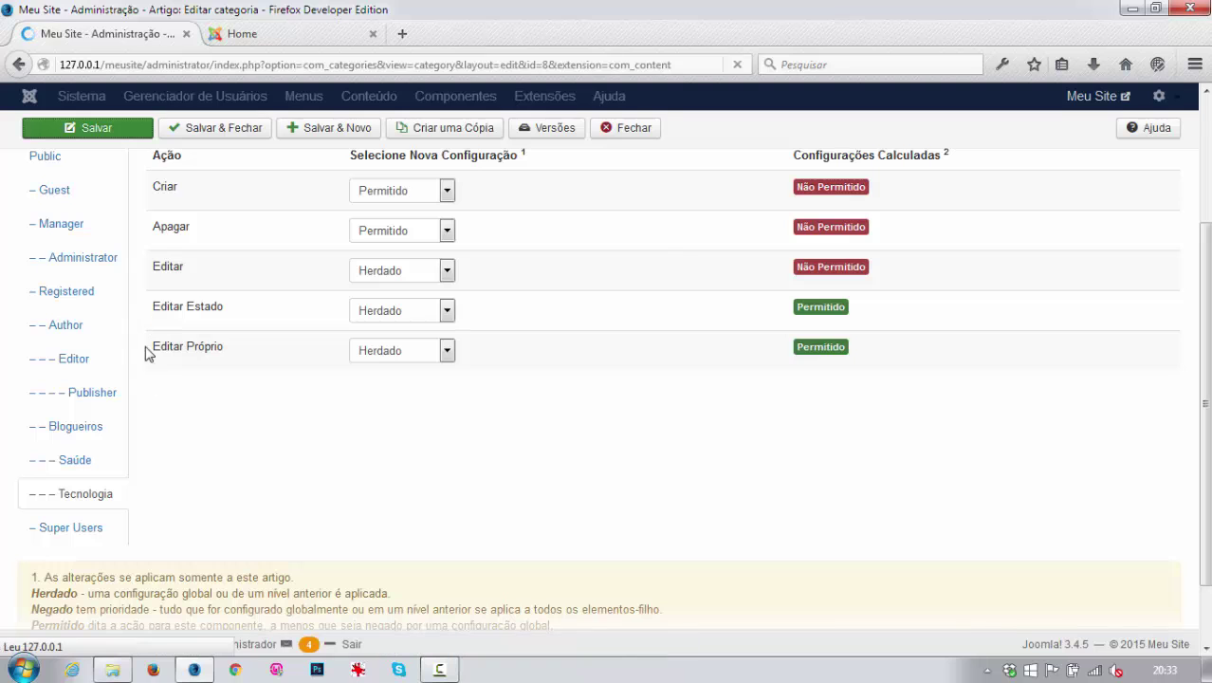
Check the Saúde group's permissions on Blog Tecnologia, then close the category.
{"action": "left_click", "coordinate": [314, 334]}
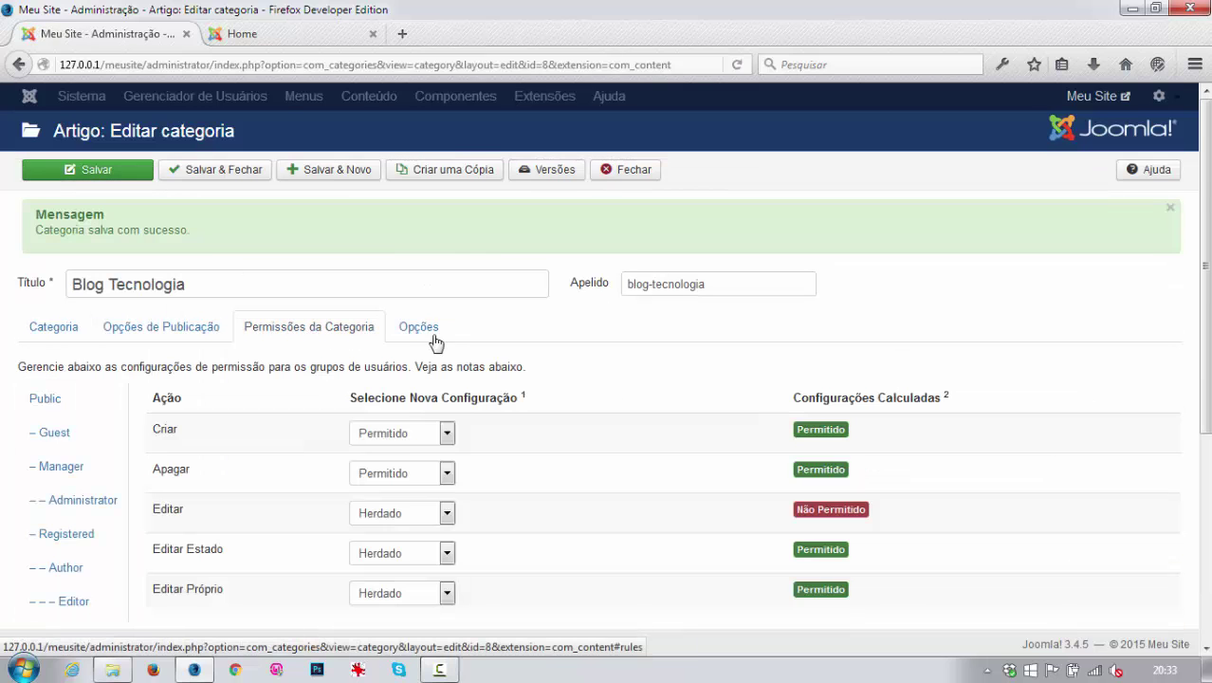
{"action": "scroll", "coordinate": [466, 346], "scroll_direction": "down", "scroll_amount": 5}
{"action": "scroll", "coordinate": [466, 346], "scroll_direction": "up", "scroll_amount": 1}
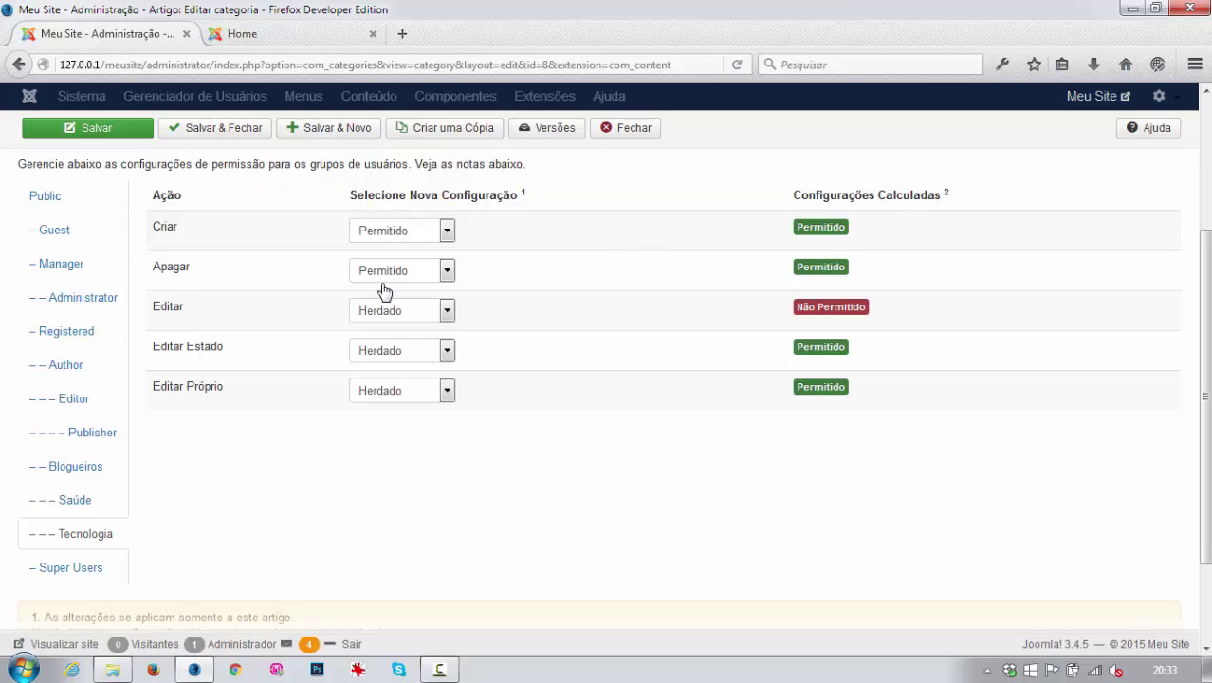
{"action": "left_click", "coordinate": [76, 500]}
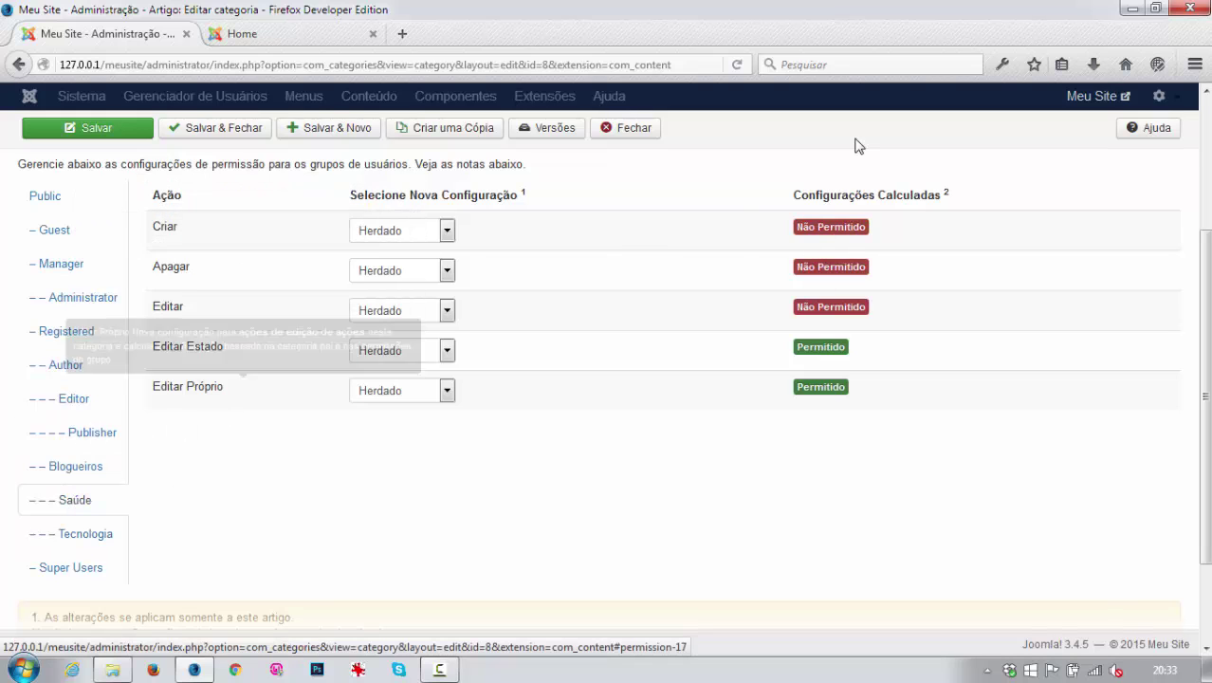
{"action": "left_click", "coordinate": [637, 146]}
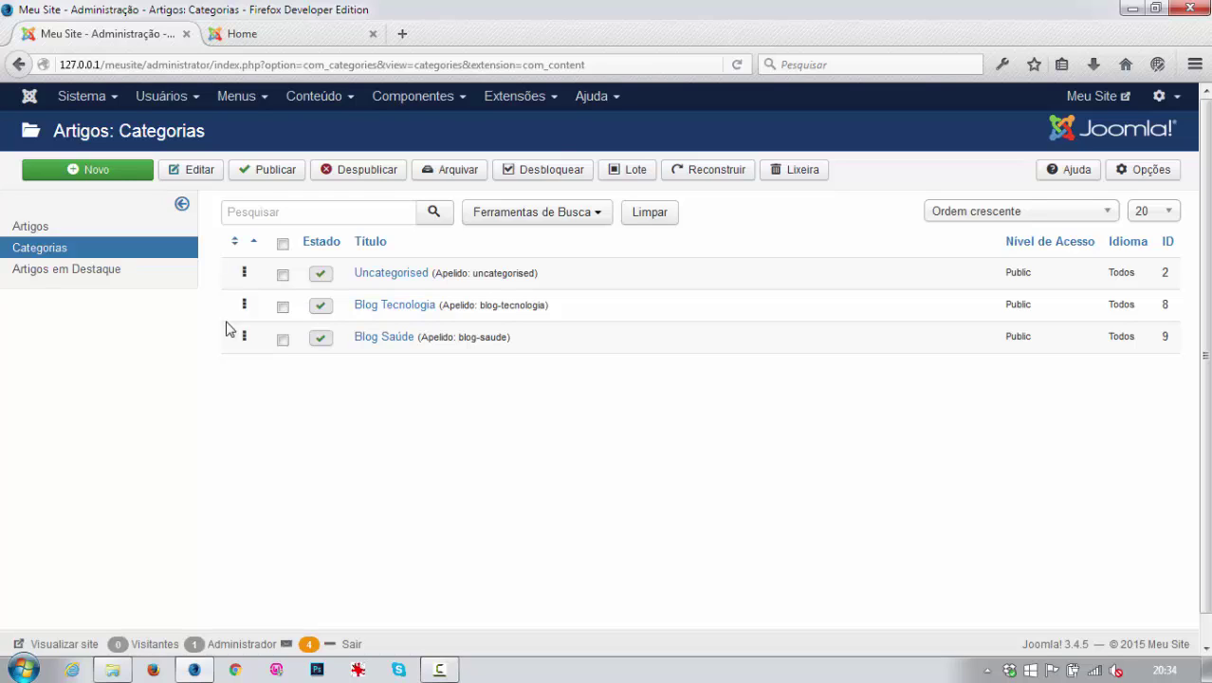
Open Blog Saúde's category permissions and select the Saúde group.
{"action": "left_click", "coordinate": [389, 342]}
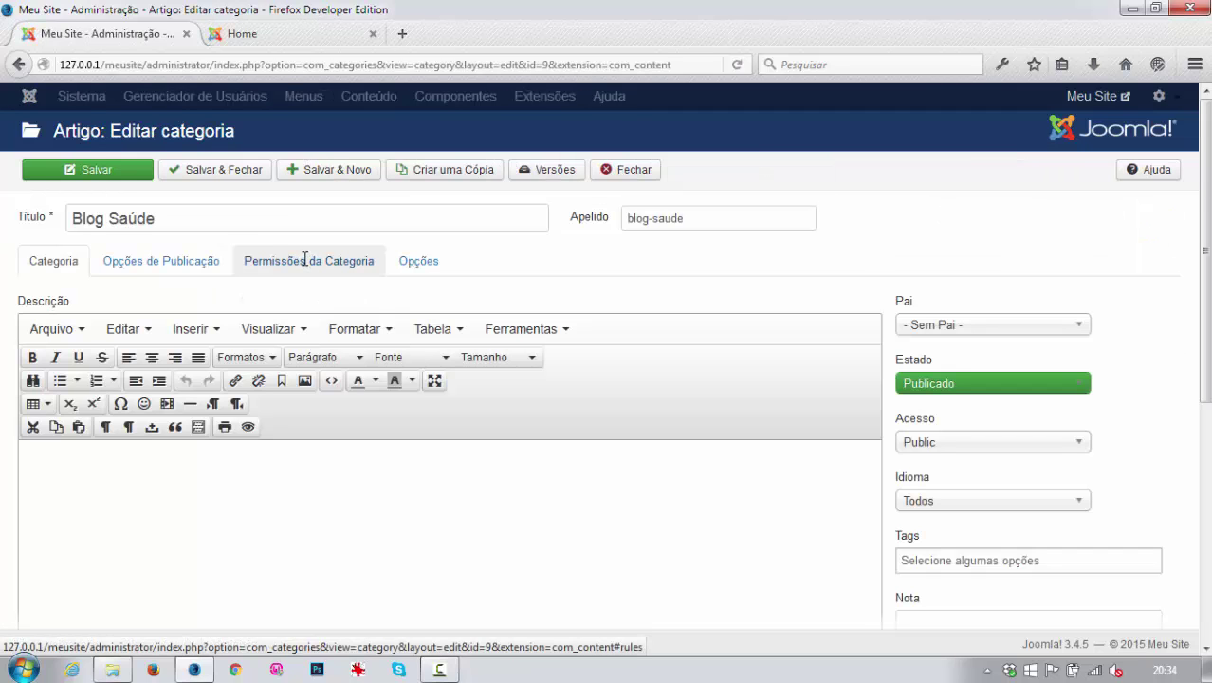
{"action": "left_click", "coordinate": [333, 268]}
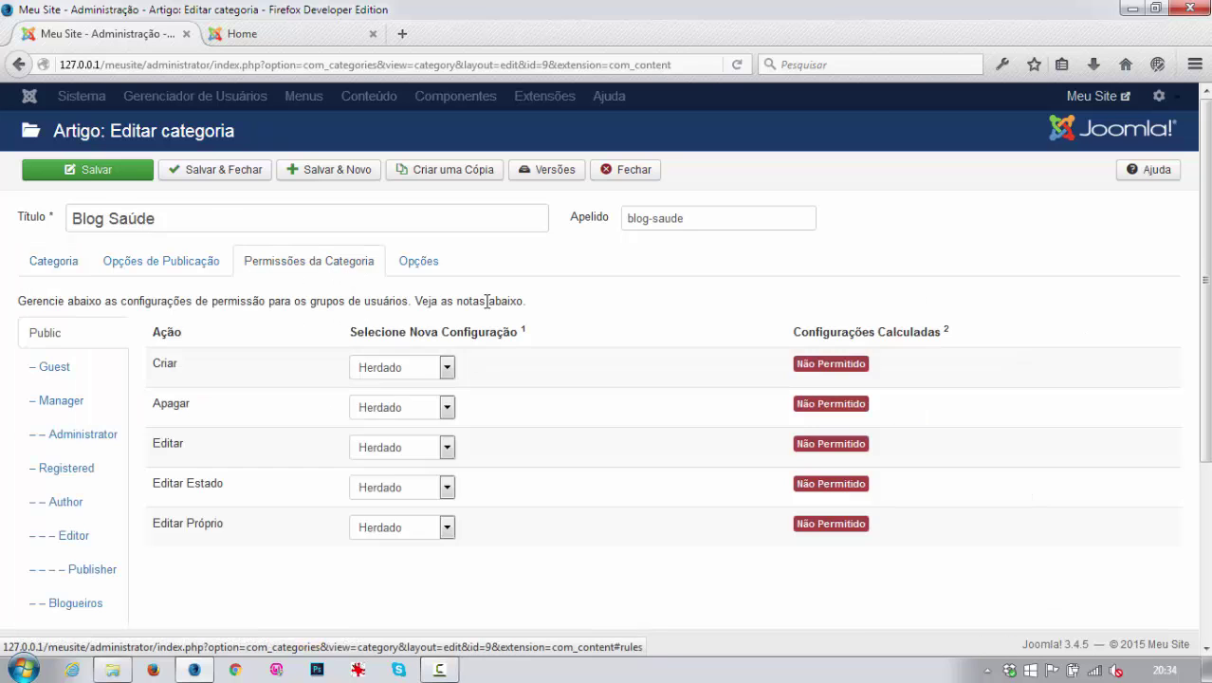
{"action": "scroll", "coordinate": [486, 301], "scroll_direction": "down", "scroll_amount": 3}
{"action": "left_click", "coordinate": [73, 400]}
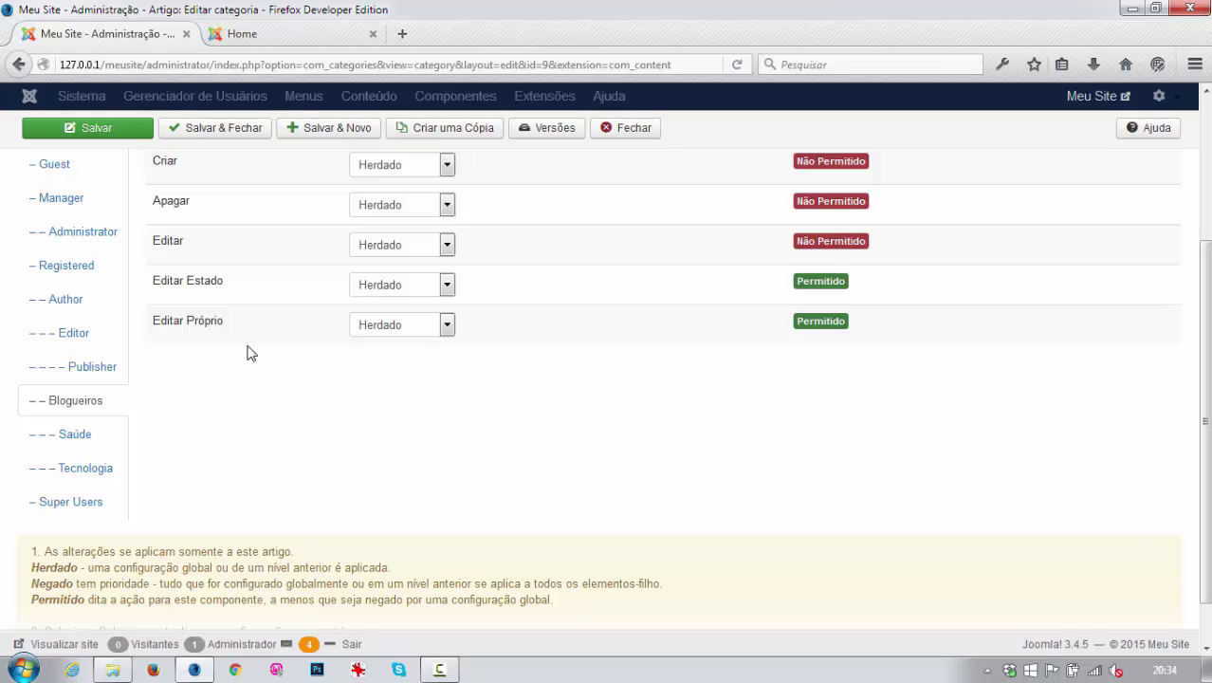
{"action": "left_click", "coordinate": [81, 466]}
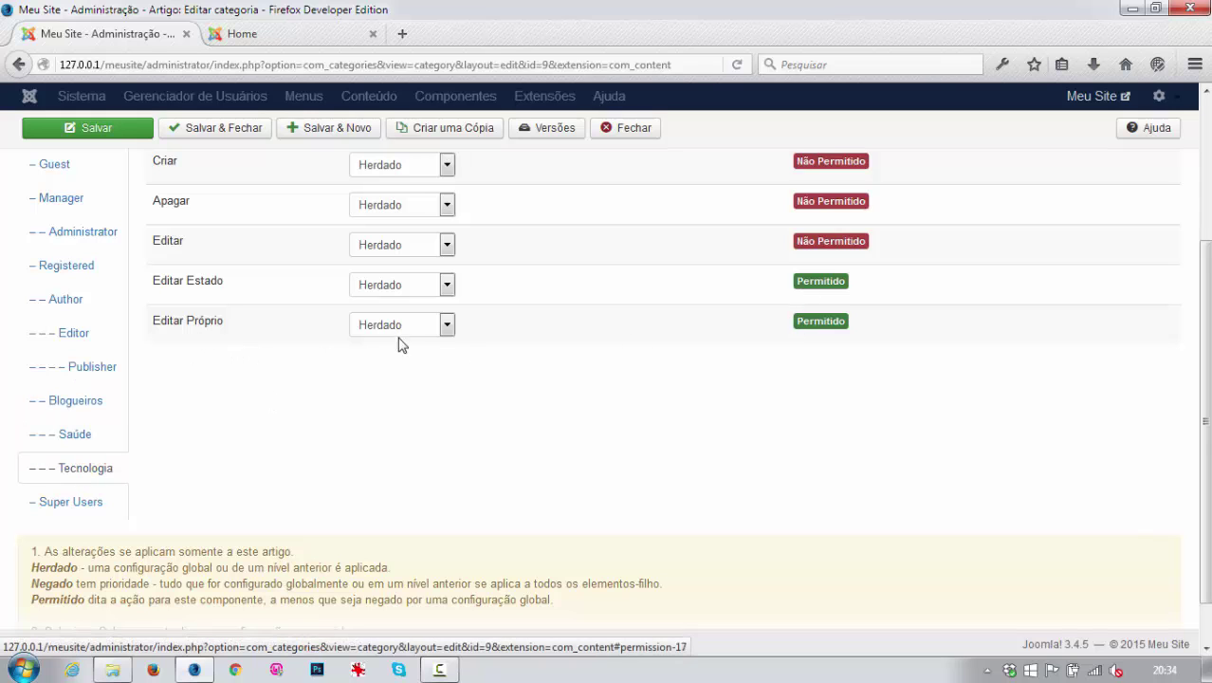
{"action": "scroll", "coordinate": [738, 282], "scroll_direction": "up", "scroll_amount": 1}
{"action": "scroll", "coordinate": [739, 285], "scroll_direction": "up", "scroll_amount": 1}
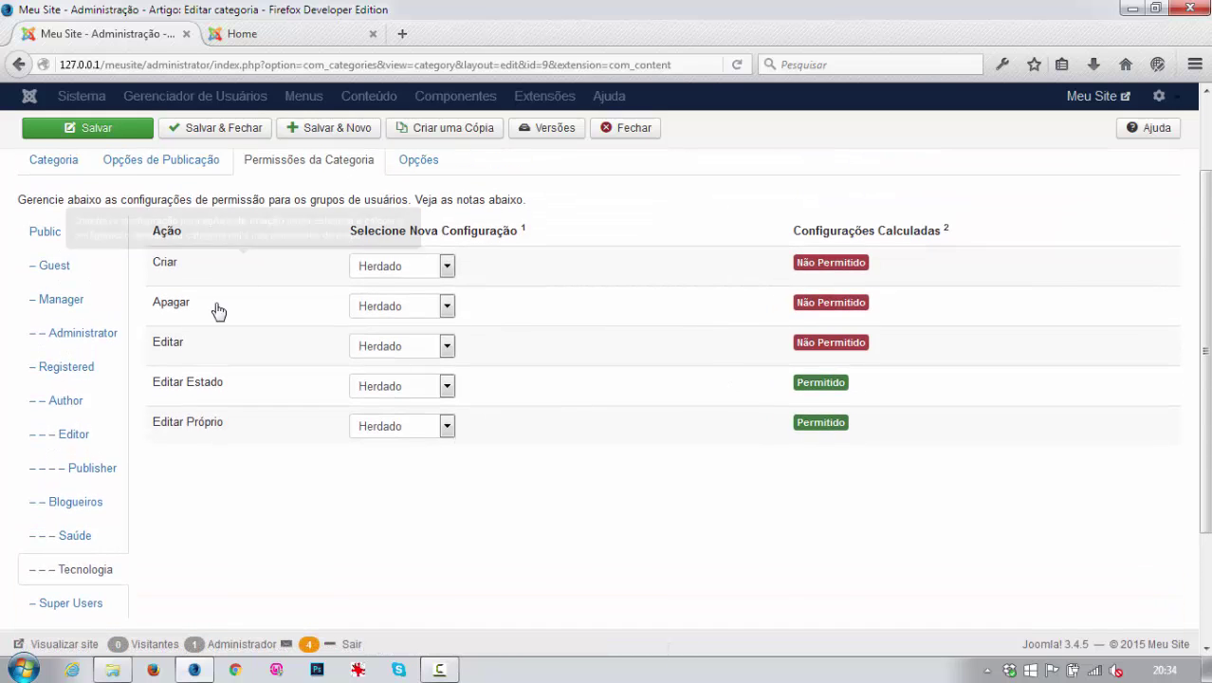
{"action": "scroll", "coordinate": [127, 480], "scroll_direction": "down", "scroll_amount": 1}
{"action": "scroll", "coordinate": [127, 481], "scroll_direction": "down", "scroll_amount": 1}
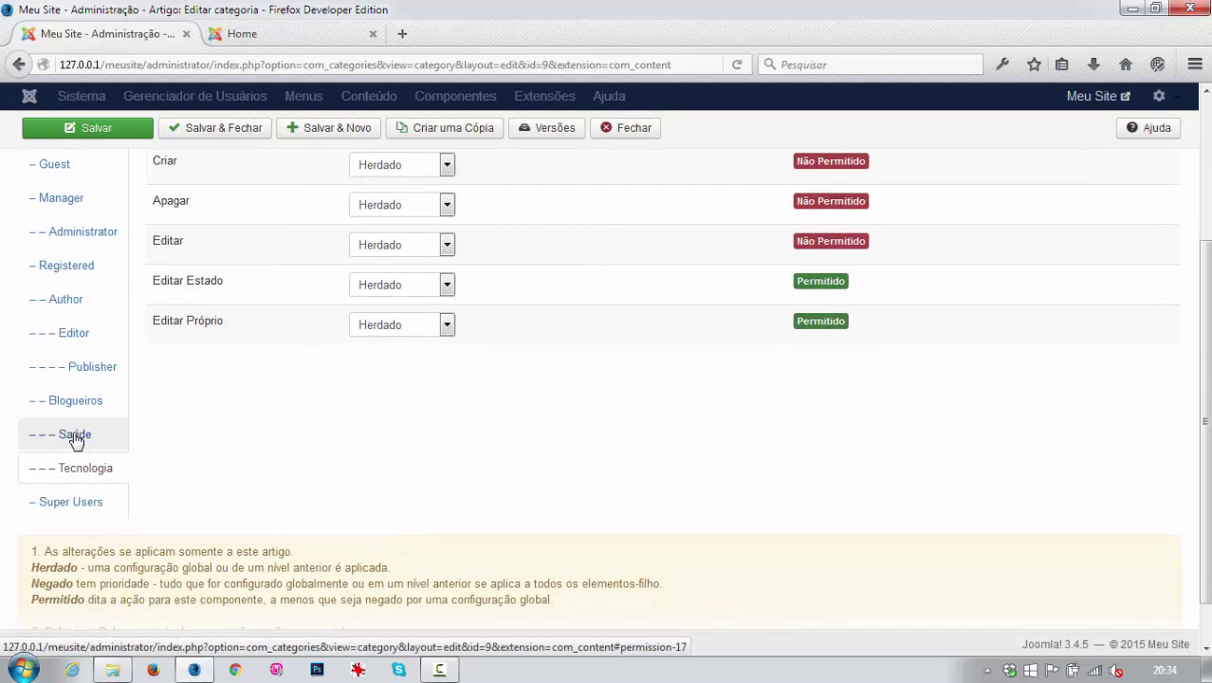
{"action": "left_click", "coordinate": [76, 439]}
{"action": "scroll", "coordinate": [328, 441], "scroll_direction": "up", "scroll_amount": 4}
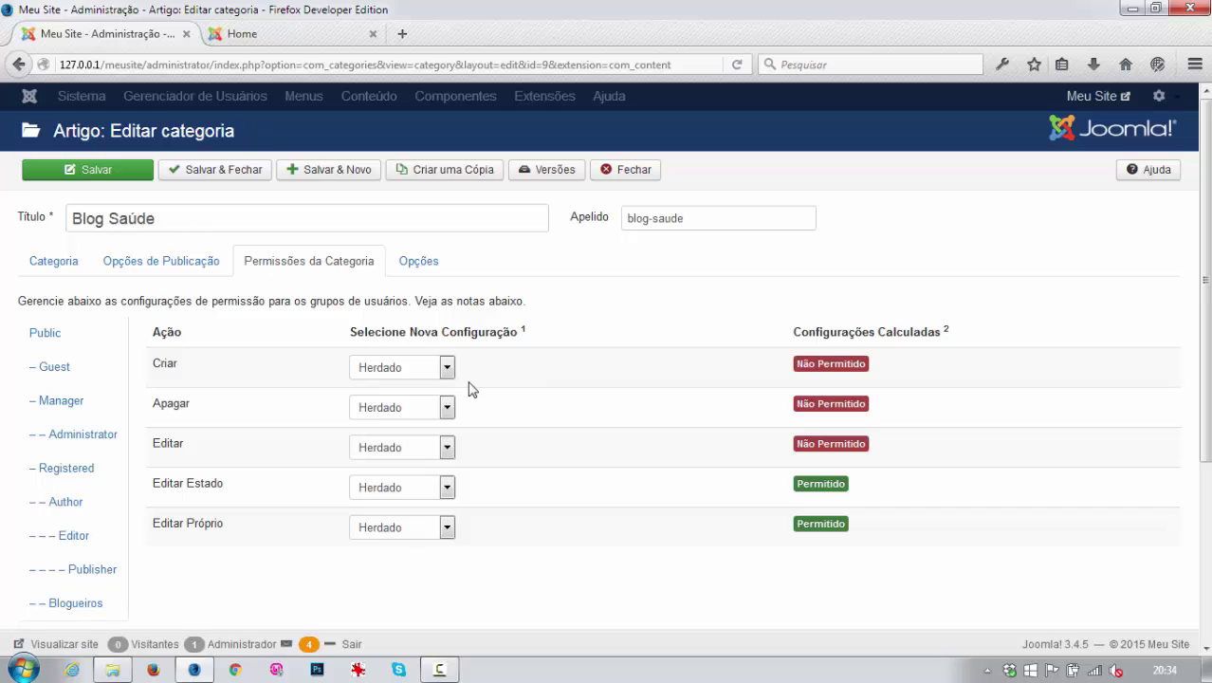
Set Criar and Apagar to Permitido for Saúde and save the category.
{"action": "left_click", "coordinate": [446, 368]}
{"action": "left_click", "coordinate": [387, 408]}
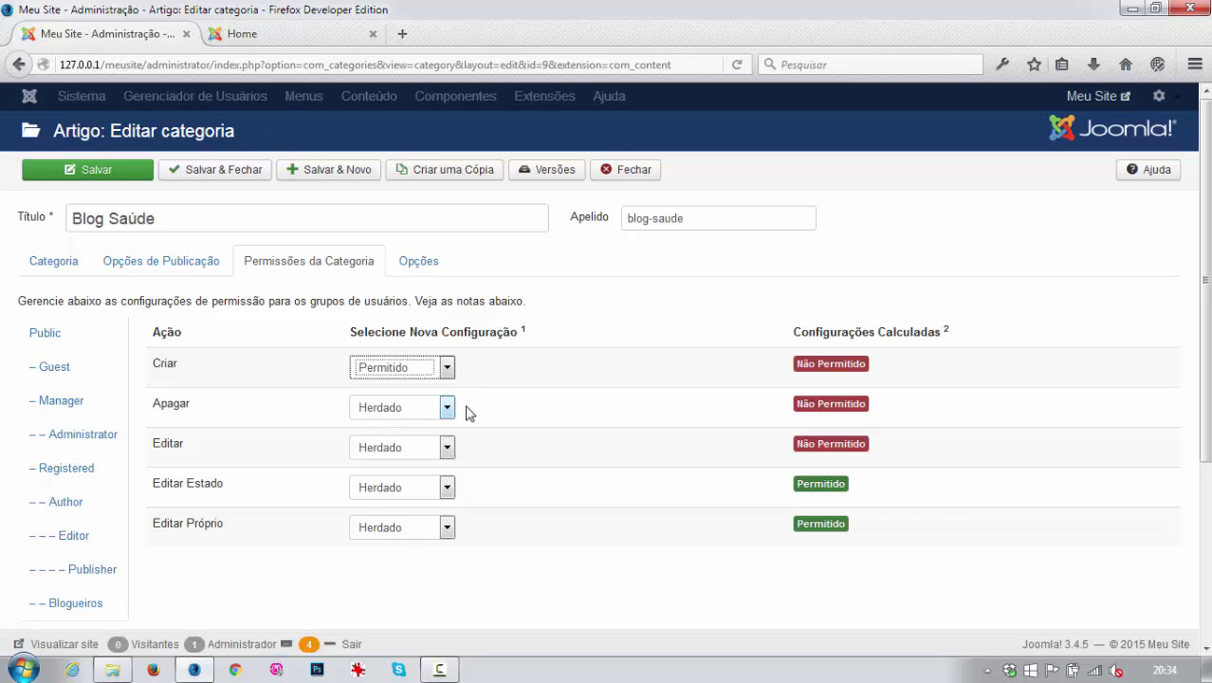
{"action": "left_click", "coordinate": [447, 406]}
{"action": "left_click", "coordinate": [398, 450]}
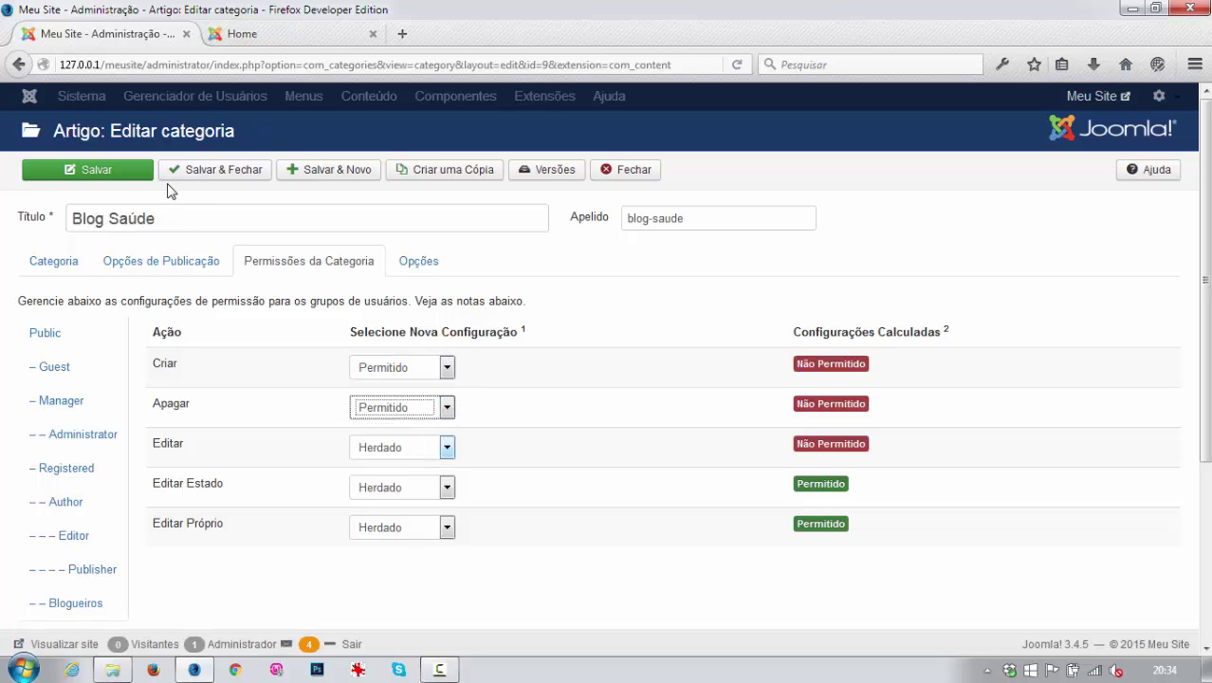
{"action": "left_click", "coordinate": [103, 171]}
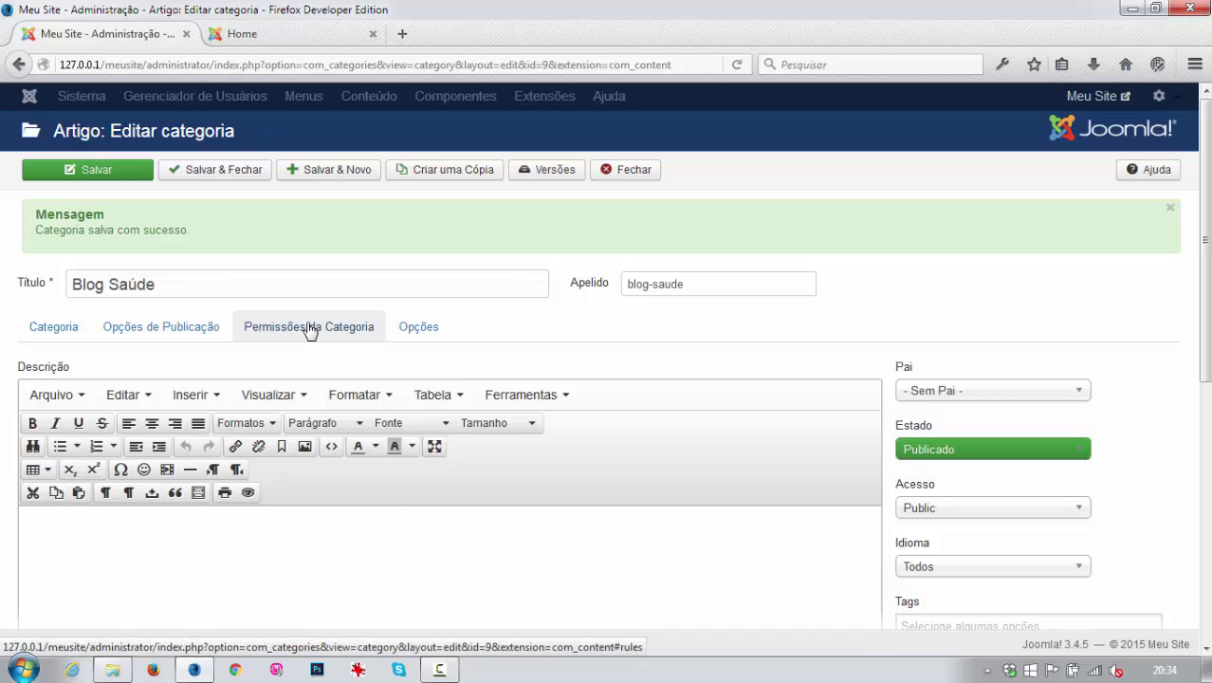
Confirm the saved Blog Saúde permissions and close back to Categories.
{"action": "left_click", "coordinate": [310, 327]}
{"action": "scroll", "coordinate": [616, 438], "scroll_direction": "down", "scroll_amount": 4}
{"action": "scroll", "coordinate": [616, 438], "scroll_direction": "up", "scroll_amount": 3}
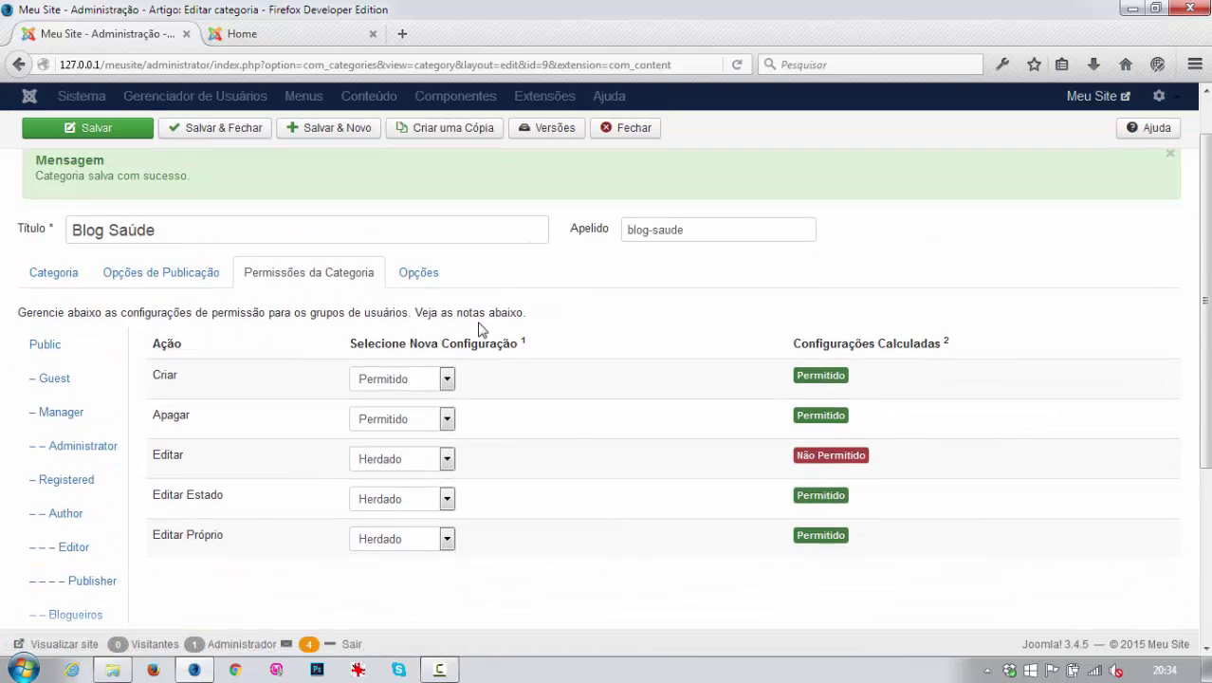
{"action": "scroll", "coordinate": [478, 329], "scroll_direction": "up", "scroll_amount": 1}
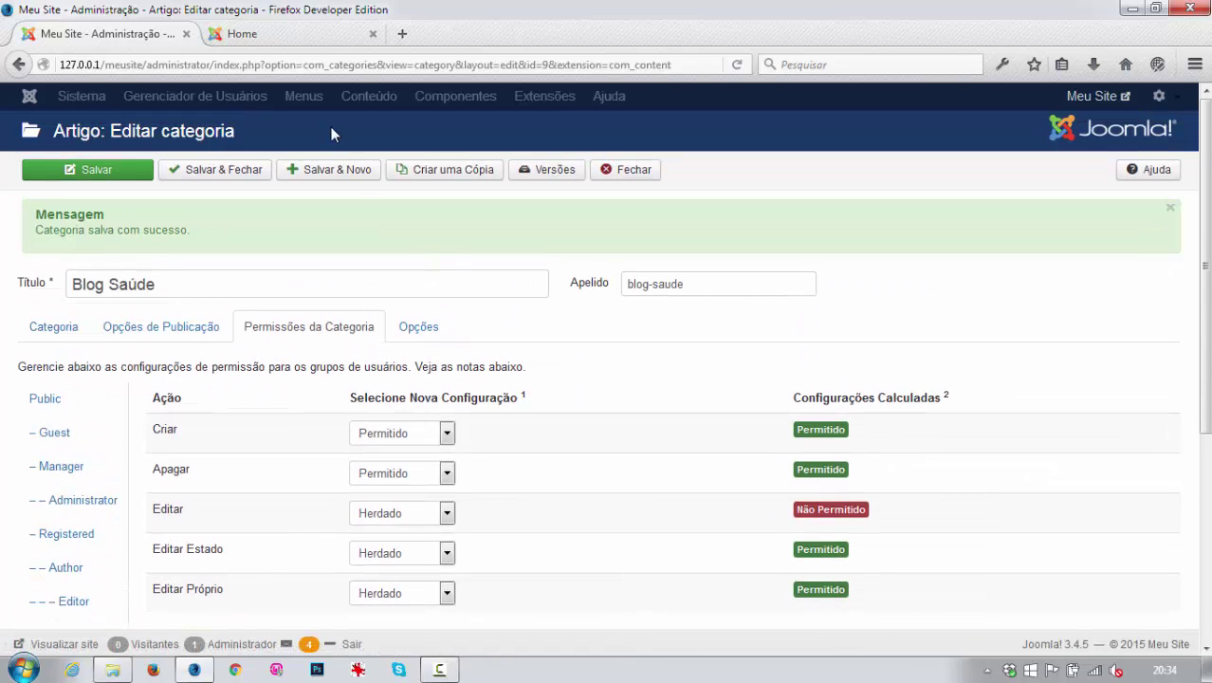
{"action": "left_click", "coordinate": [632, 175]}
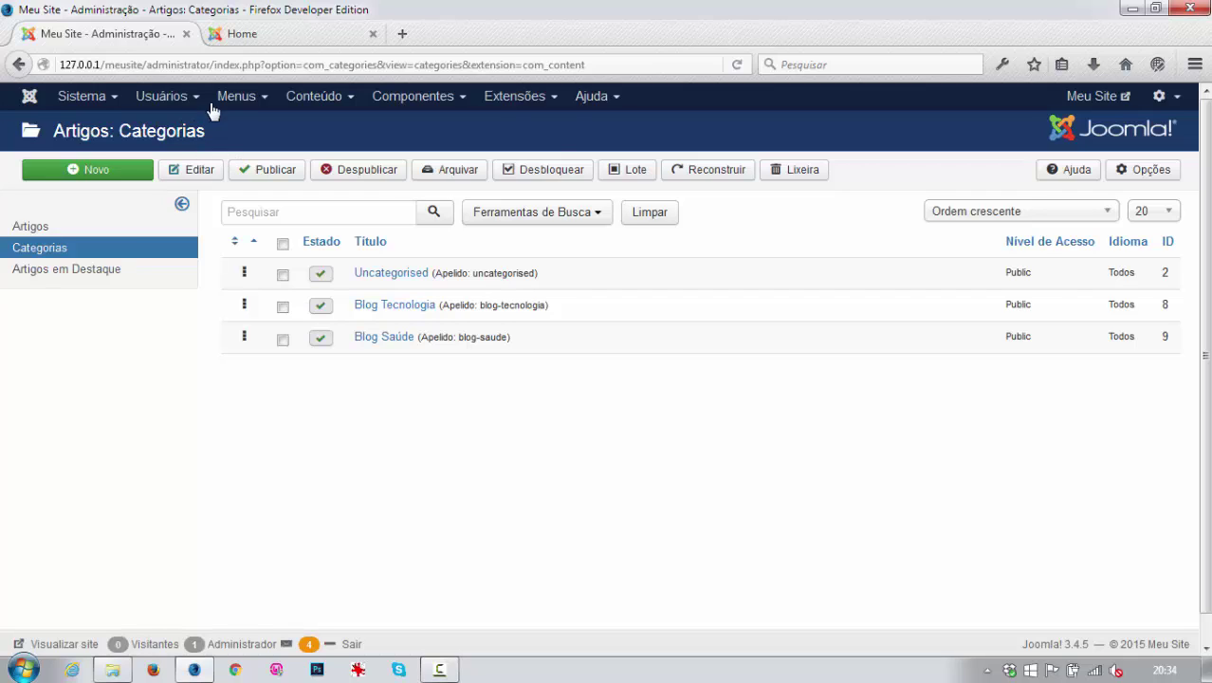
Start a new user 'Blogueiro de Tecnologia', entering a login name, password, confirmation and e-mail.
{"action": "left_click", "coordinate": [162, 98]}
{"action": "left_click", "coordinate": [166, 125]}
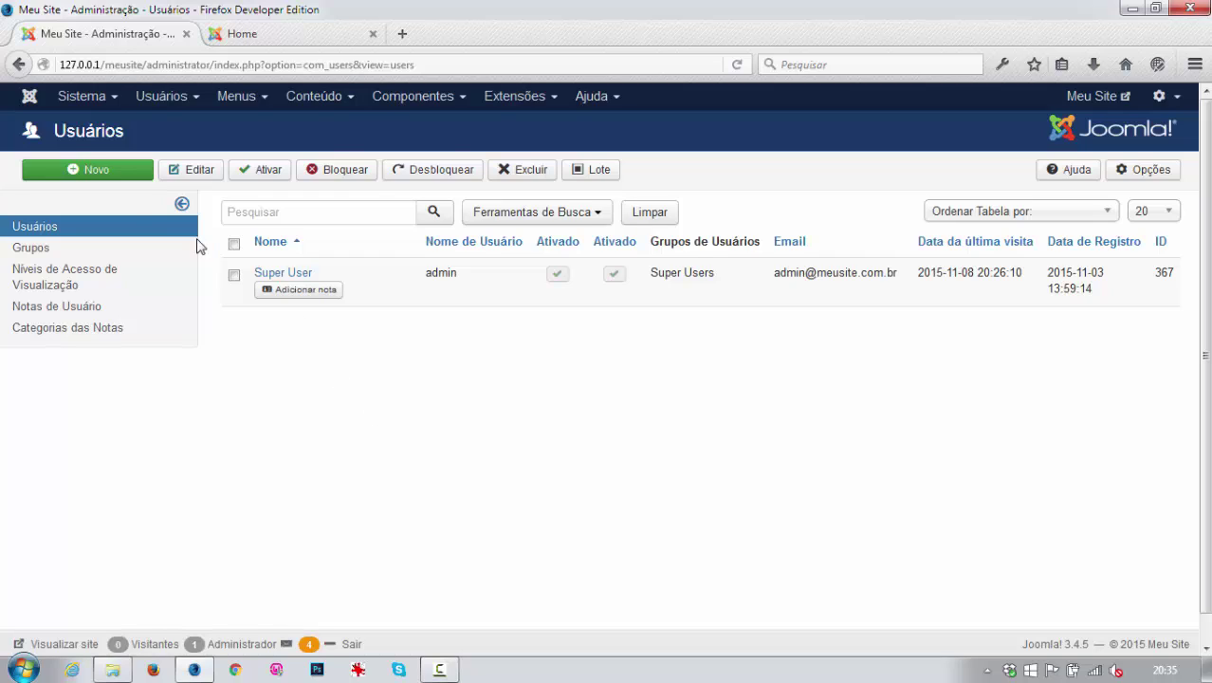
{"action": "left_click", "coordinate": [106, 173]}
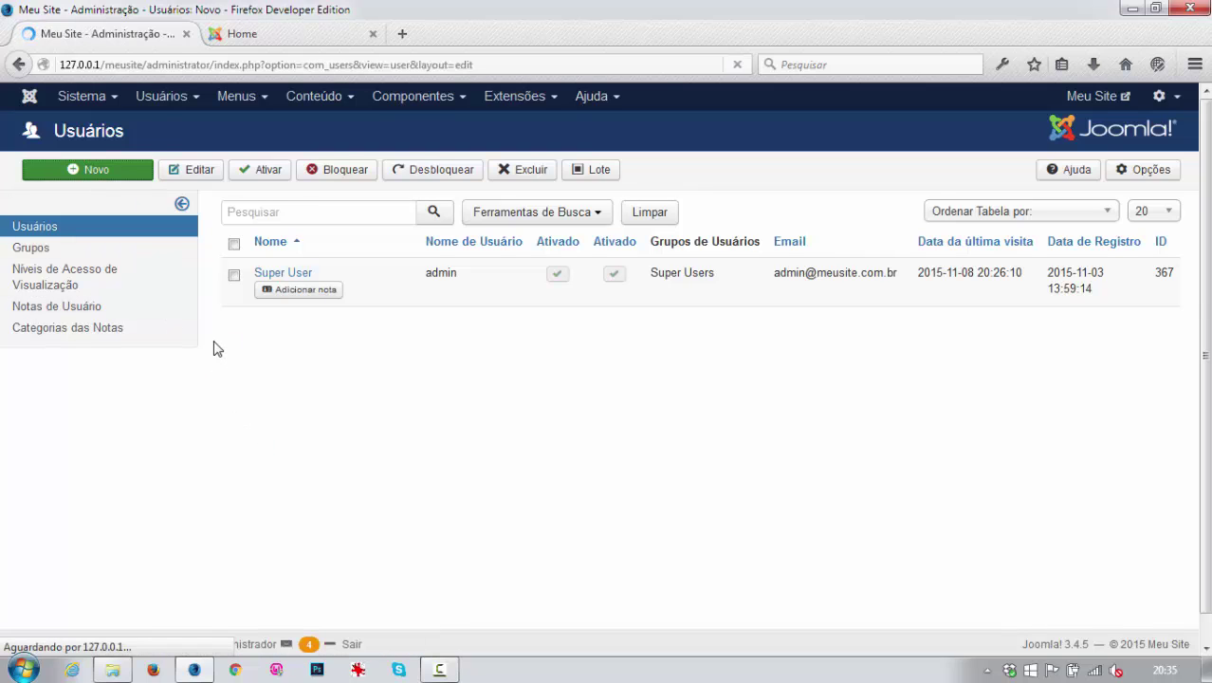
{"action": "left_click", "coordinate": [197, 259]}
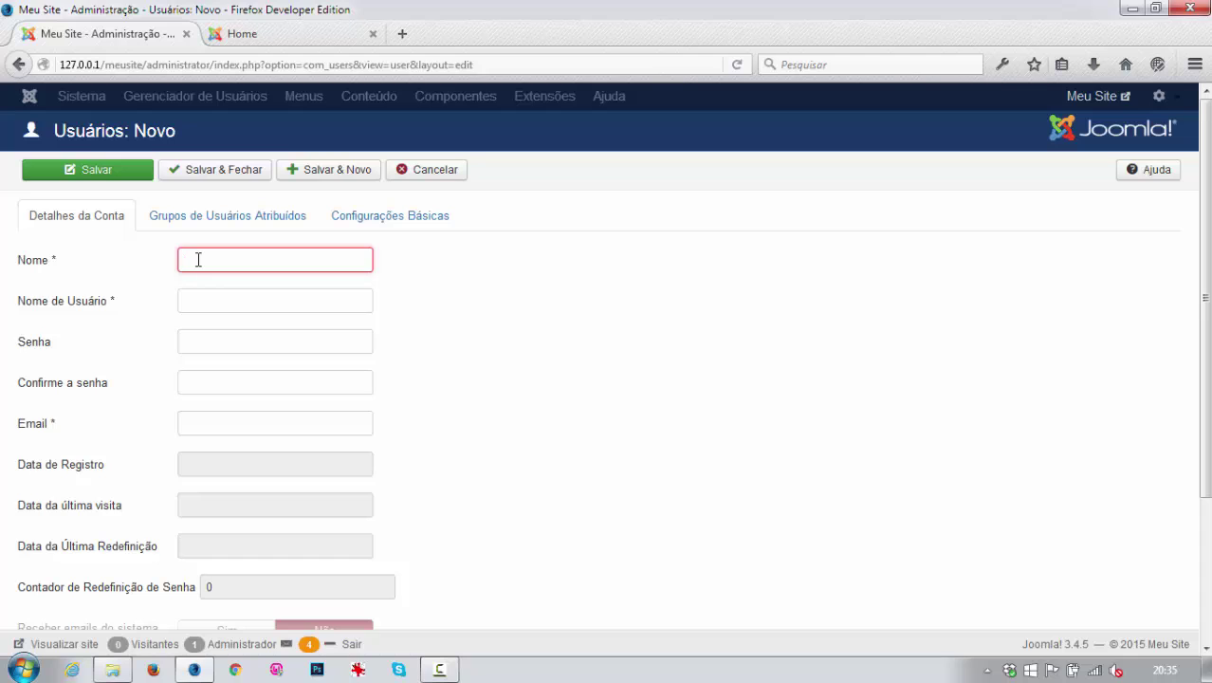
{"action": "type", "text": "Blogue"}
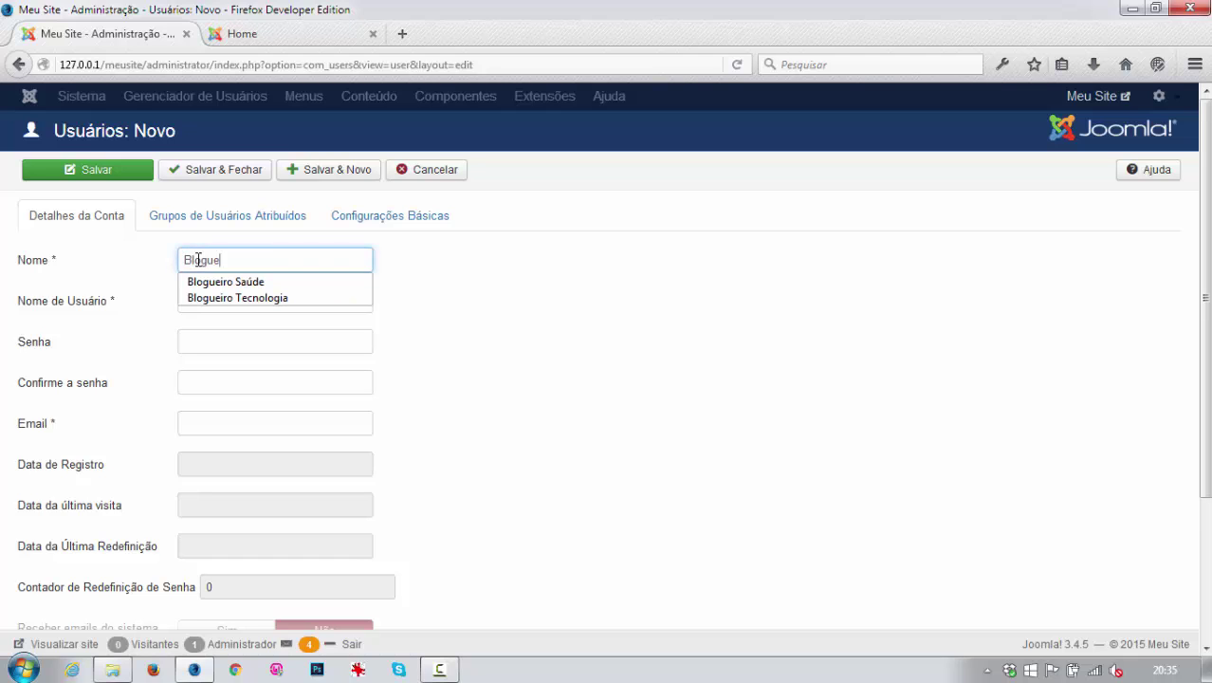
{"action": "type", "text": "iro de Tecnologia"}
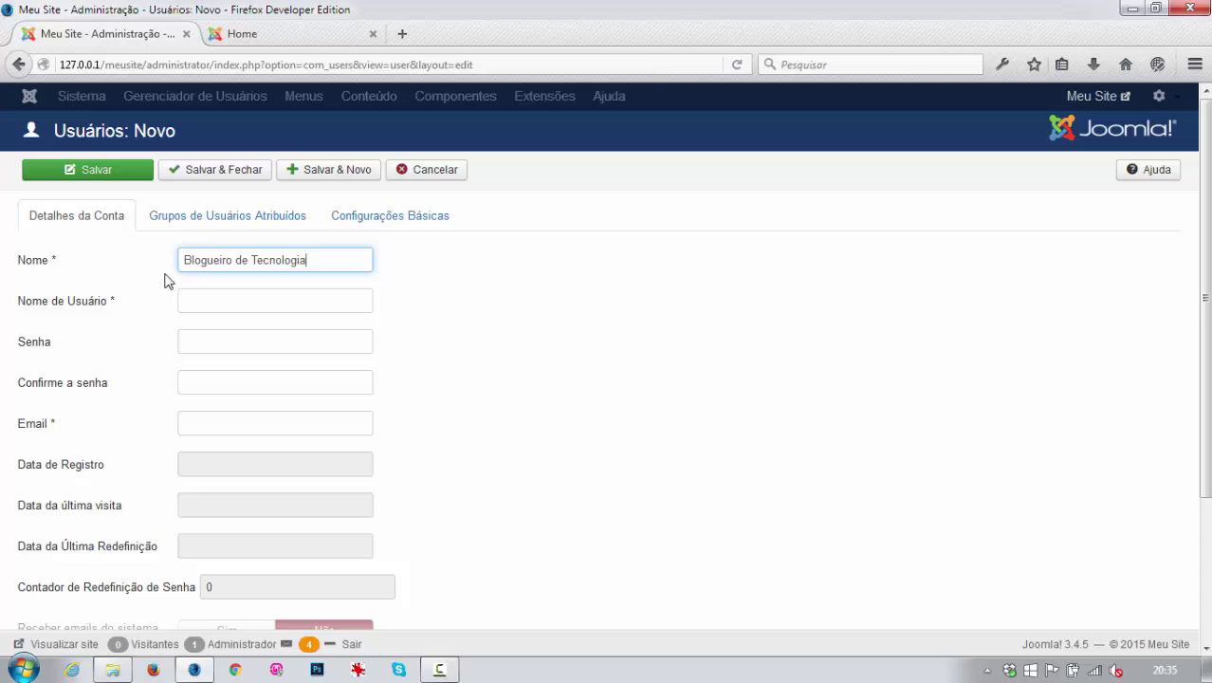
{"action": "left_click", "coordinate": [216, 295]}
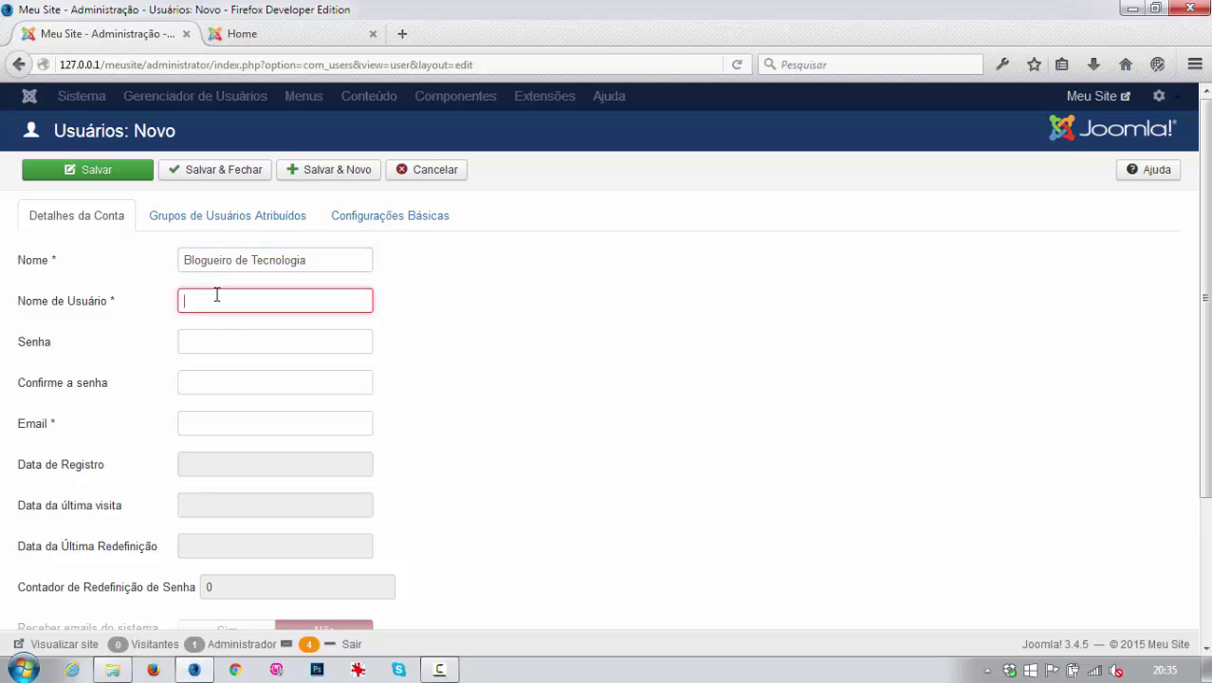
{"action": "type", "text": "teste"}
{"action": "key", "text": "Tab"}
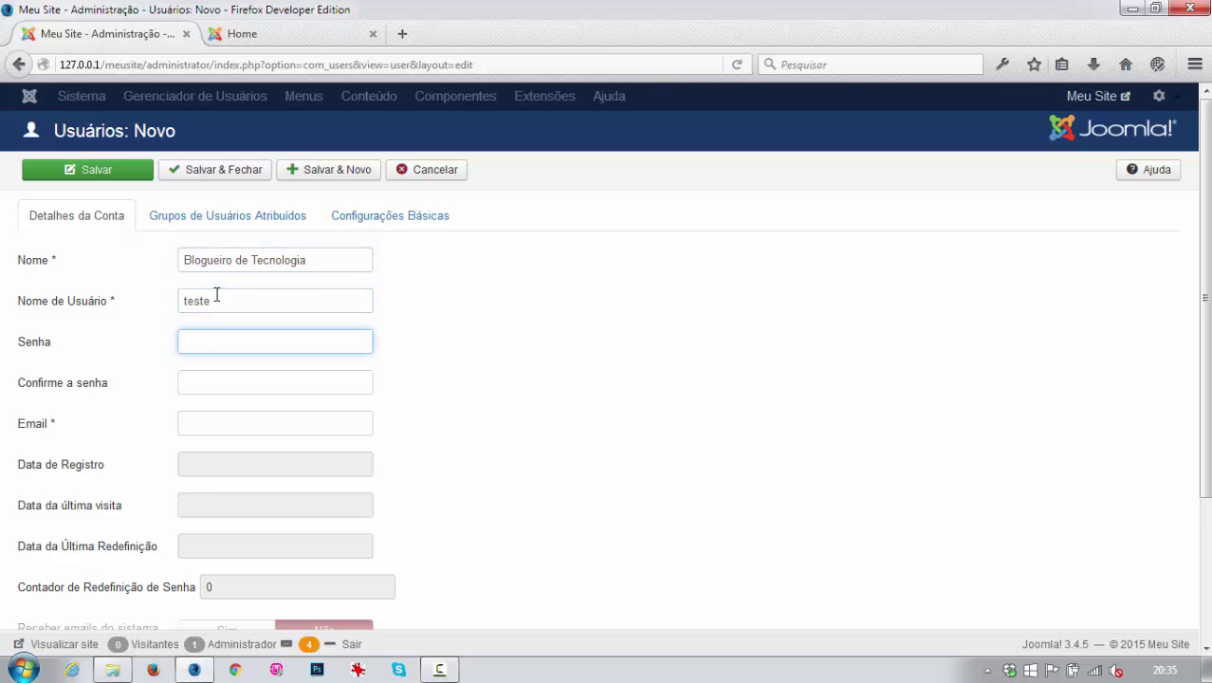
{"action": "type", "text": "teste"}
{"action": "key", "text": "Tab"}
{"action": "type", "text": "teste"}
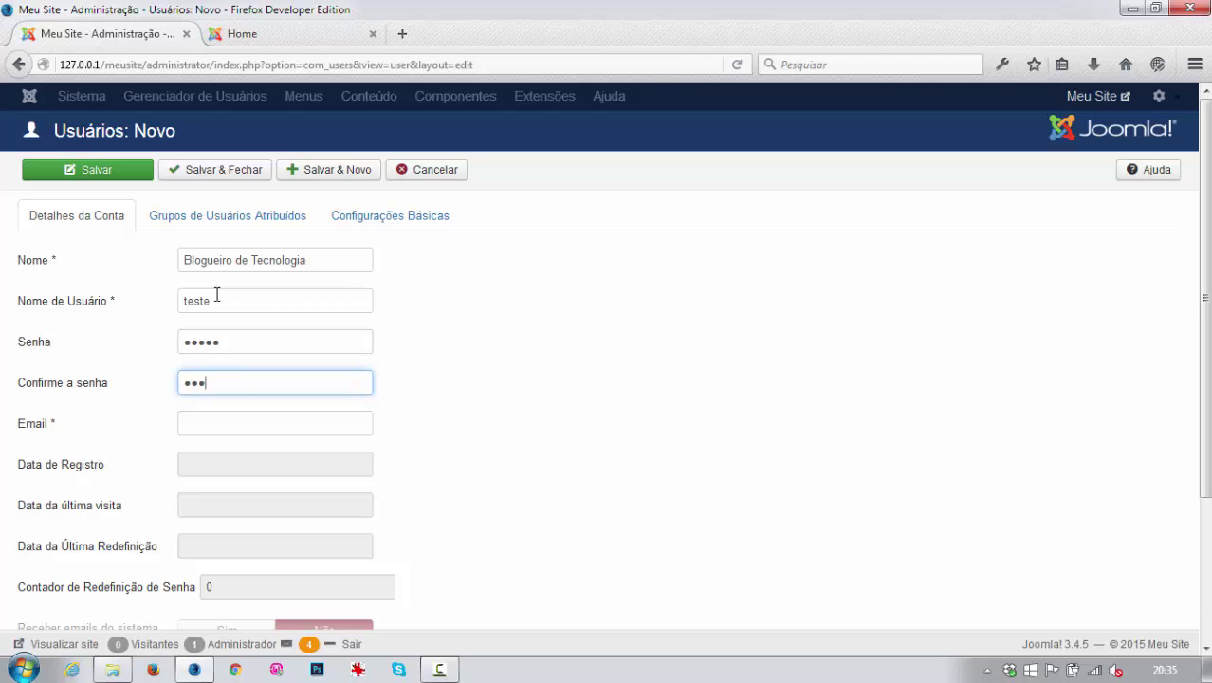
{"action": "key", "text": "Tab"}
{"action": "type", "text": "teste@"}
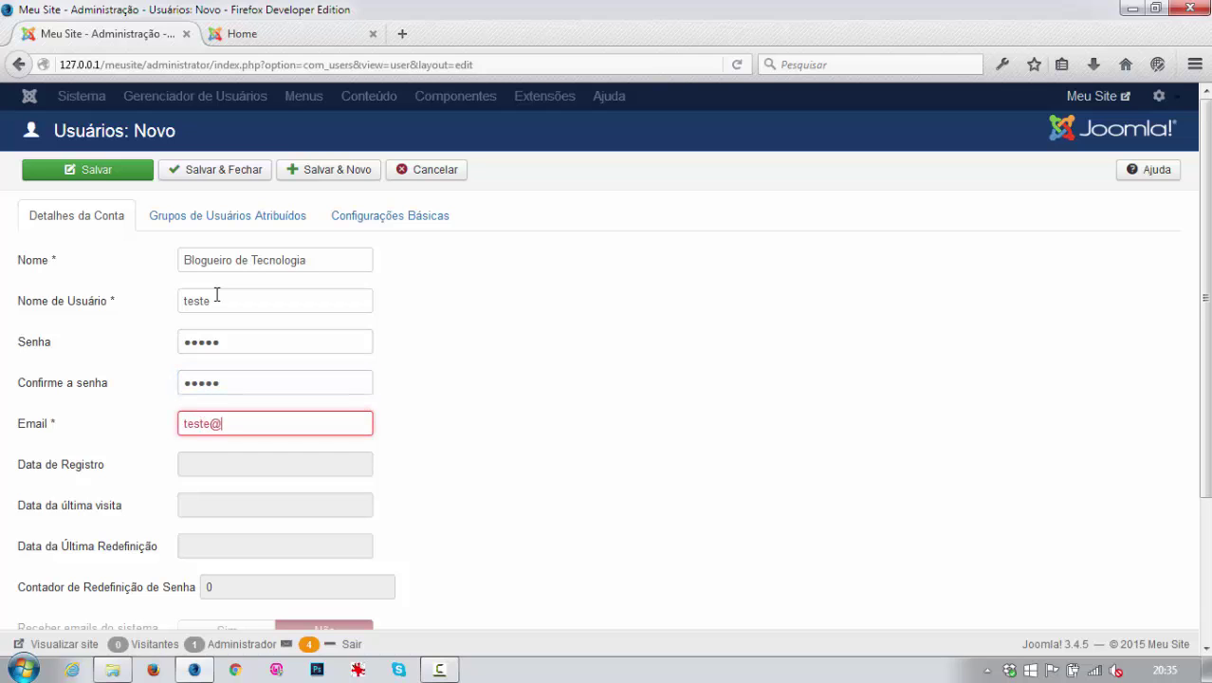
{"action": "type", "text": "teste.com"}
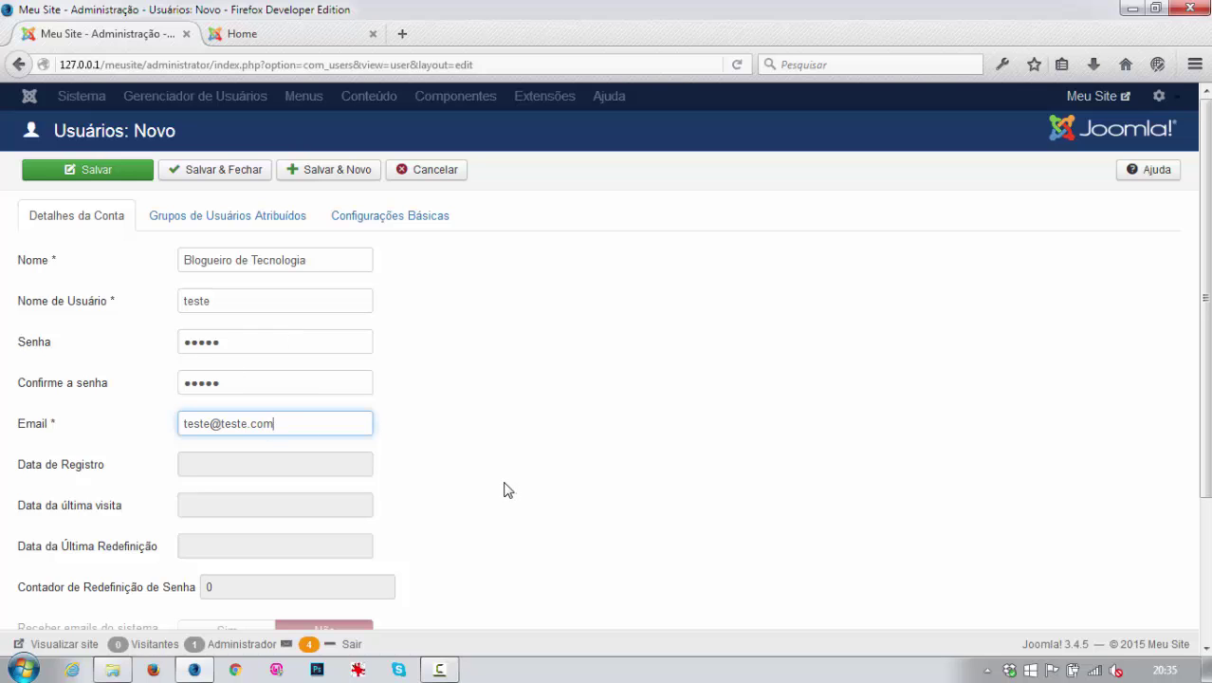
Add the user to the Tecnologia group alongside Registered, then Salvar & Novo.
{"action": "left_click", "coordinate": [193, 222]}
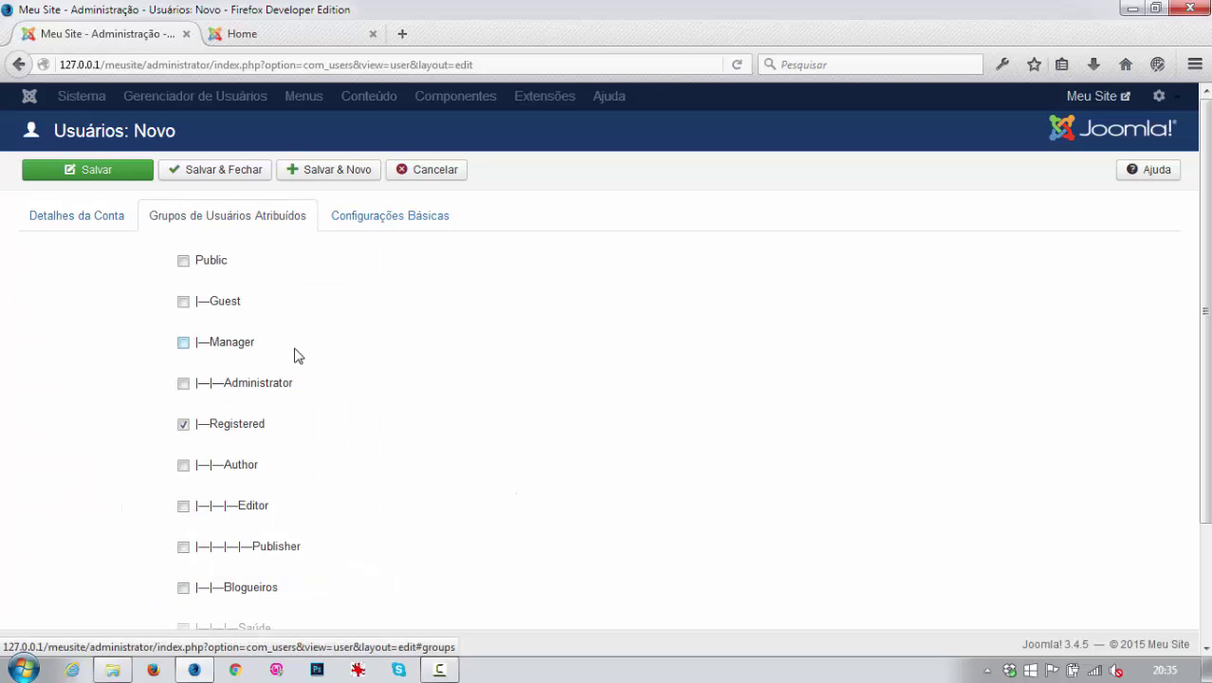
{"action": "scroll", "coordinate": [456, 514], "scroll_direction": "down", "scroll_amount": 2}
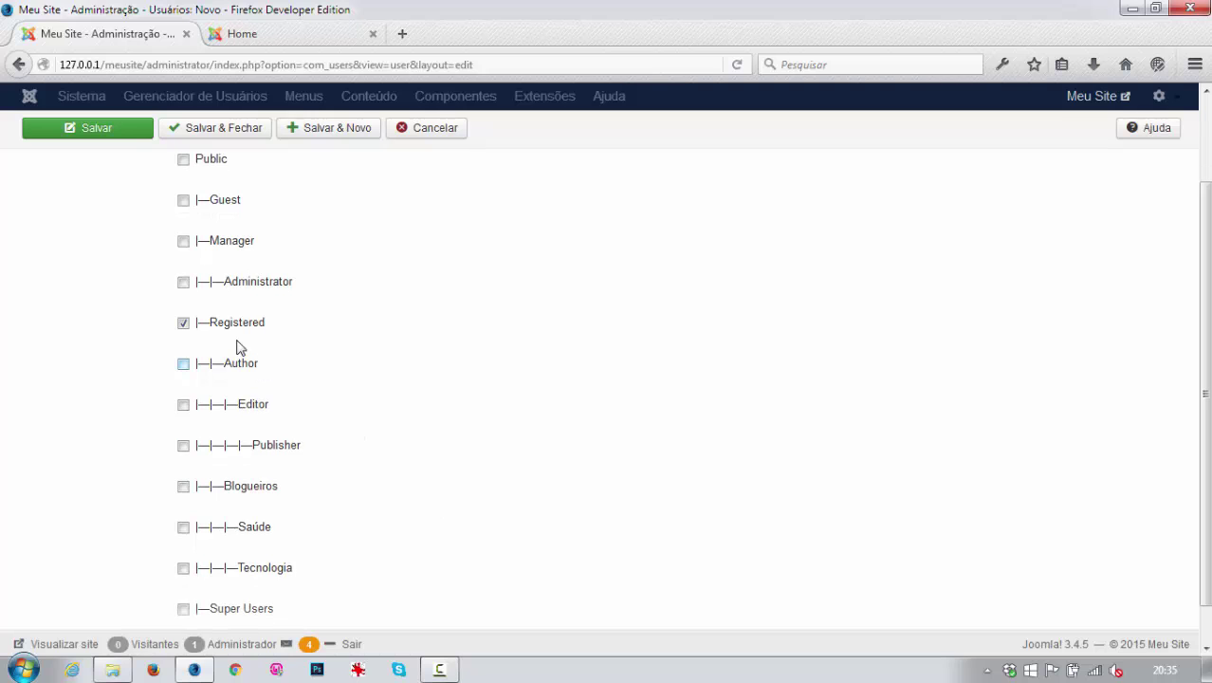
{"action": "scroll", "coordinate": [441, 495], "scroll_direction": "down", "scroll_amount": 1}
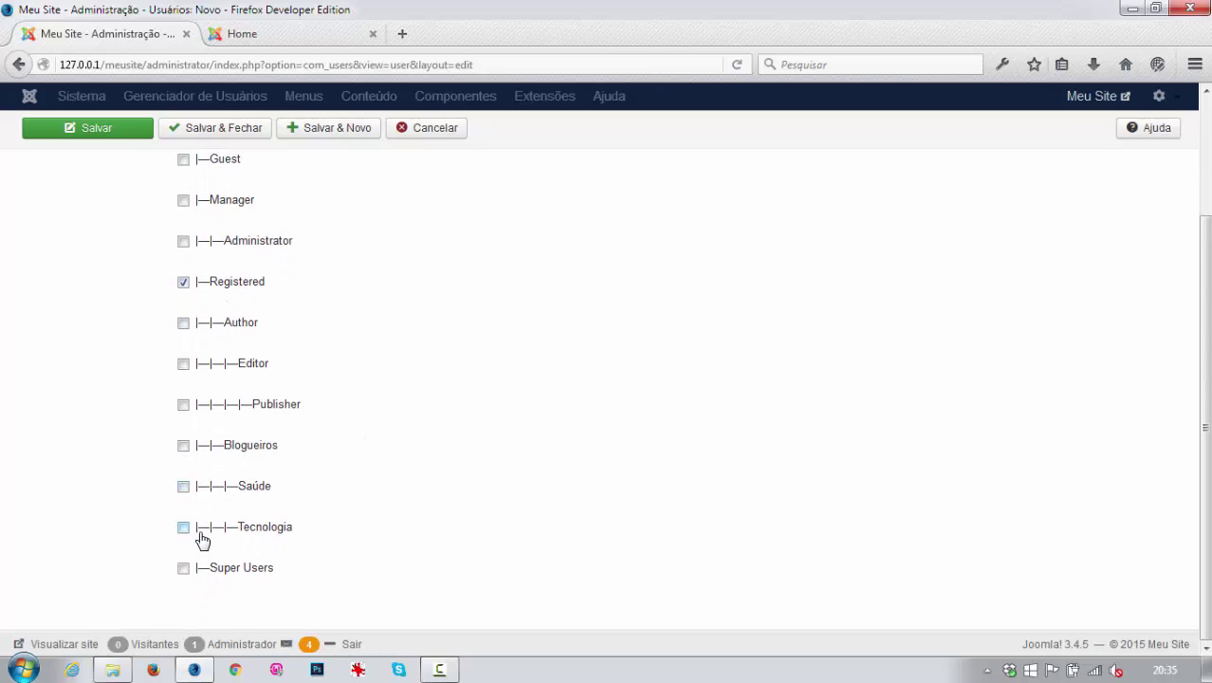
{"action": "left_click", "coordinate": [183, 528]}
{"action": "scroll", "coordinate": [313, 512], "scroll_direction": "up", "scroll_amount": 3}
{"action": "scroll", "coordinate": [234, 564], "scroll_direction": "down", "scroll_amount": 3}
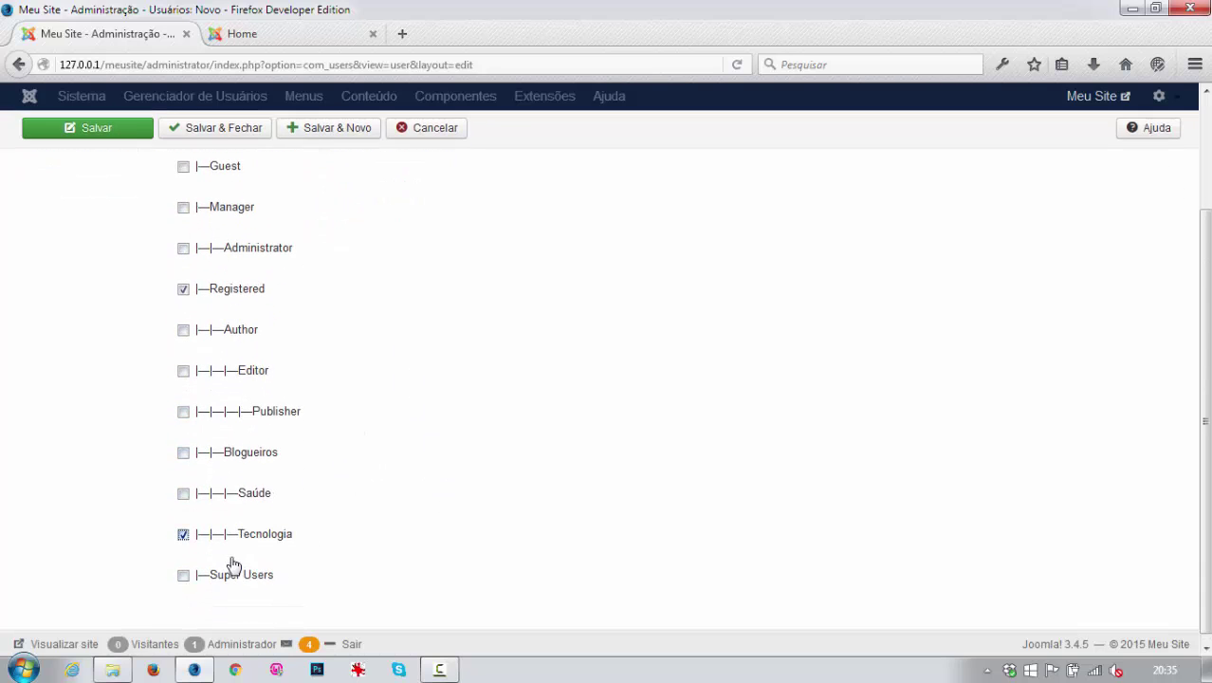
{"action": "scroll", "coordinate": [106, 290], "scroll_direction": "up", "scroll_amount": 1}
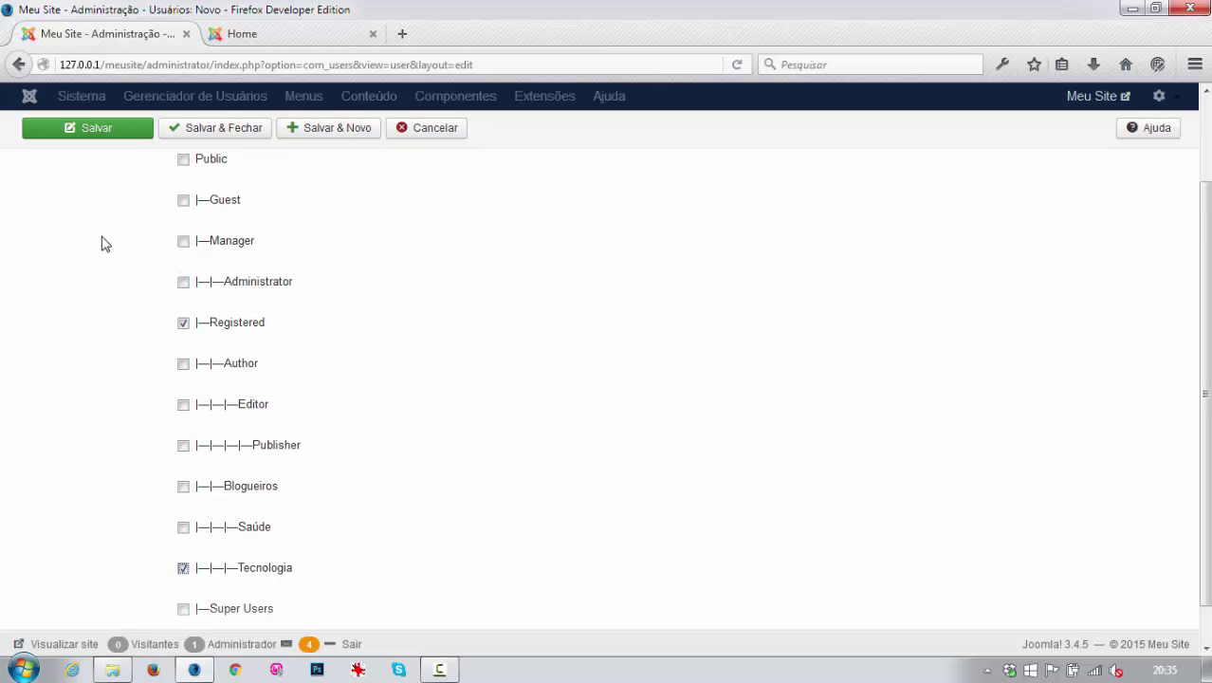
{"action": "scroll", "coordinate": [106, 244], "scroll_direction": "up", "scroll_amount": 3}
{"action": "left_click", "coordinate": [84, 216]}
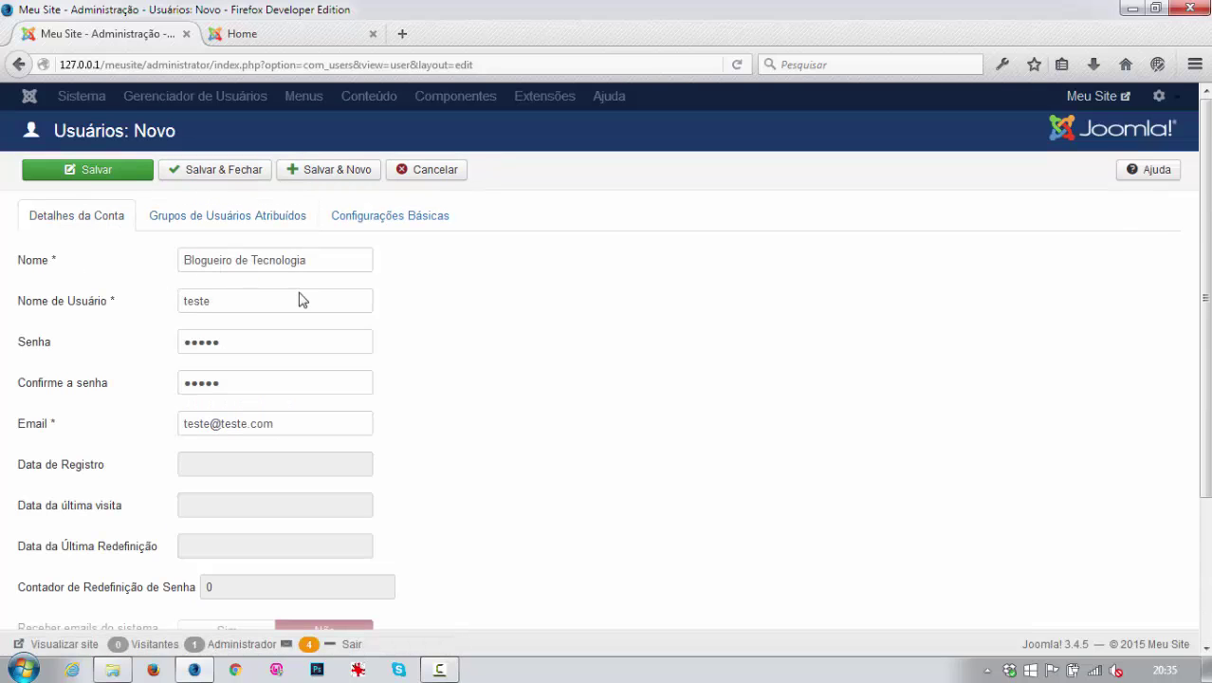
{"action": "left_click", "coordinate": [334, 173]}
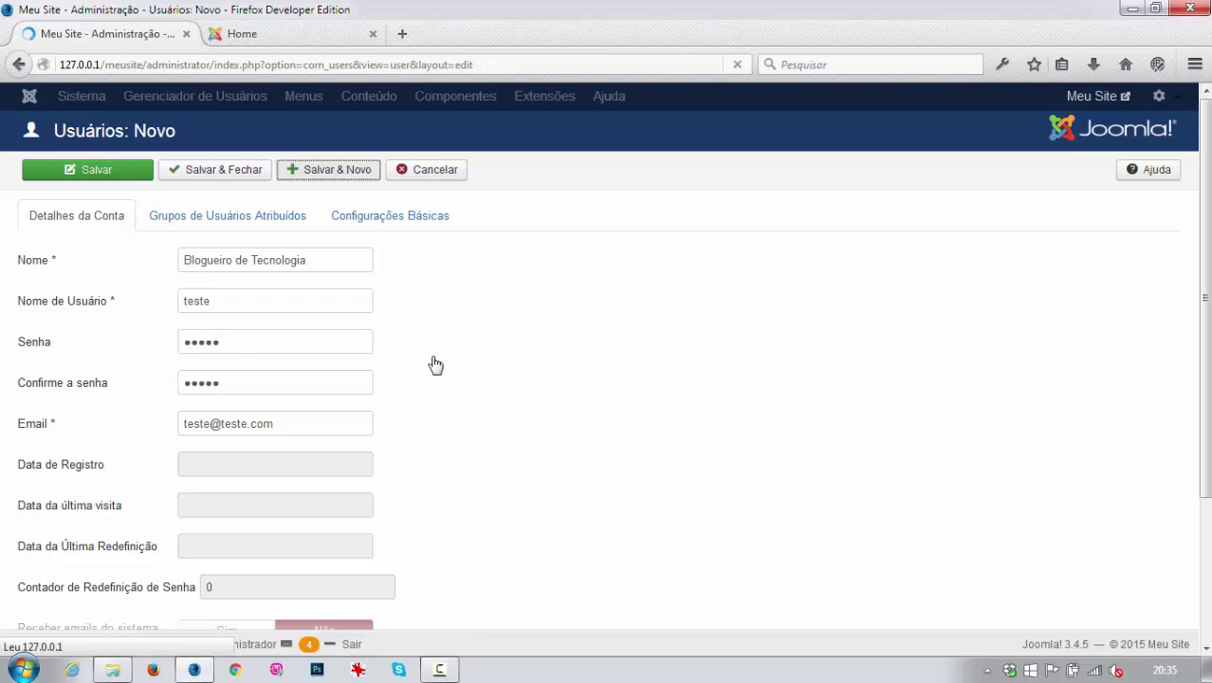
Enter the full name Blogueiro Saúde, its username and an initial password.
{"action": "left_click", "coordinate": [198, 398]}
{"action": "type", "text": "B"}
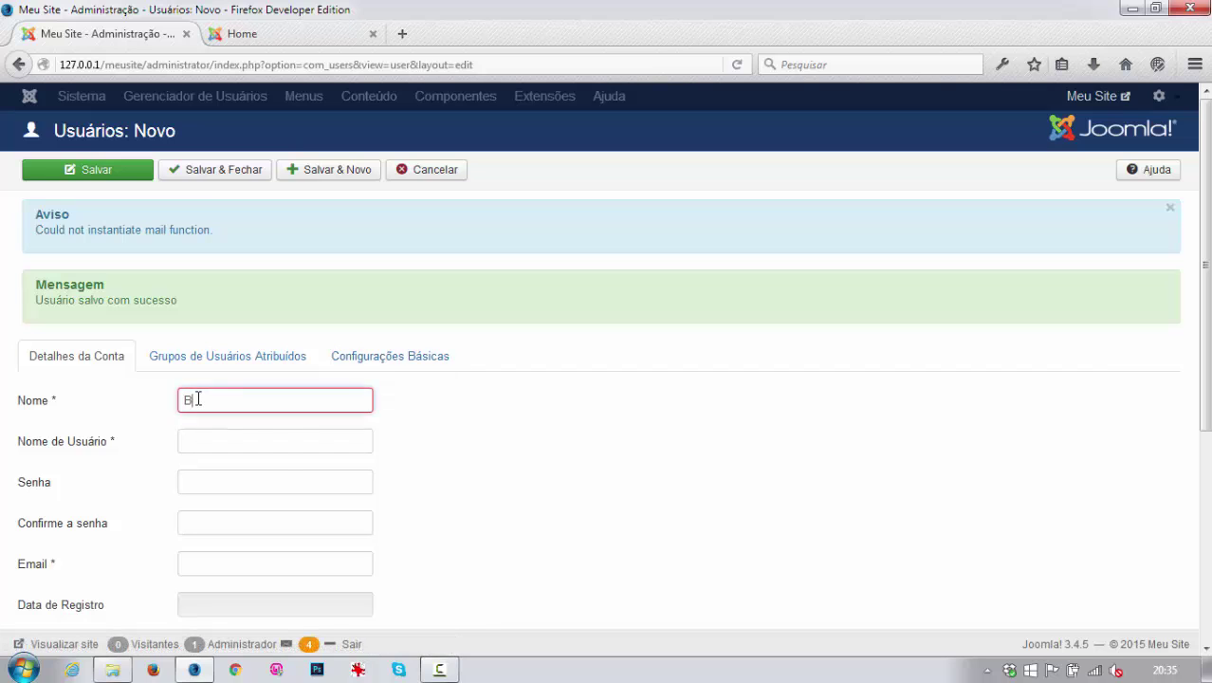
{"action": "type", "text": "logueiro"}
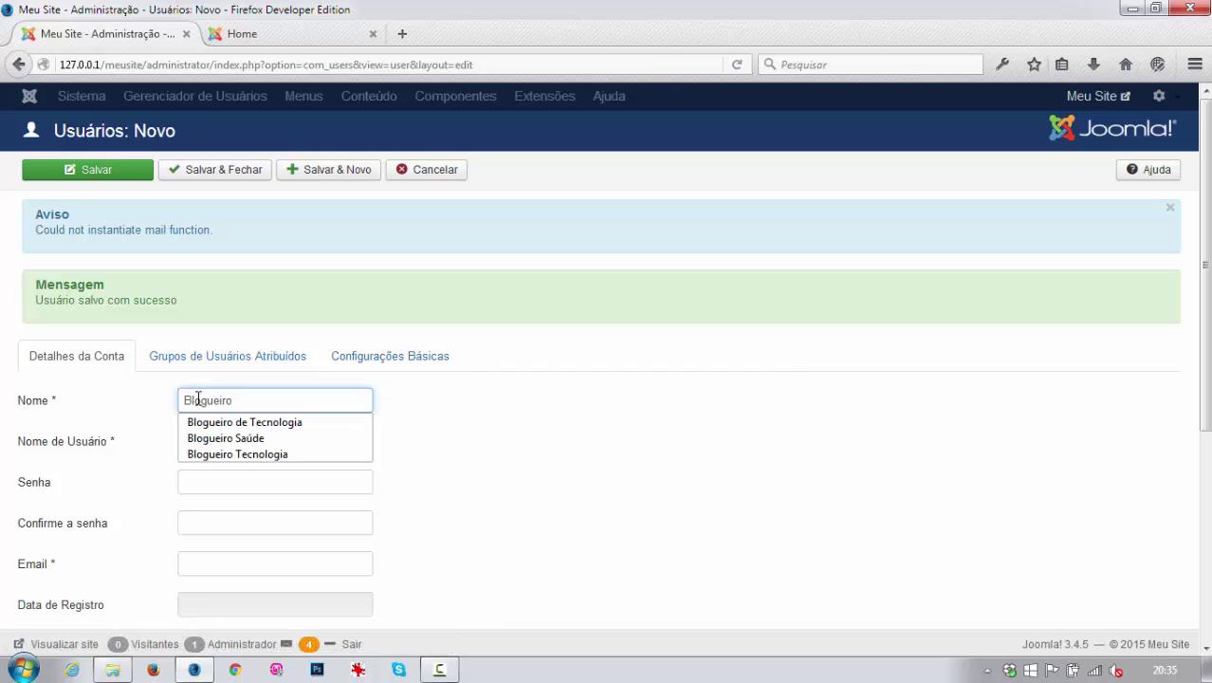
{"action": "type", "text": " Saúde"}
{"action": "key", "text": "Tab"}
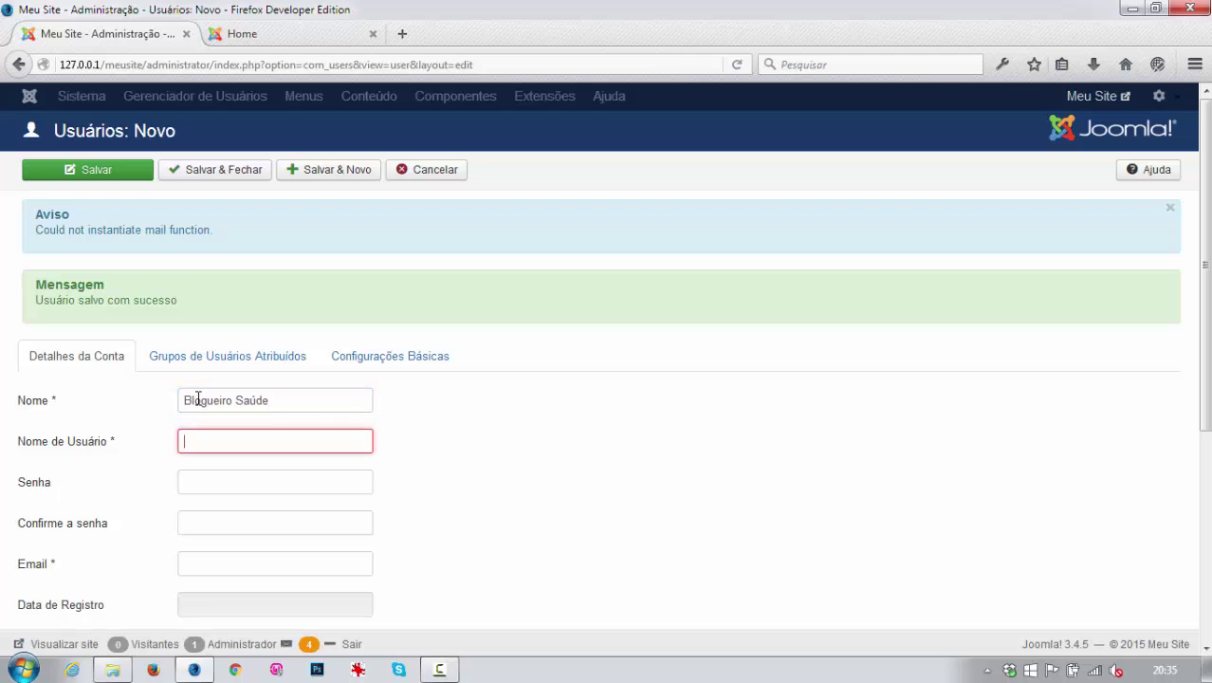
{"action": "type", "text": "teste2"}
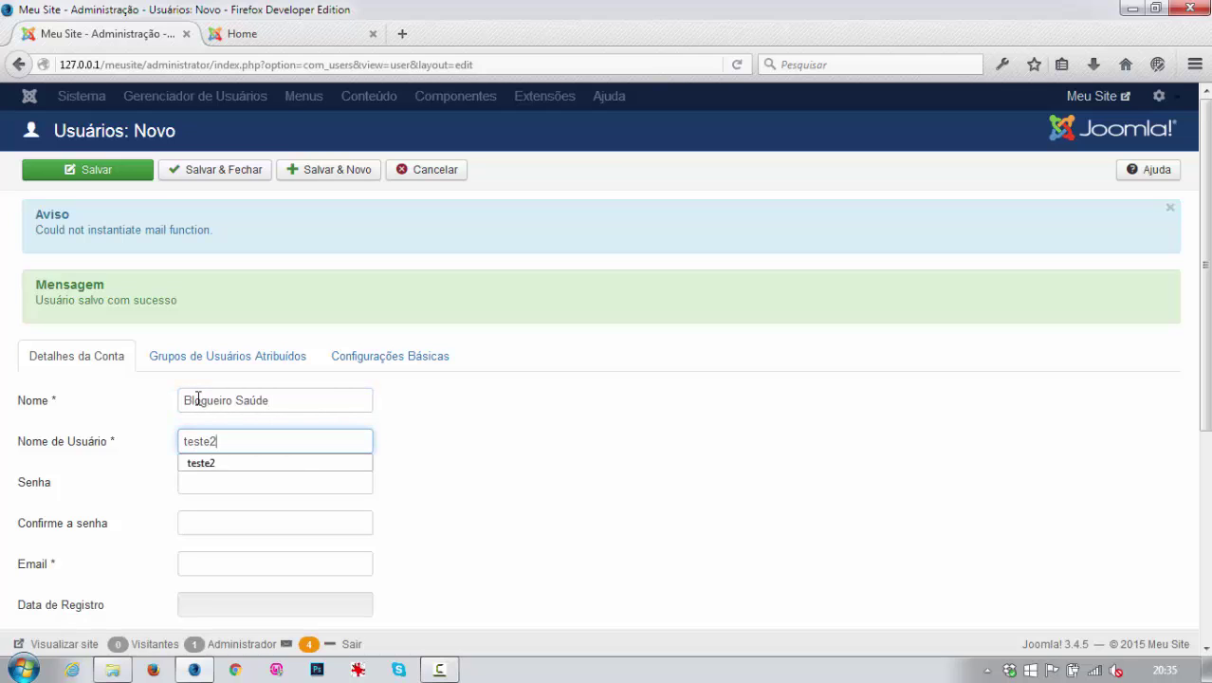
{"action": "key", "text": "Tab"}
{"action": "type", "text": "1"}
{"action": "key", "text": "Tab"}
{"action": "type", "text": "12"}
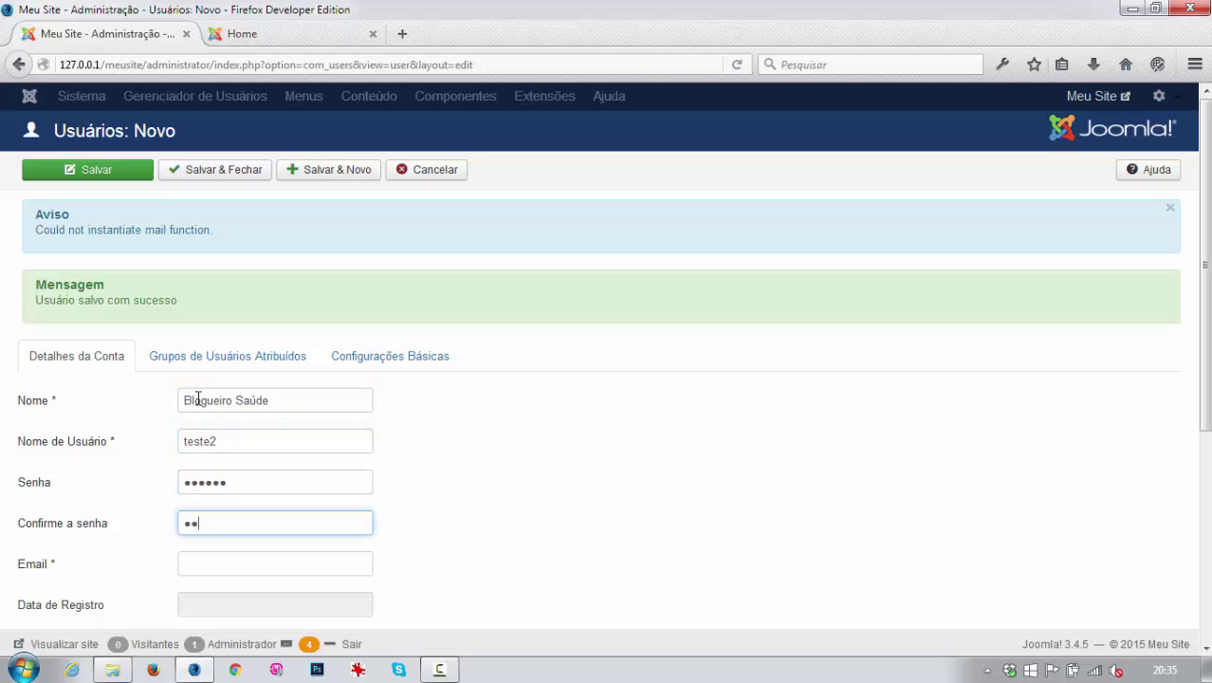
{"action": "type", "text": "3456"}
{"action": "key", "text": "Tab"}
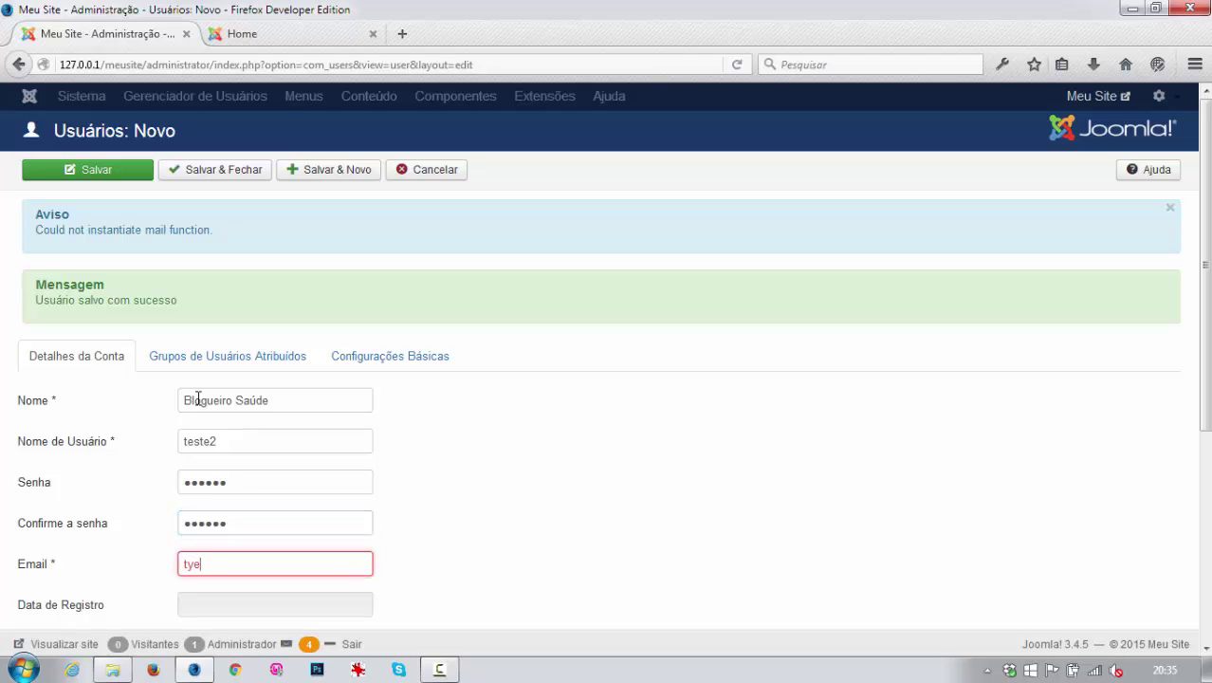
Retype the password and its confirmation, then enter the user's e-mail address.
{"action": "left_click", "coordinate": [56, 471]}
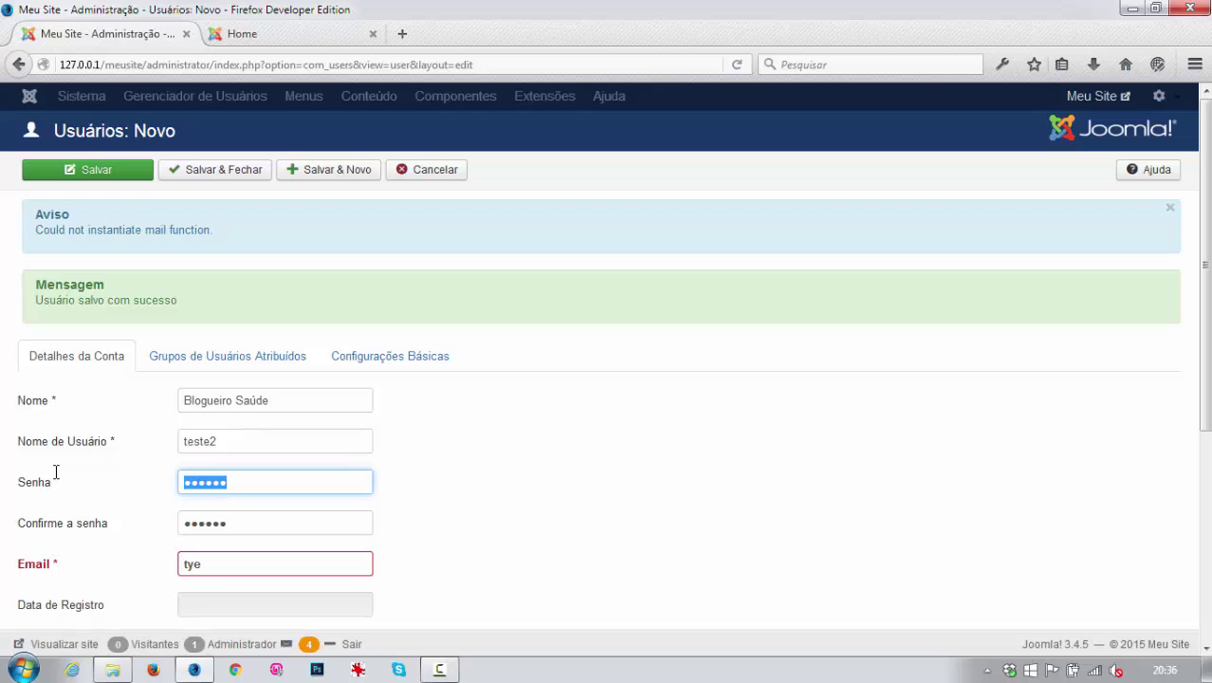
{"action": "type", "text": "12345"}
{"action": "key", "text": "Tab"}
{"action": "type", "text": "123"}
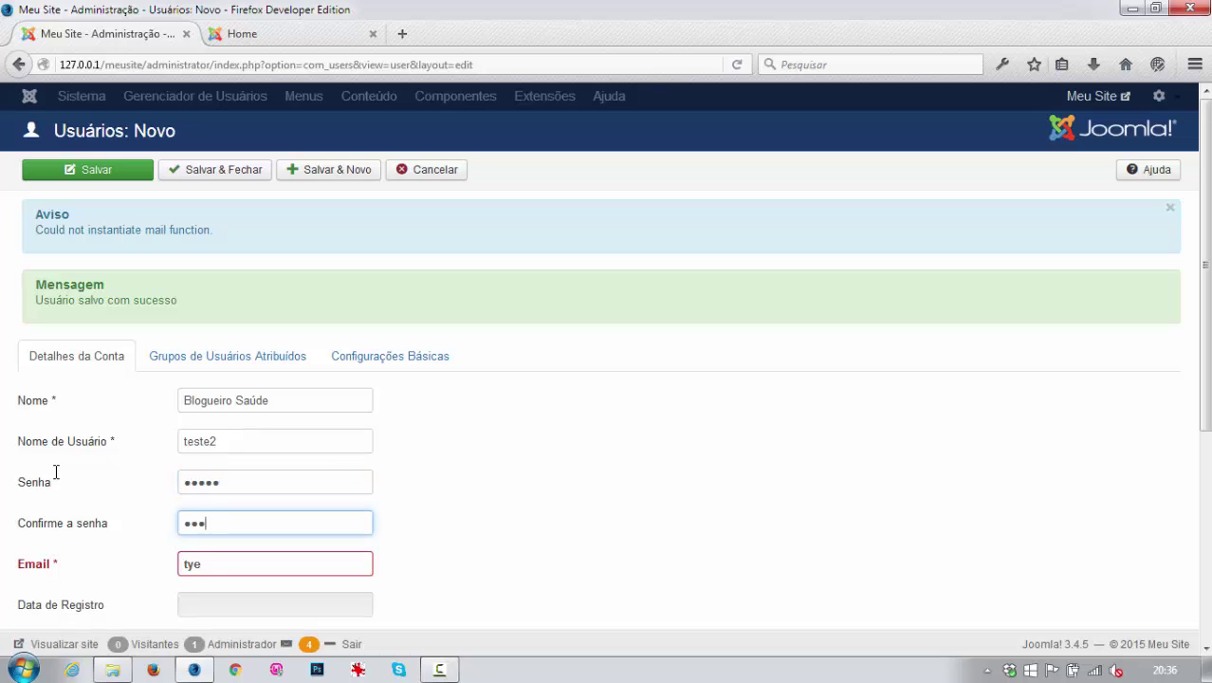
{"action": "key", "text": "Tab"}
{"action": "type", "text": "te"}
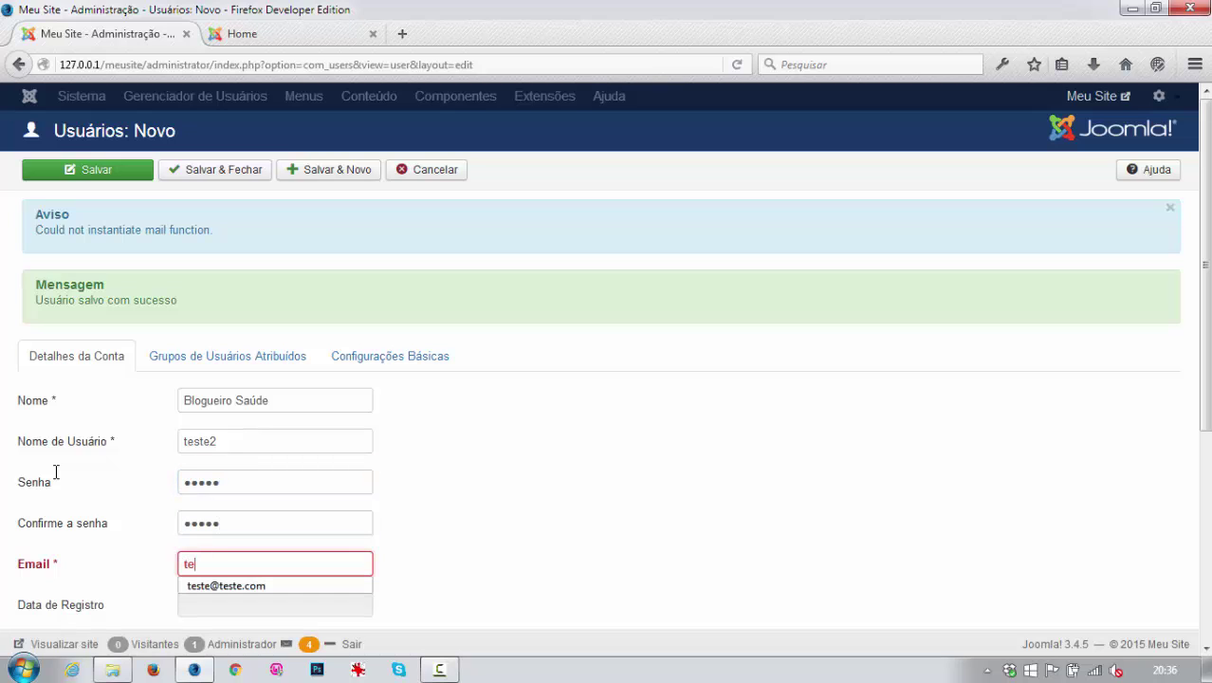
{"action": "type", "text": "ste2"}
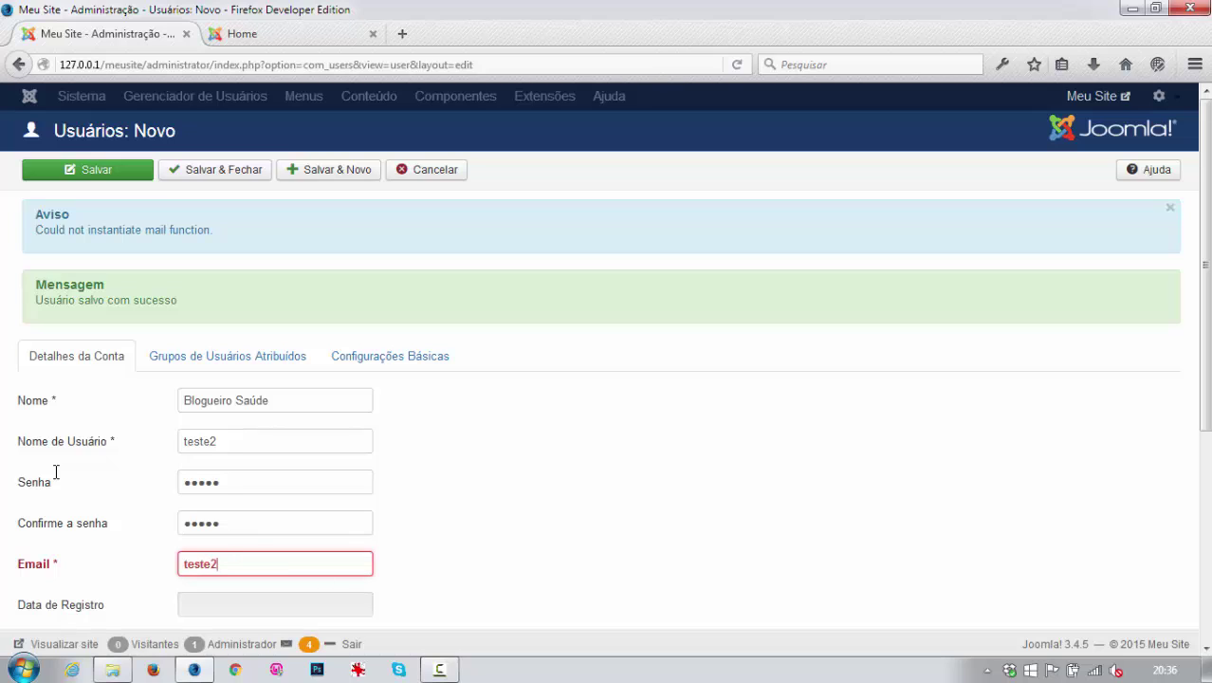
{"action": "type", "text": "@teste2"}
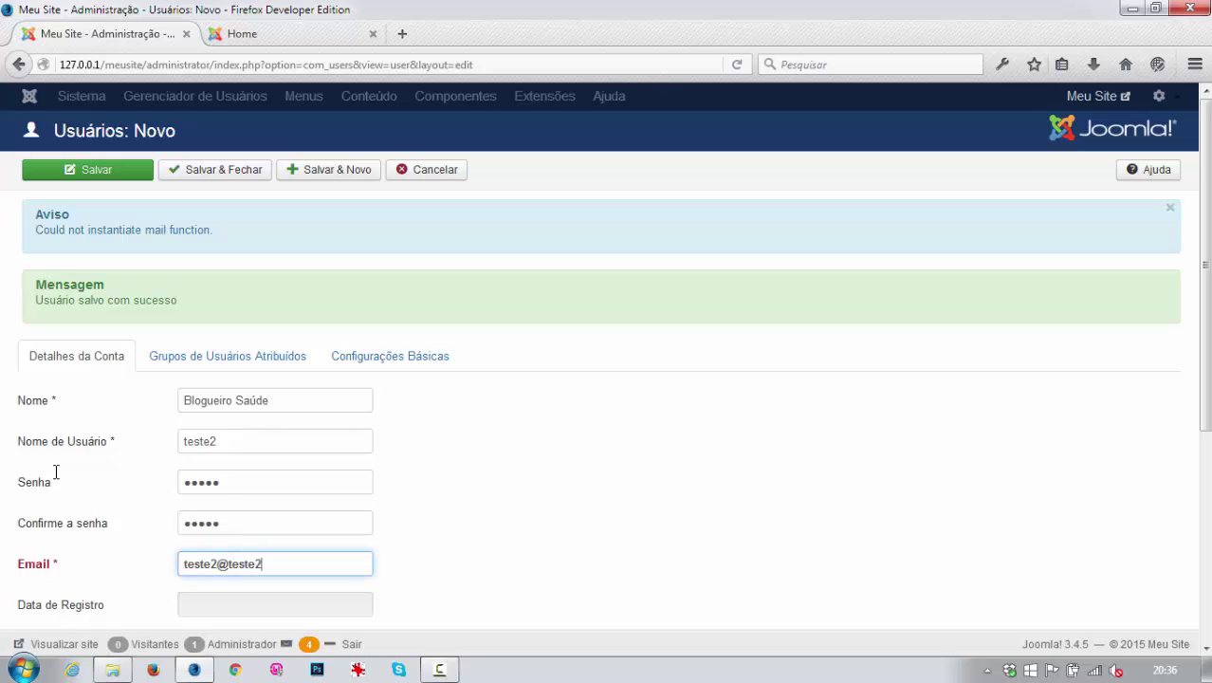
{"action": "type", "text": ".c"}
{"action": "type", "text": "om"}
Assign the user to the Saúde group and save it with Salvar & Novo.
{"action": "scroll", "coordinate": [471, 495], "scroll_direction": "down", "scroll_amount": 4}
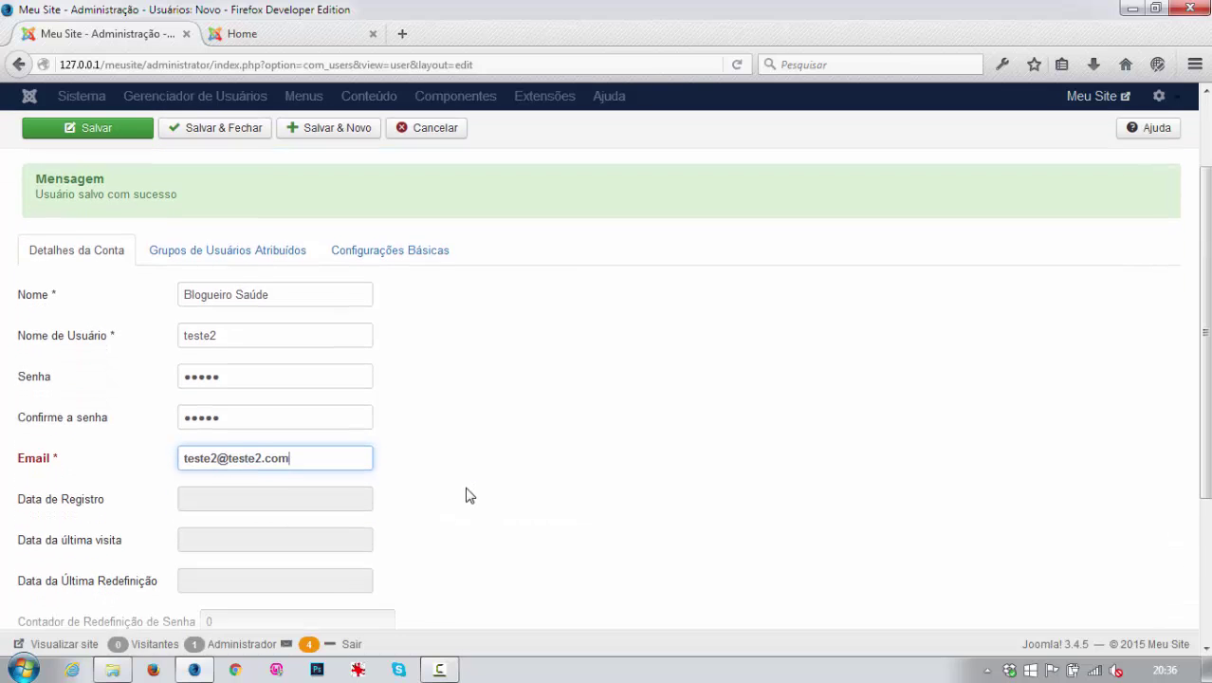
{"action": "key", "text": "Return"}
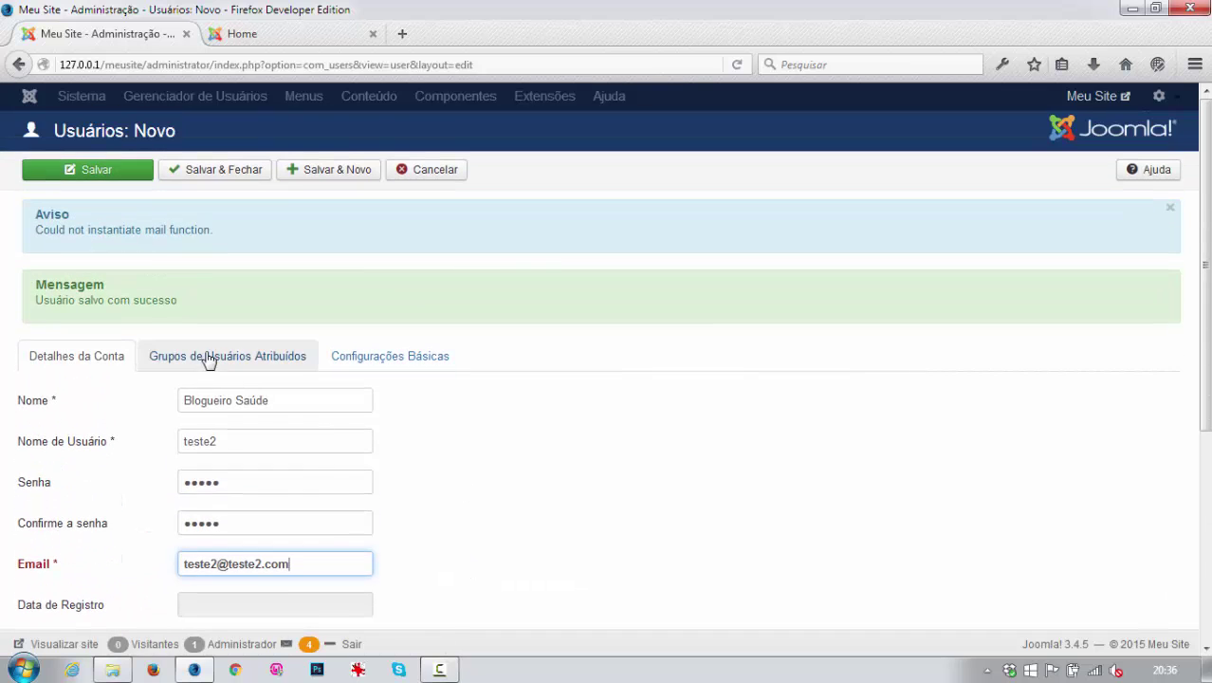
{"action": "left_click", "coordinate": [209, 356]}
{"action": "scroll", "coordinate": [407, 498], "scroll_direction": "down", "scroll_amount": 5}
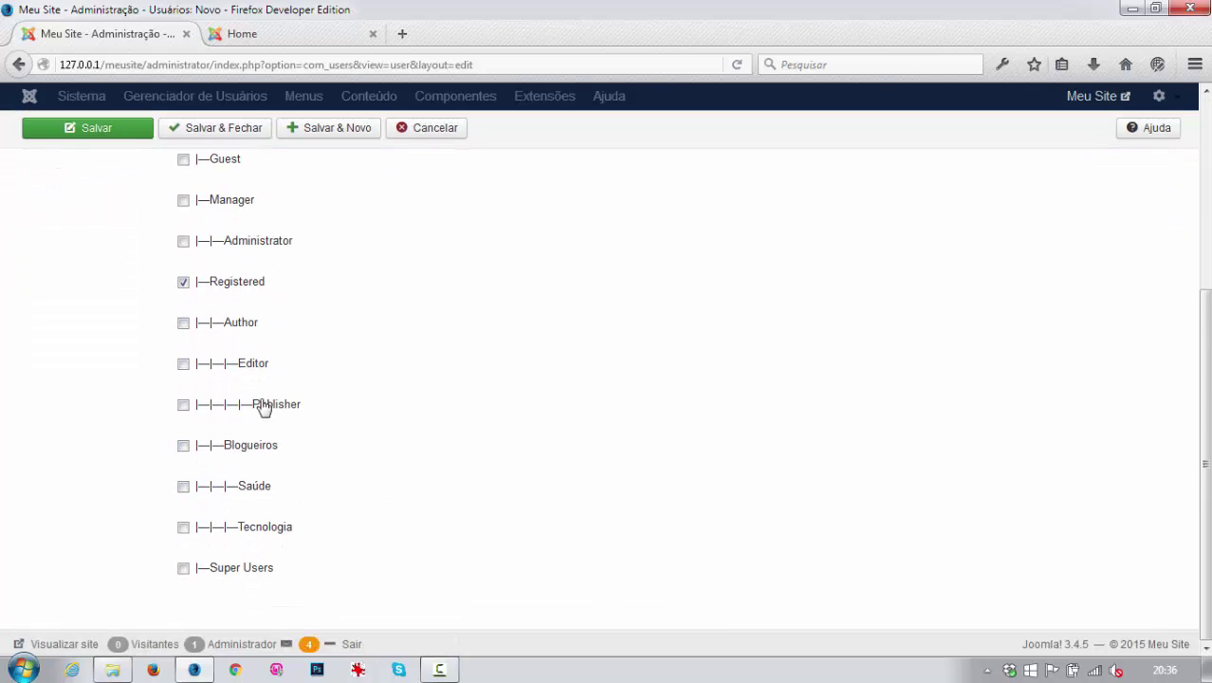
{"action": "left_click", "coordinate": [183, 487]}
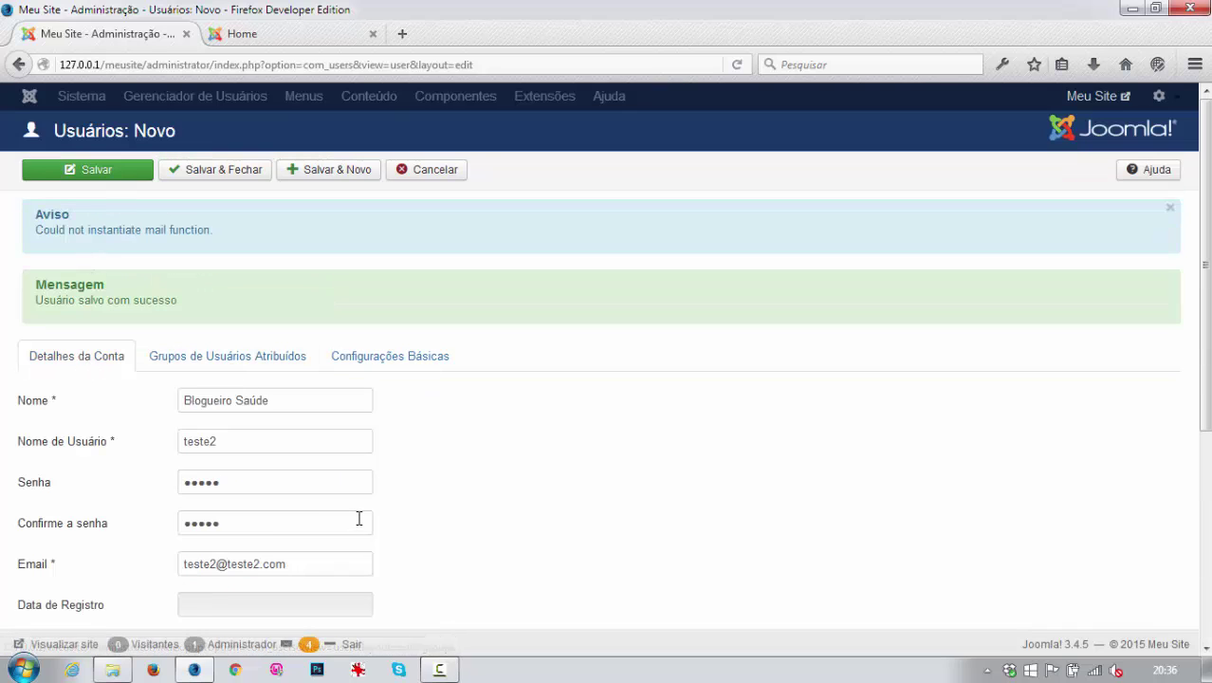
{"action": "left_click", "coordinate": [343, 176]}
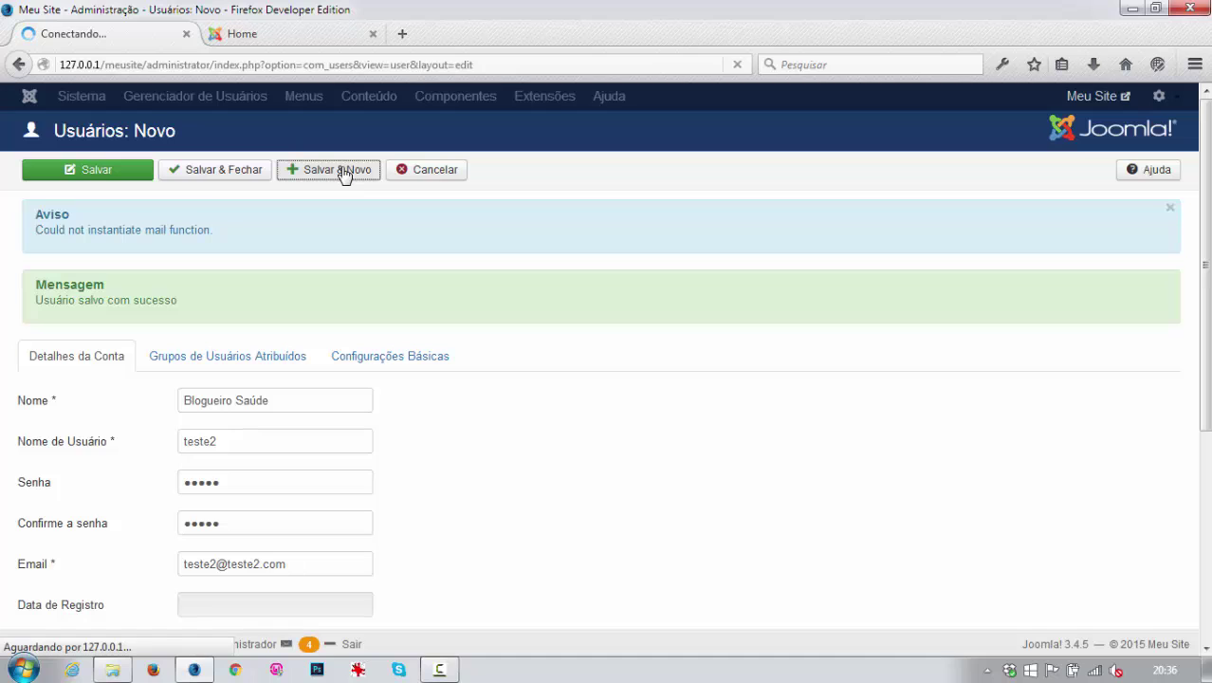
Enter the name Blogueiro Geral, its username, password, confirmation and e-mail address.
{"action": "left_click", "coordinate": [232, 399]}
{"action": "type", "text": "Blo"}
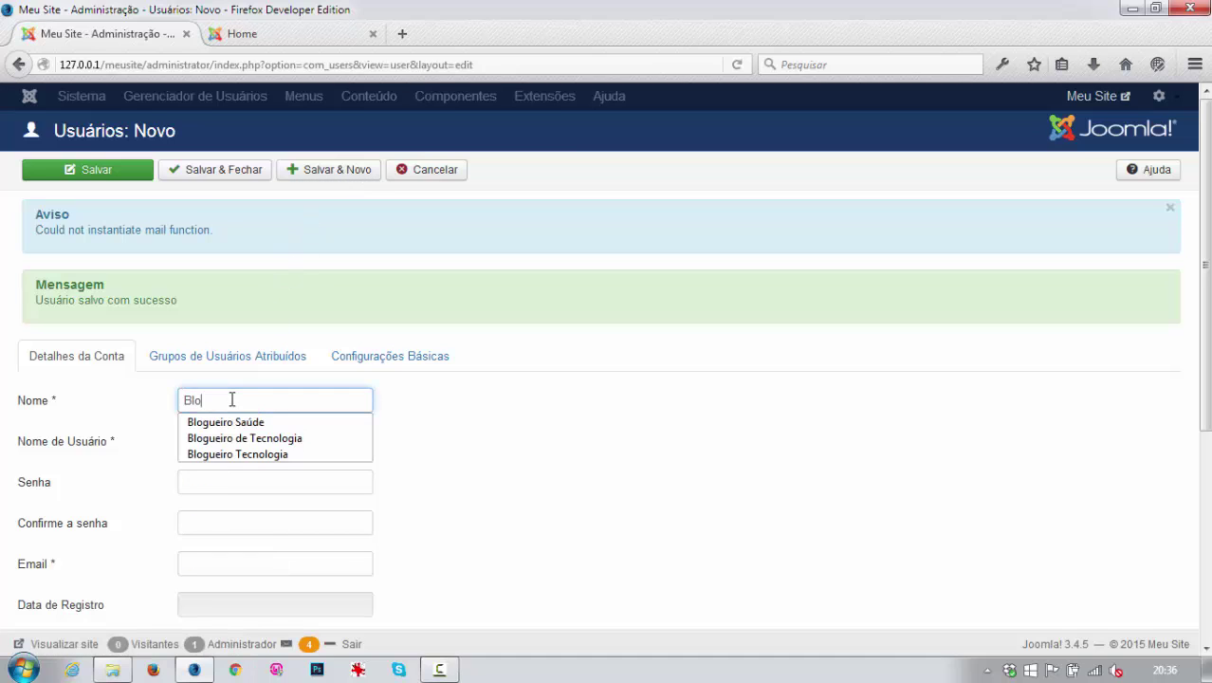
{"action": "type", "text": "gueiro Geral"}
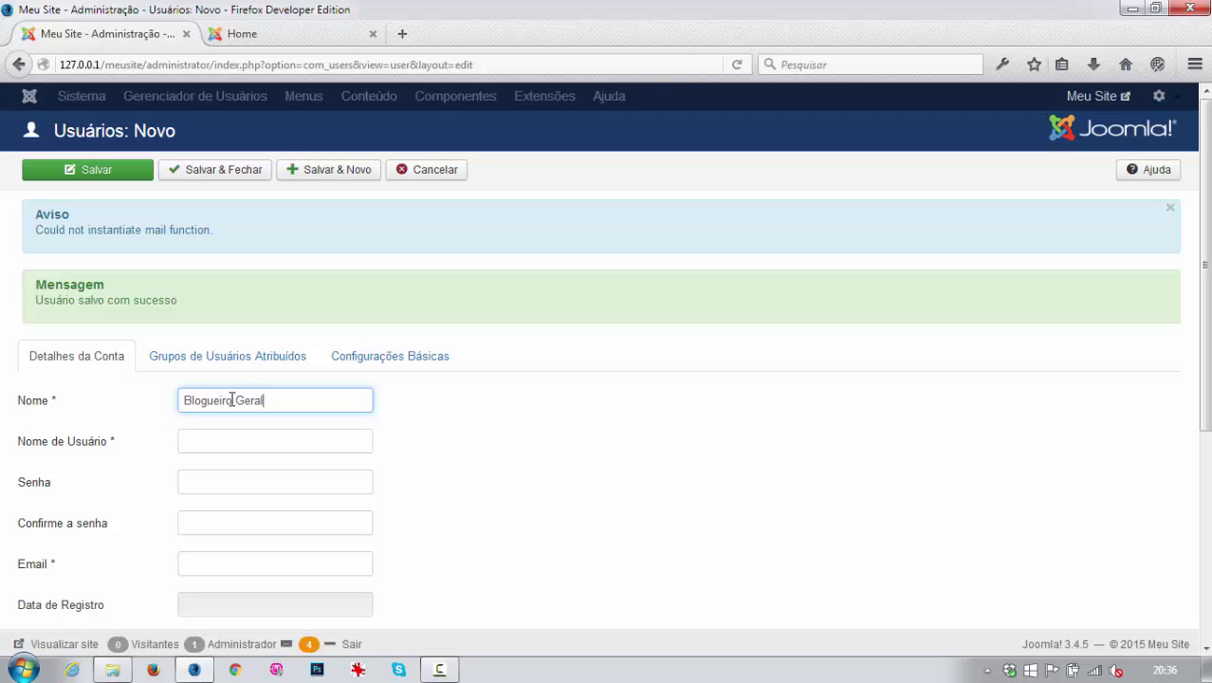
{"action": "left_click", "coordinate": [278, 443]}
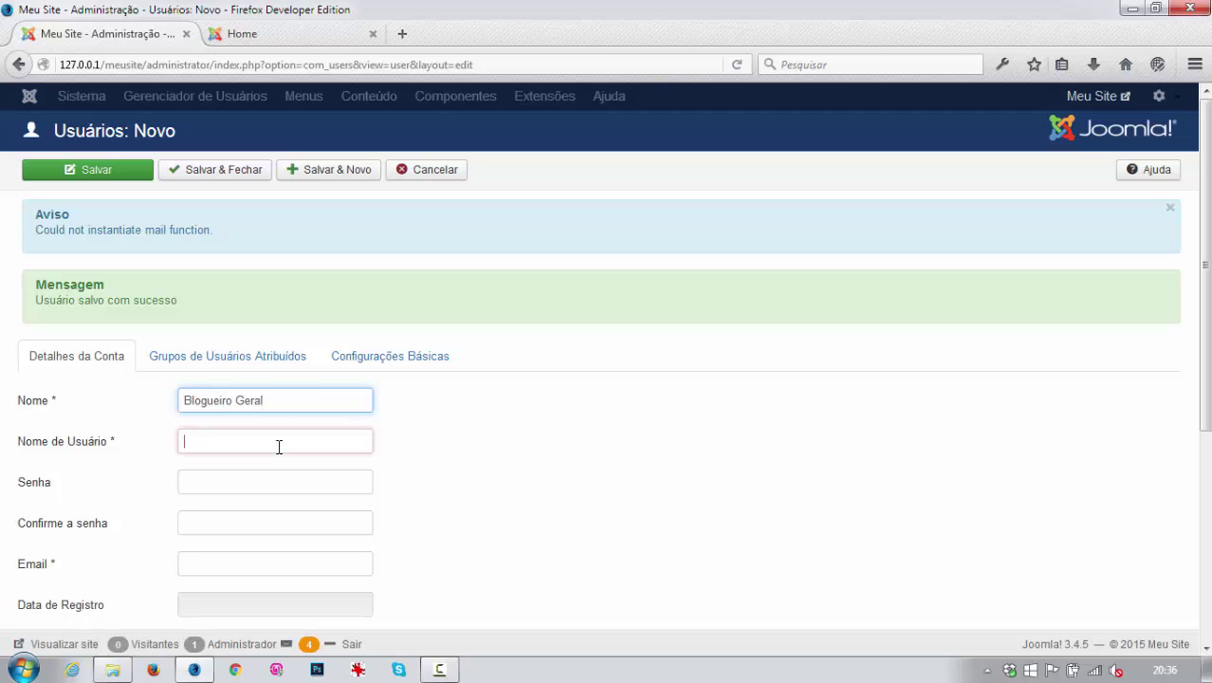
{"action": "type", "text": "teste3"}
{"action": "key", "text": "Tab"}
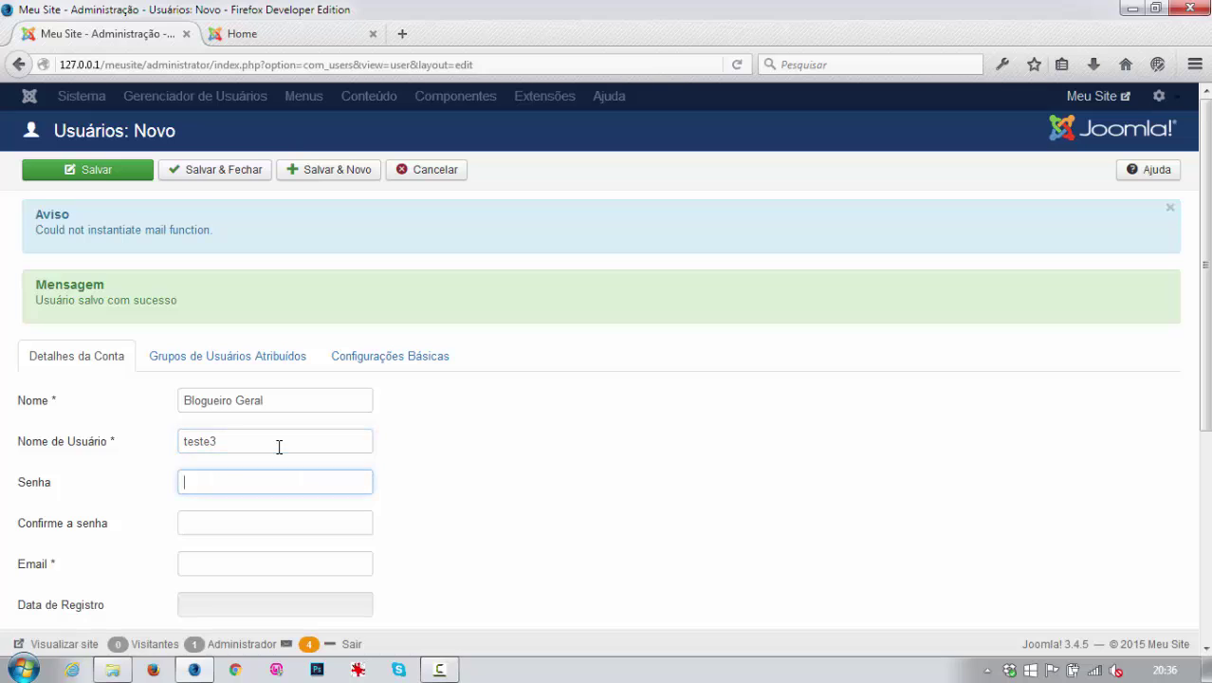
{"action": "type", "text": "••••••"}
{"action": "key", "text": "Tab"}
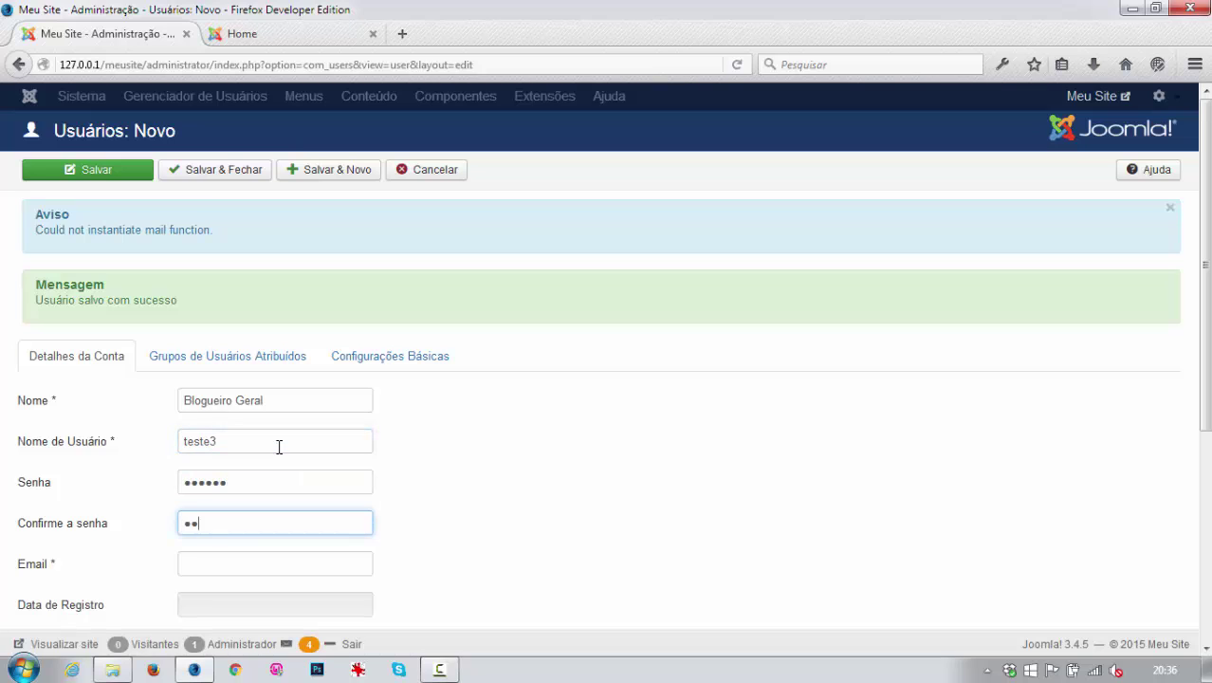
{"action": "type", "text": "••••••"}
{"action": "key", "text": "Tab"}
{"action": "type", "text": "test"}
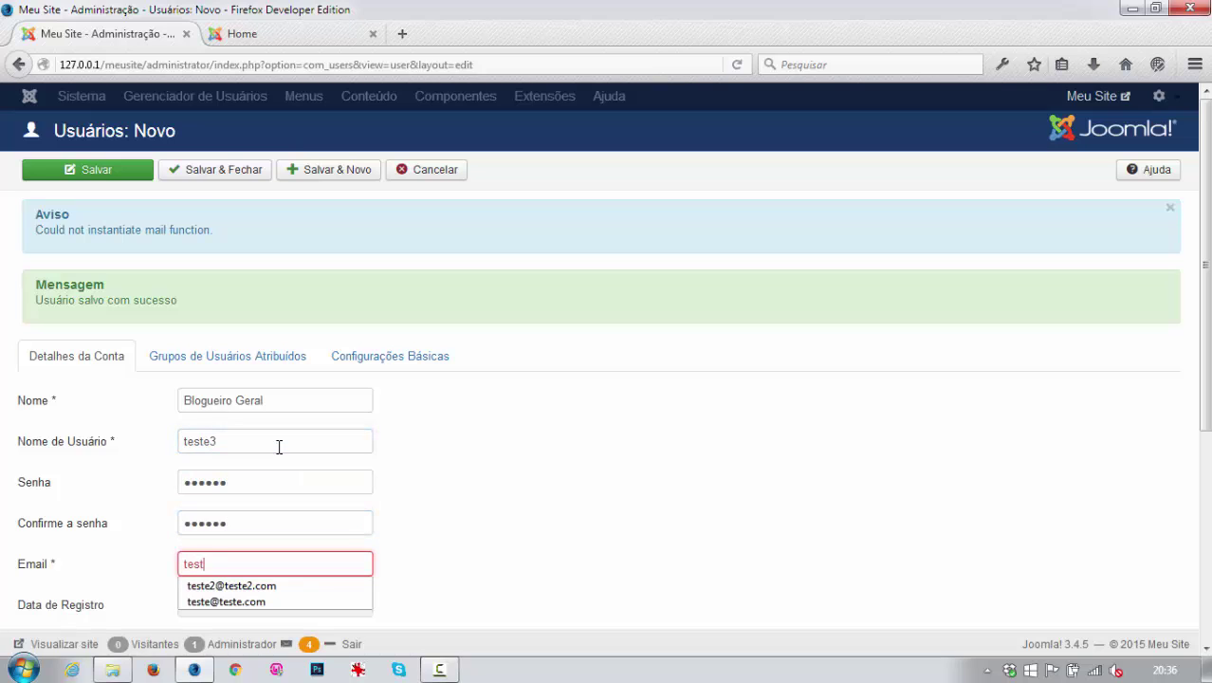
{"action": "type", "text": "e3@teste3.com"}
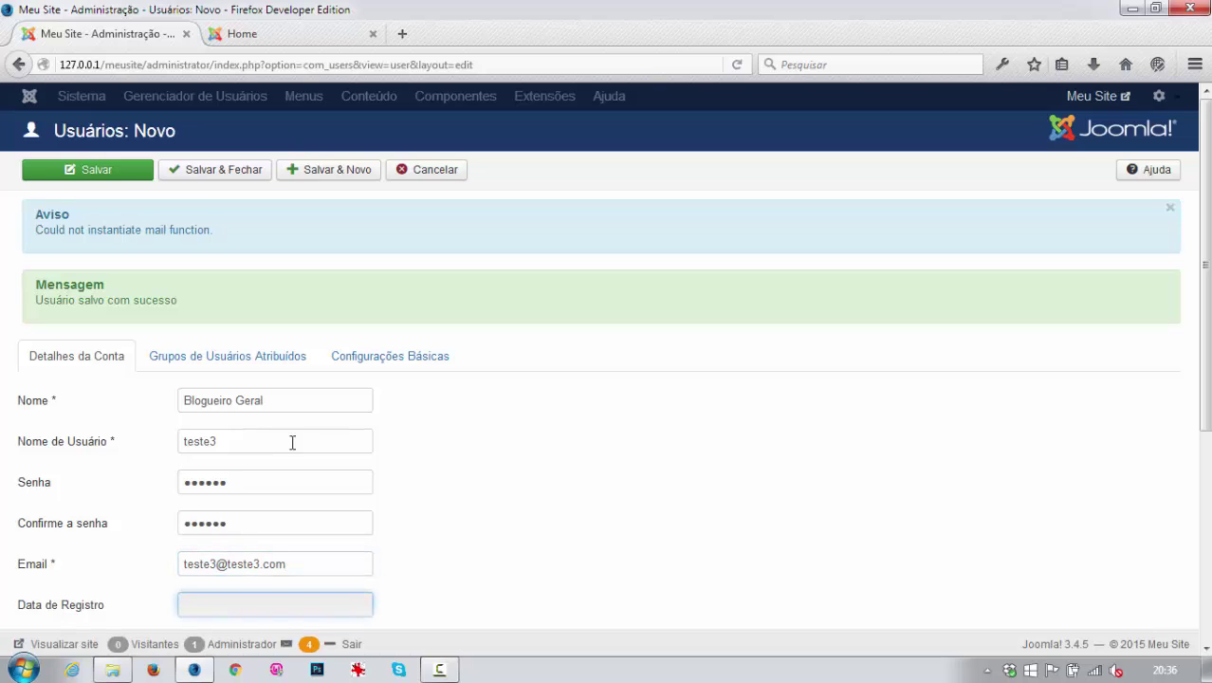
Assign Blogueiro Geral to both the Saúde and Tecnologia groups.
{"action": "left_click", "coordinate": [229, 354]}
{"action": "scroll", "coordinate": [408, 432], "scroll_direction": "down", "scroll_amount": 5}
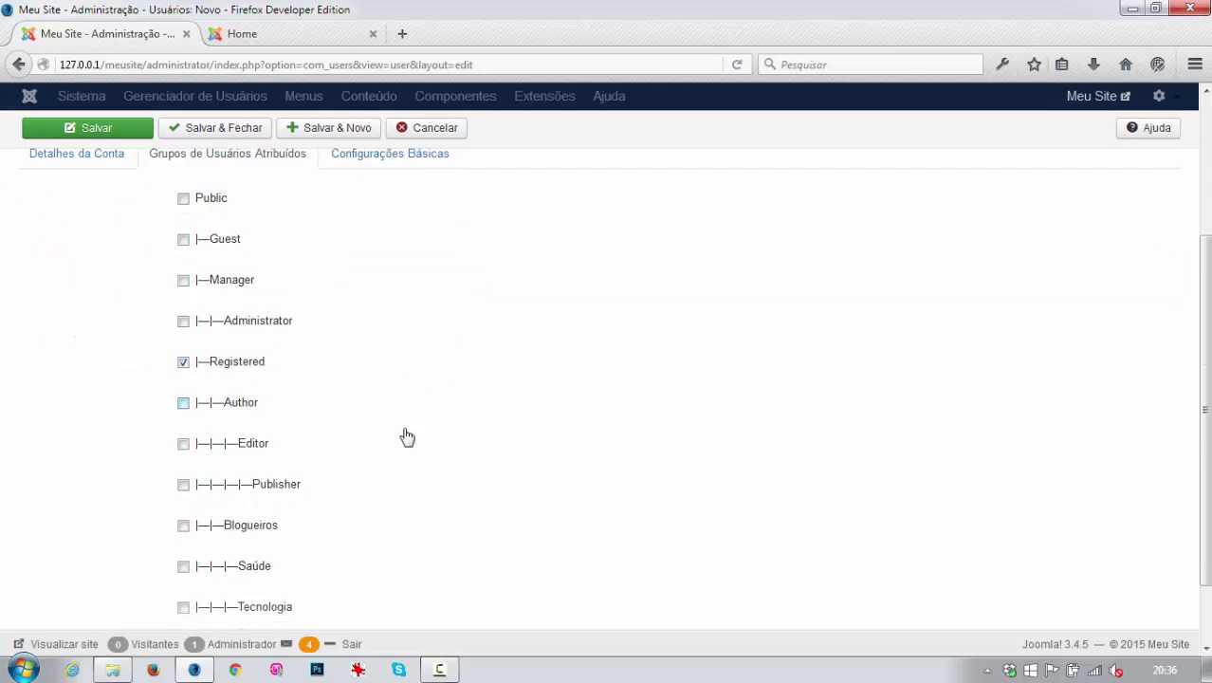
{"action": "left_click", "coordinate": [185, 487]}
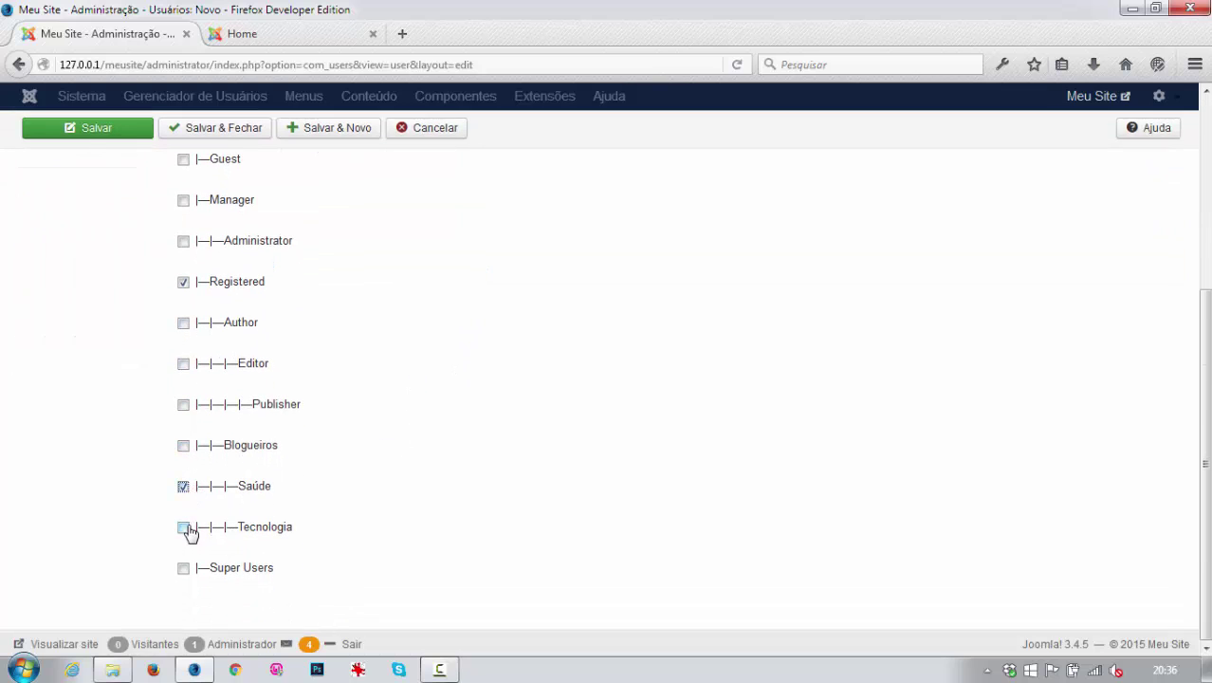
{"action": "left_click", "coordinate": [187, 530]}
{"action": "scroll", "coordinate": [346, 508], "scroll_direction": "up", "scroll_amount": 4}
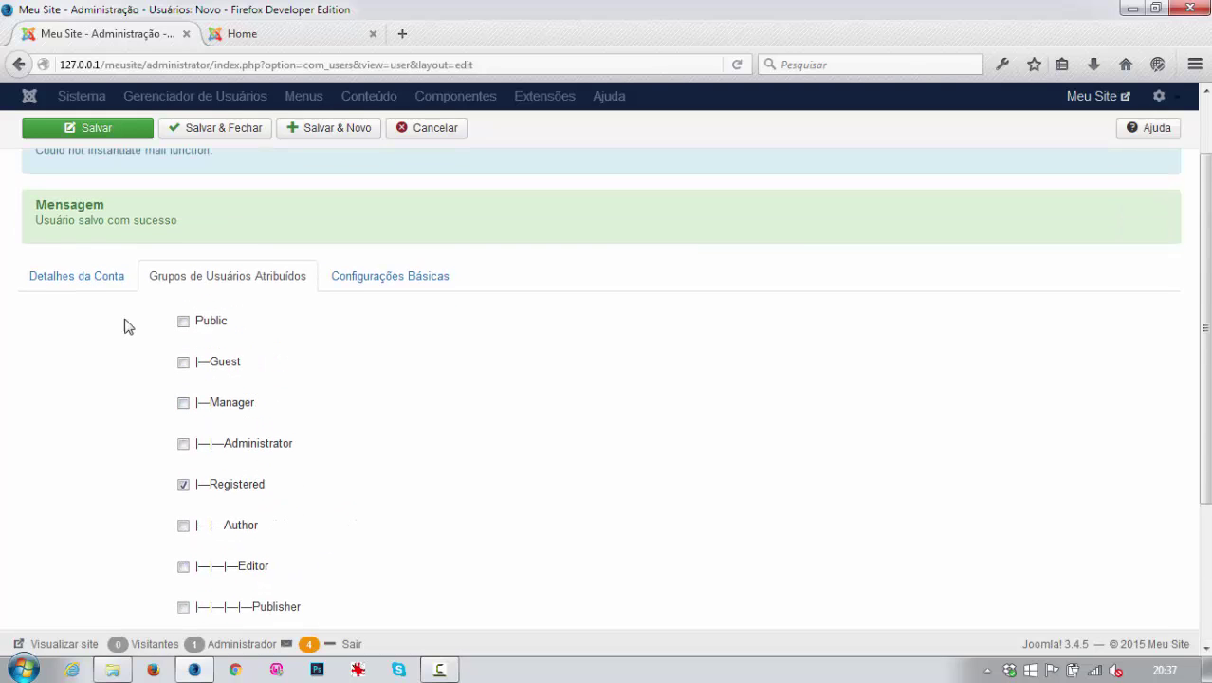
{"action": "scroll", "coordinate": [298, 512], "scroll_direction": "down", "scroll_amount": 4}
{"action": "scroll", "coordinate": [275, 522], "scroll_direction": "up", "scroll_amount": 4}
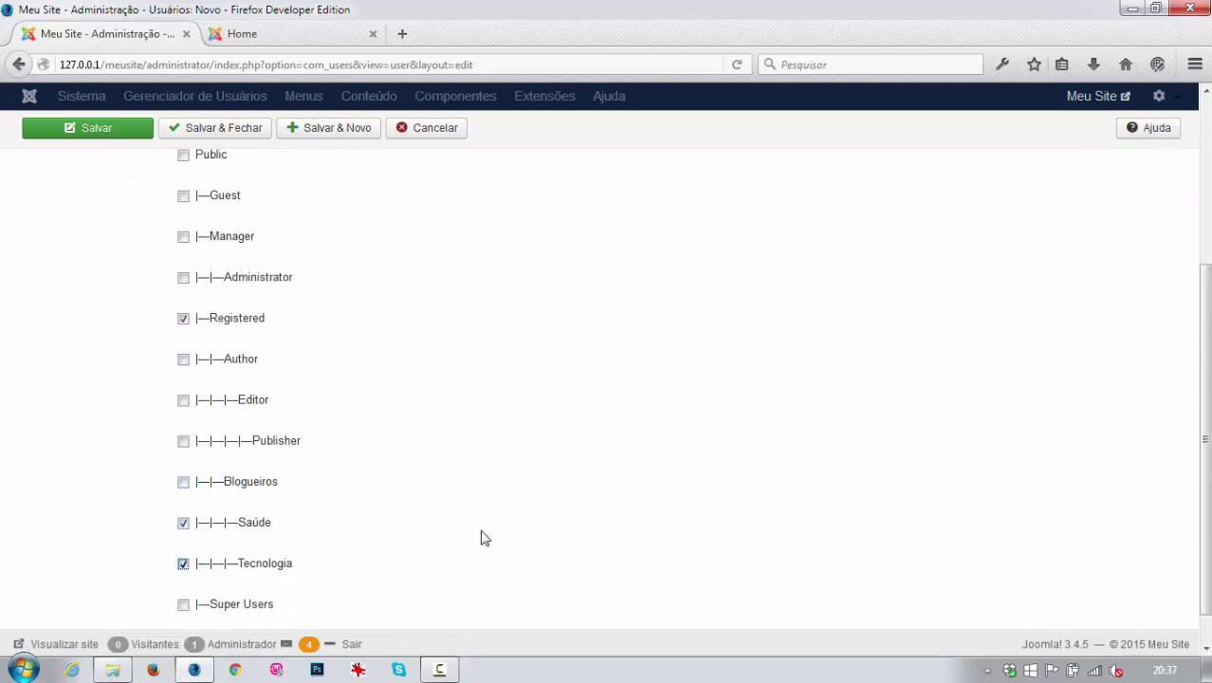
Save and close the Blogueiro Geral user, dismissing the browser's password prompt.
{"action": "left_click", "coordinate": [221, 177]}
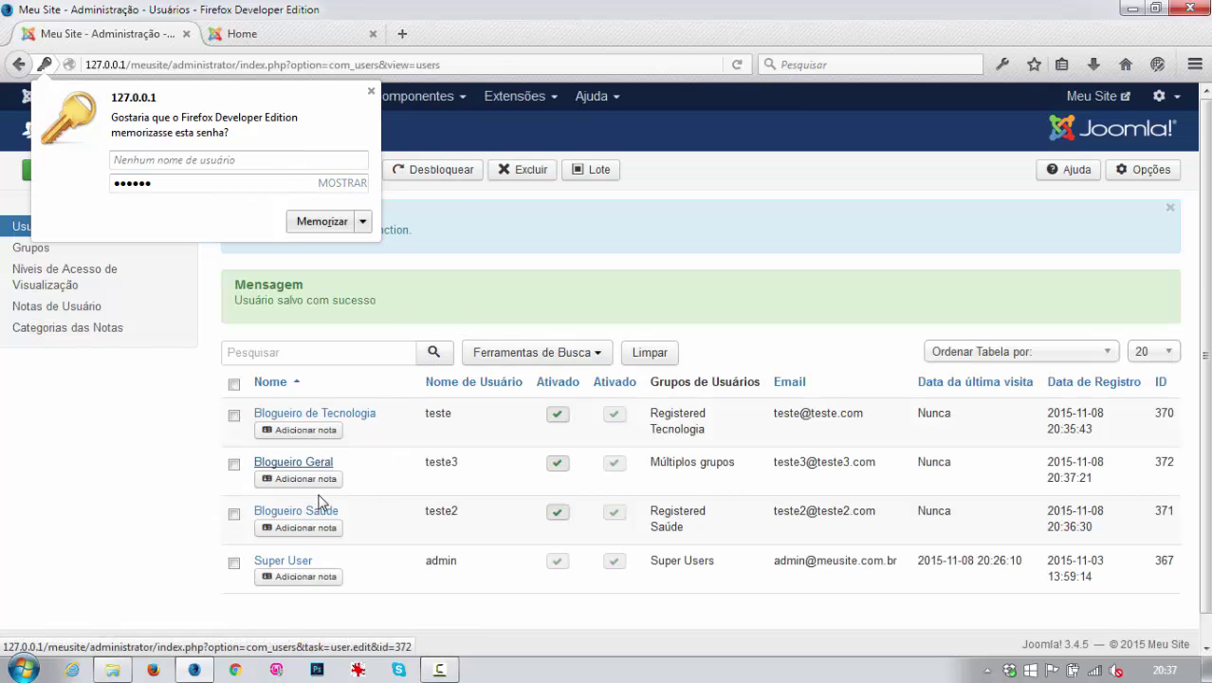
{"action": "left_click", "coordinate": [371, 92]}
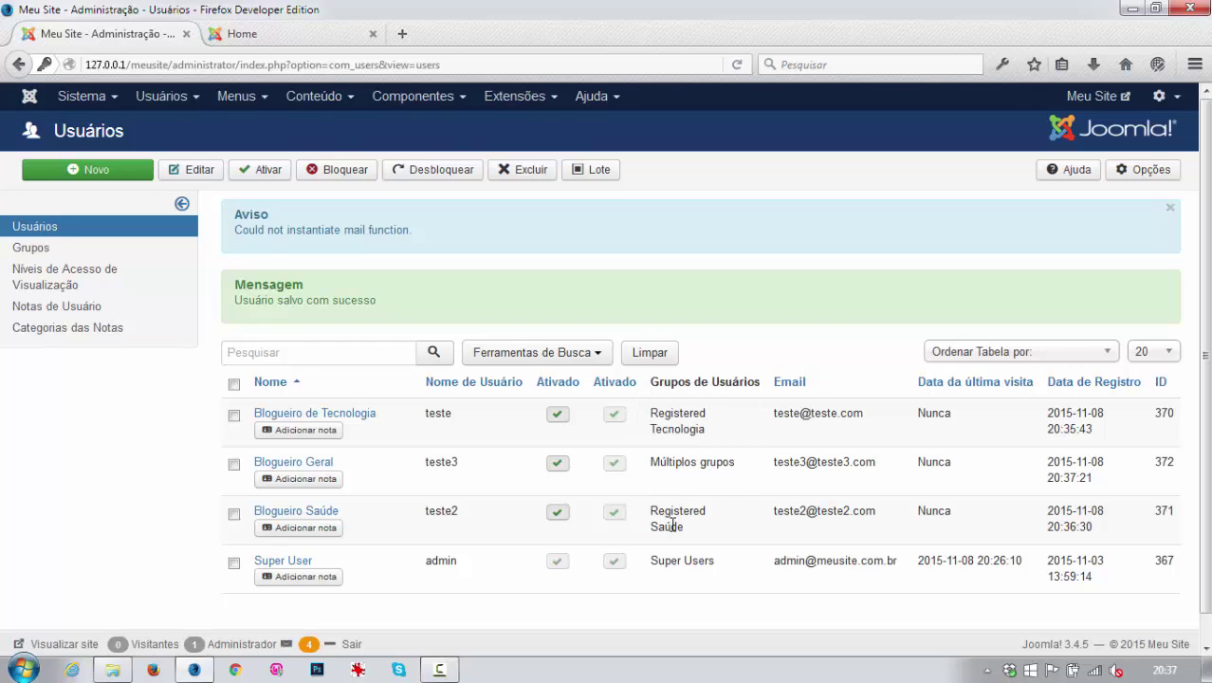
Log in on the public site as the technology blogger using the saved login.
{"action": "left_click", "coordinate": [265, 35]}
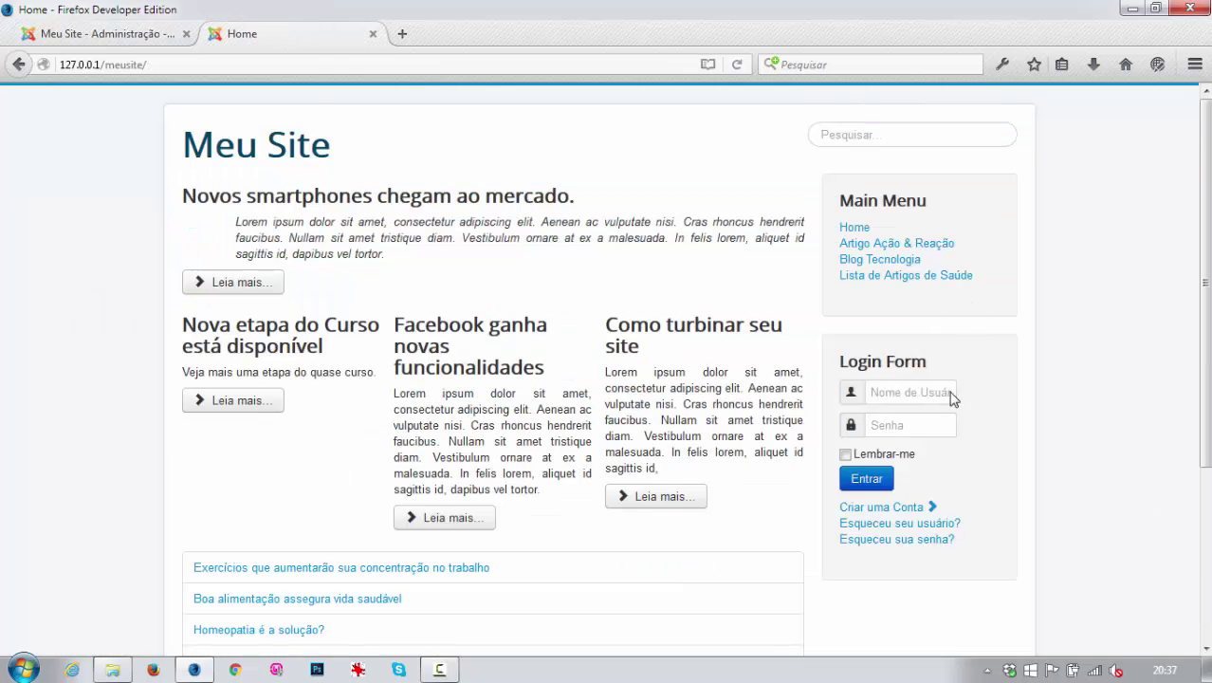
{"action": "left_click", "coordinate": [893, 393]}
{"action": "type", "text": "teste"}
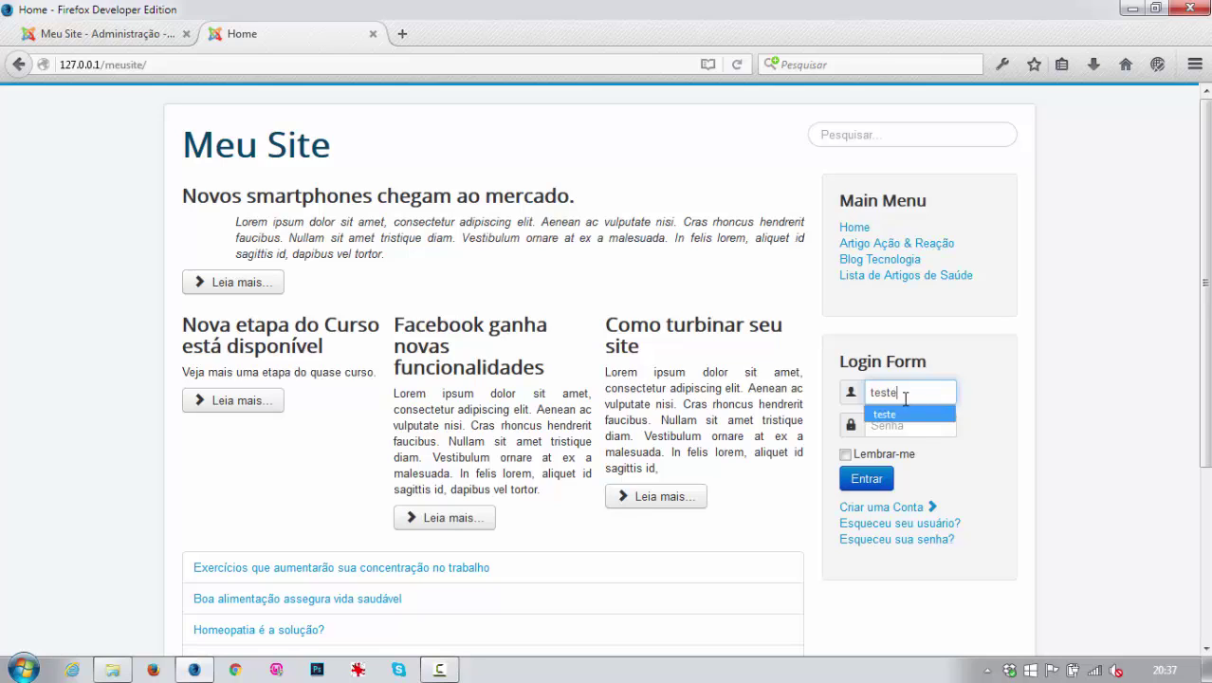
{"action": "left_click", "coordinate": [892, 415]}
{"action": "left_click", "coordinate": [870, 480]}
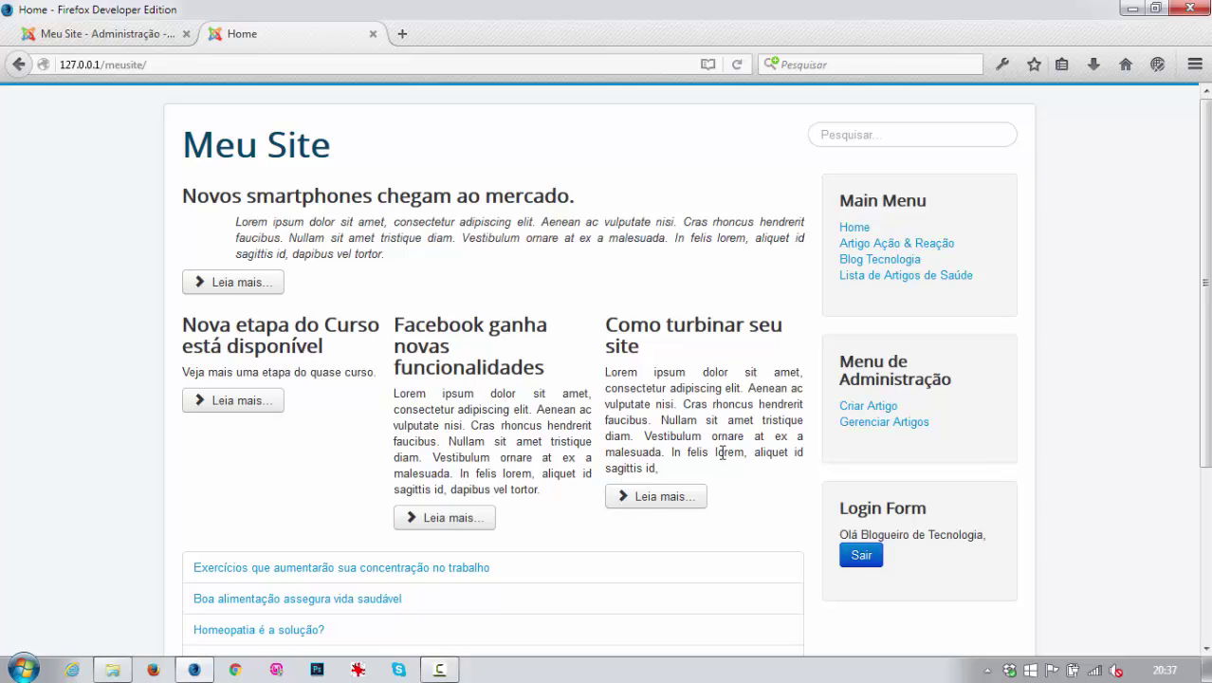
Open a new article and confirm Blog Tecnologia is the only category offered.
{"action": "left_click", "coordinate": [854, 406]}
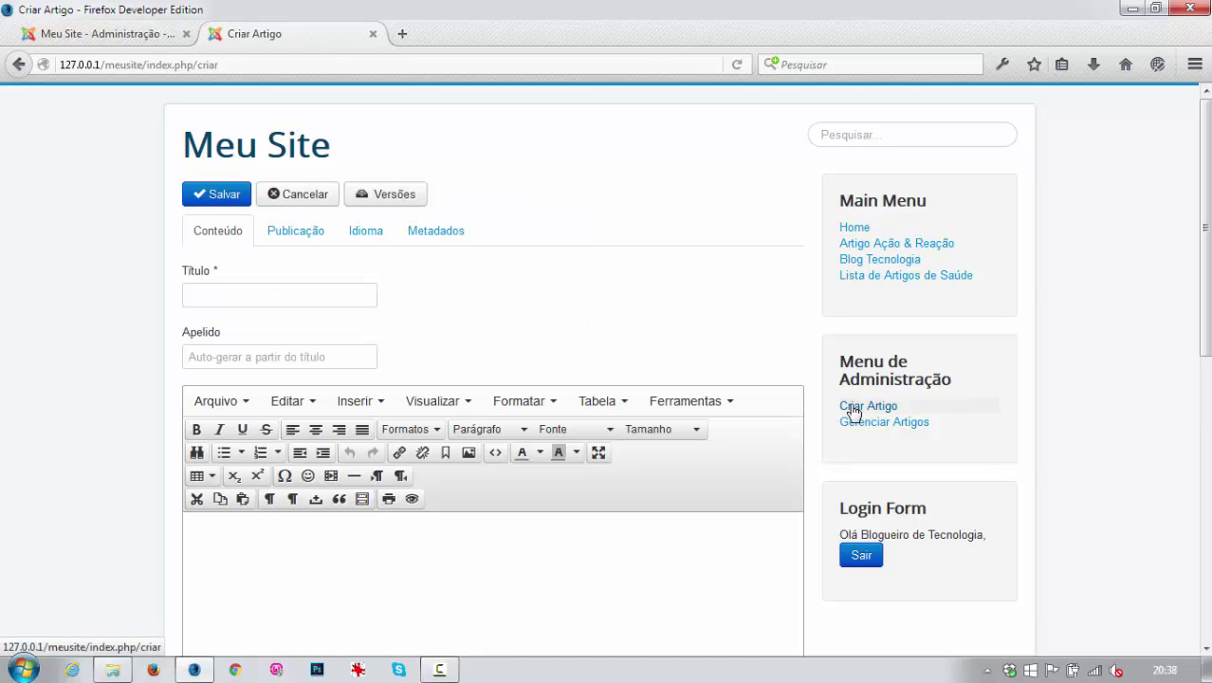
{"action": "scroll", "coordinate": [557, 485], "scroll_direction": "down", "scroll_amount": 4}
{"action": "scroll", "coordinate": [557, 485], "scroll_direction": "down", "scroll_amount": 2}
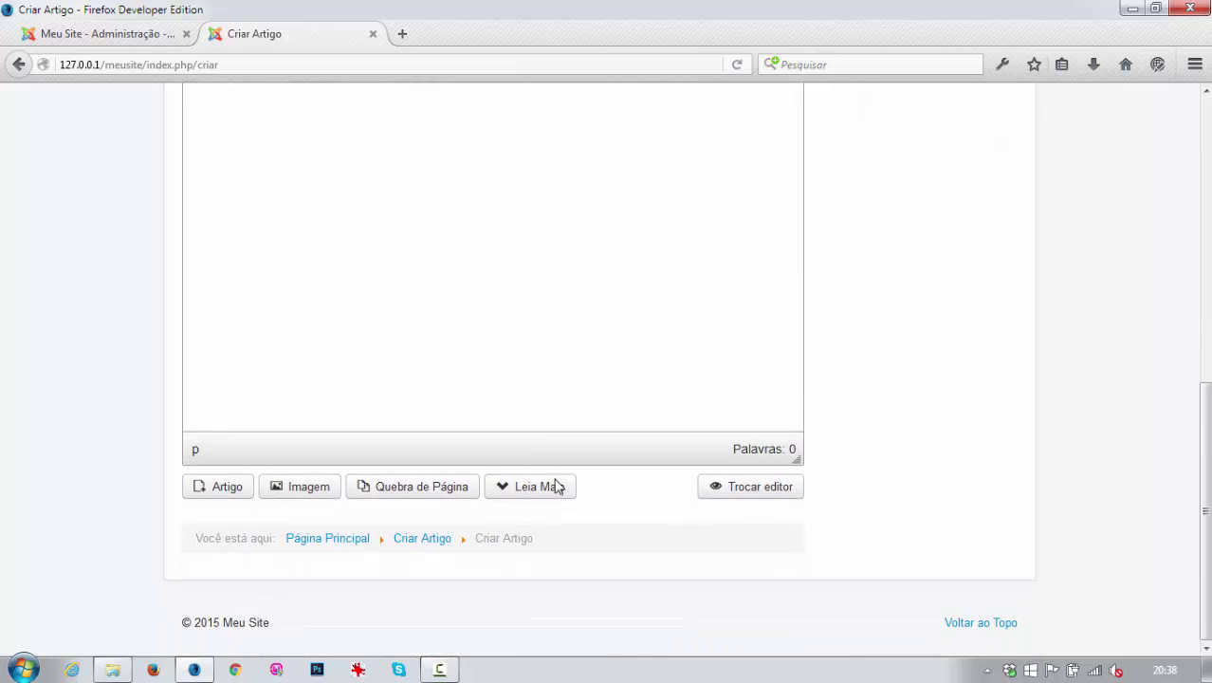
{"action": "scroll", "coordinate": [558, 485], "scroll_direction": "up", "scroll_amount": 6}
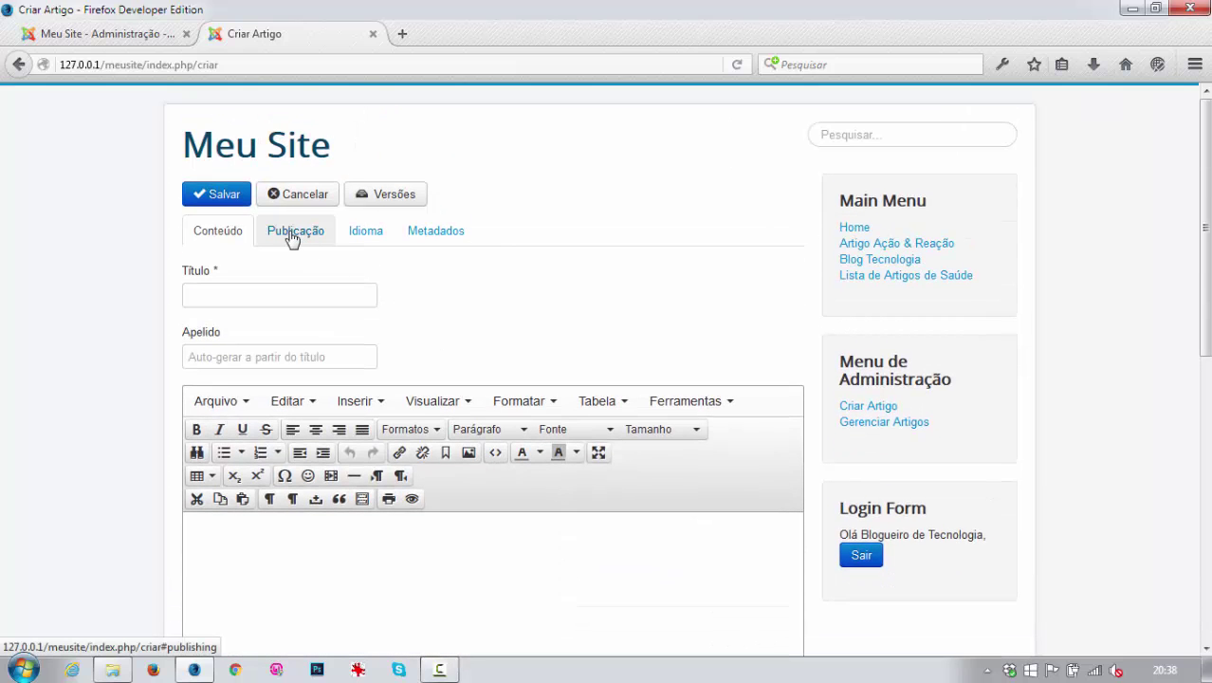
{"action": "left_click", "coordinate": [292, 238]}
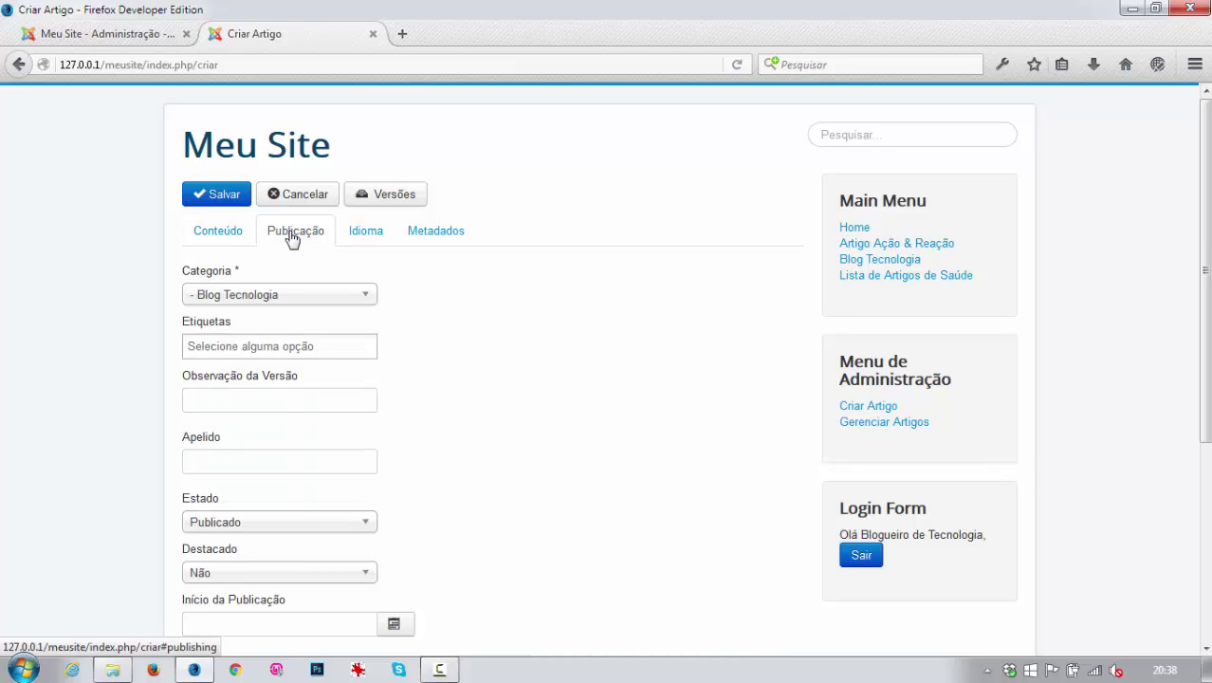
{"action": "left_click", "coordinate": [372, 296]}
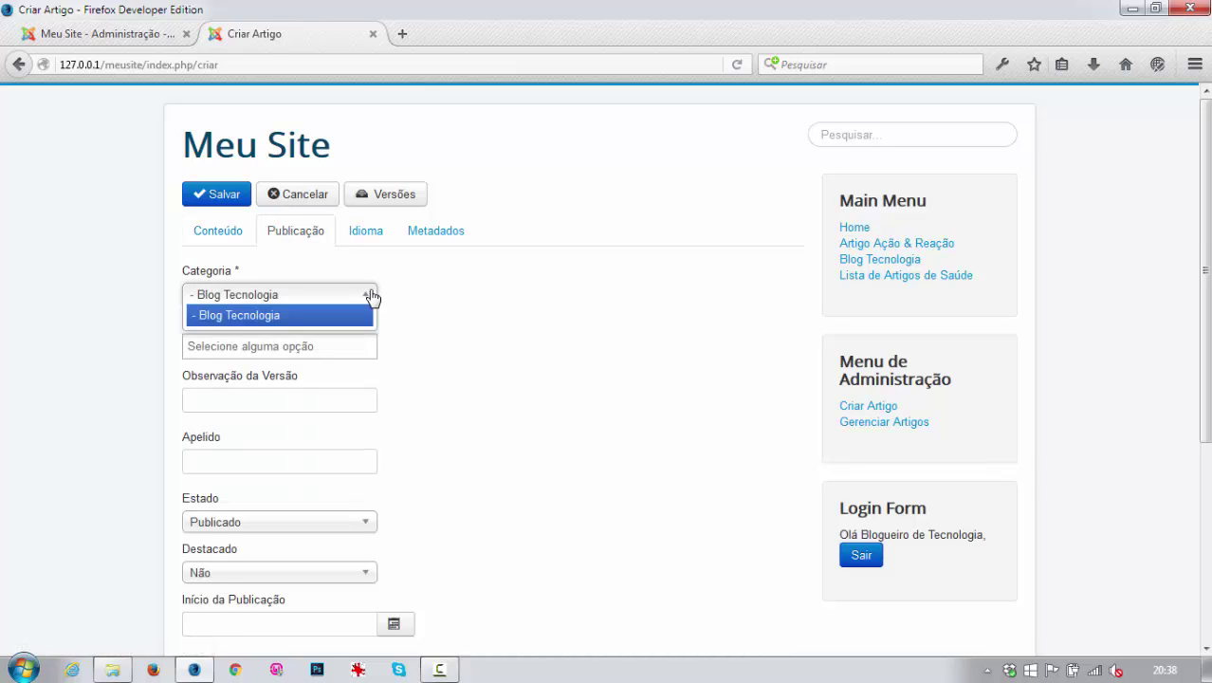
{"action": "left_click", "coordinate": [370, 297]}
{"action": "left_click", "coordinate": [370, 297]}
{"action": "left_click", "coordinate": [370, 297]}
{"action": "left_click", "coordinate": [370, 297]}
{"action": "left_click", "coordinate": [370, 297]}
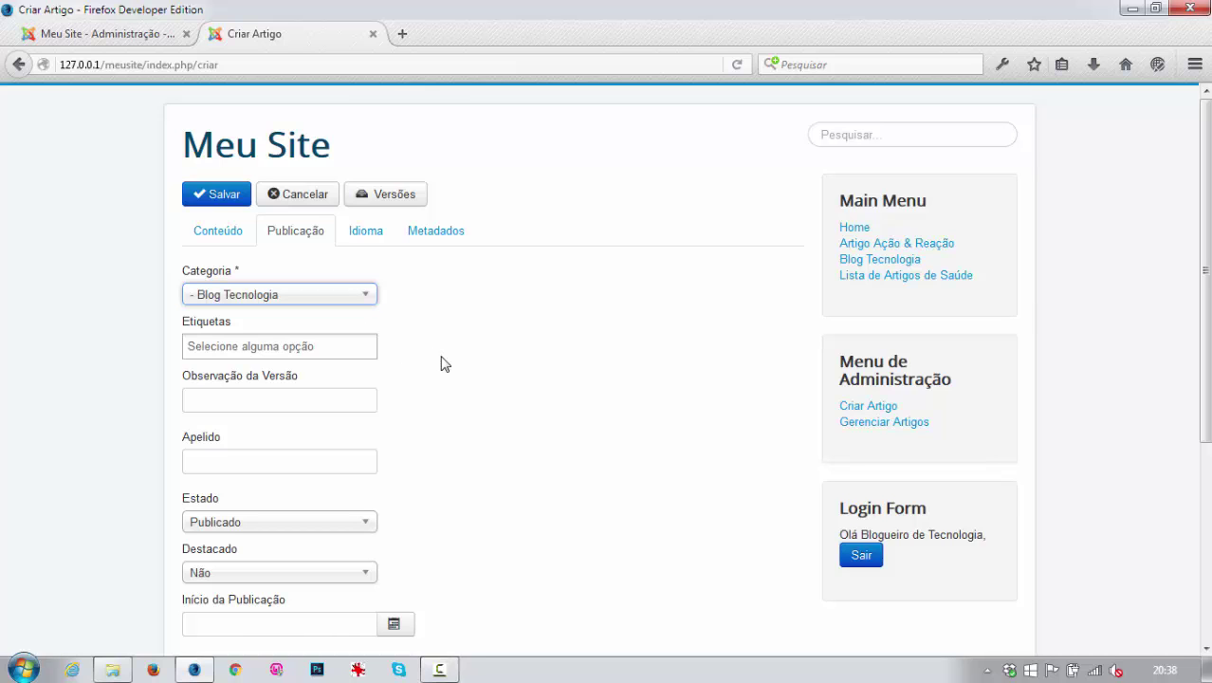
{"action": "scroll", "coordinate": [298, 433], "scroll_direction": "down", "scroll_amount": 2}
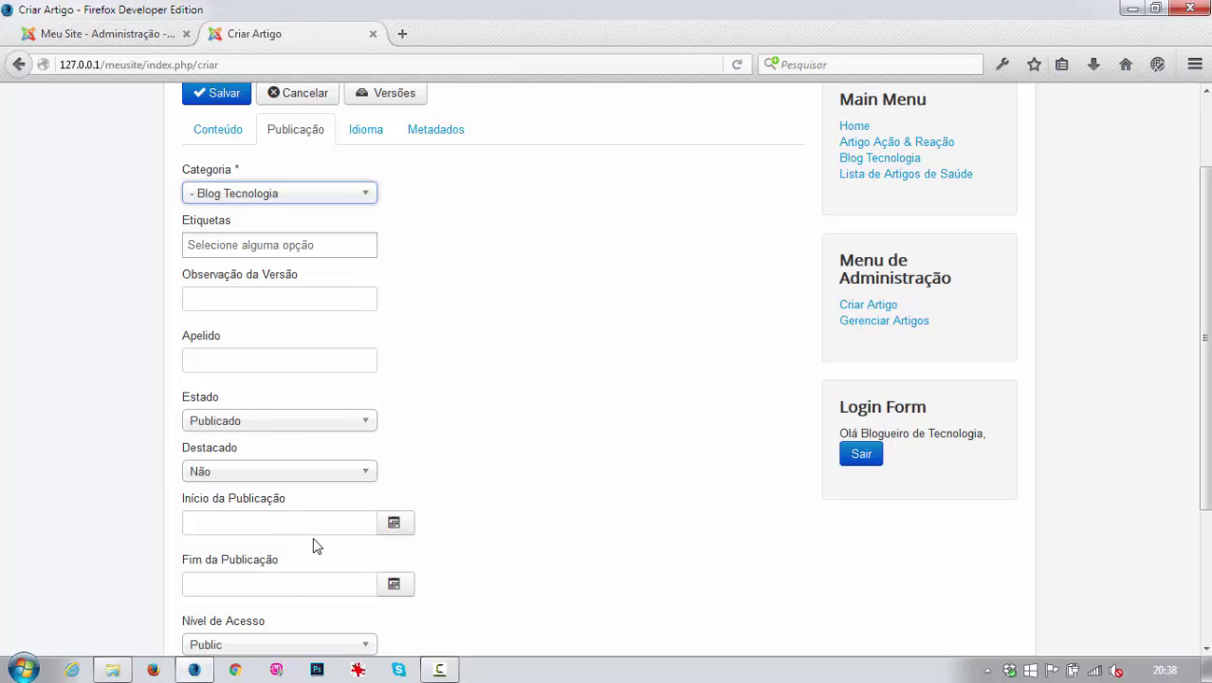
{"action": "scroll", "coordinate": [393, 519], "scroll_direction": "up", "scroll_amount": 2}
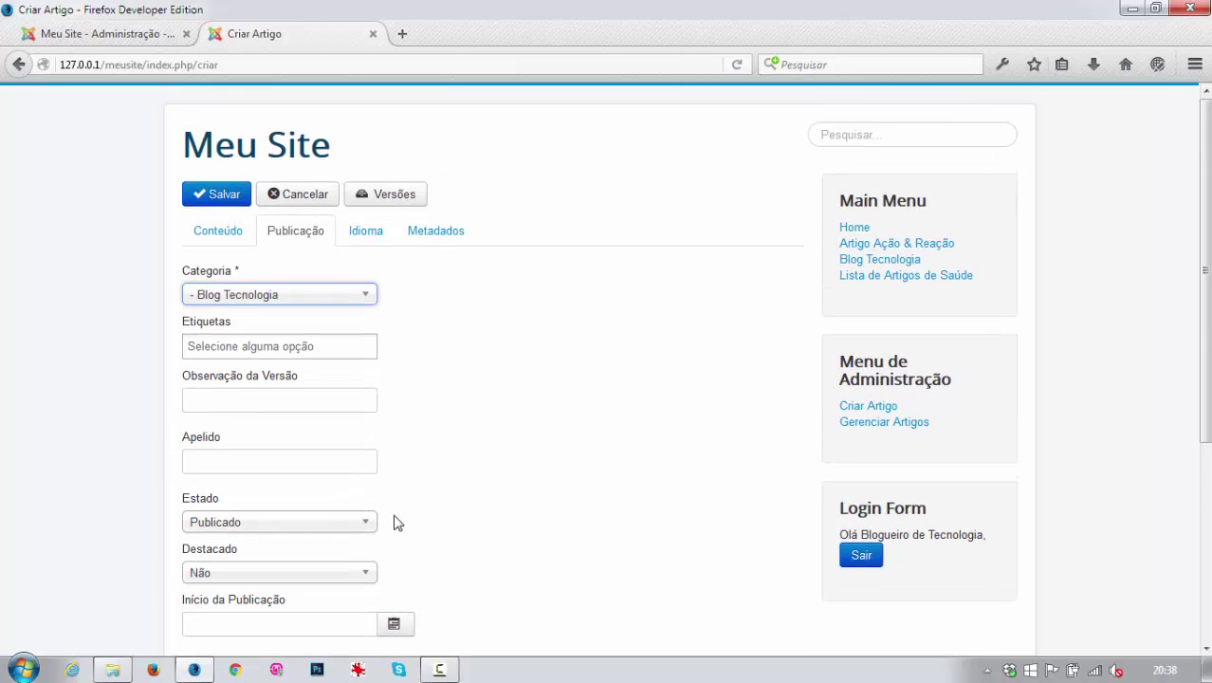
{"action": "scroll", "coordinate": [395, 522], "scroll_direction": "down", "scroll_amount": 2}
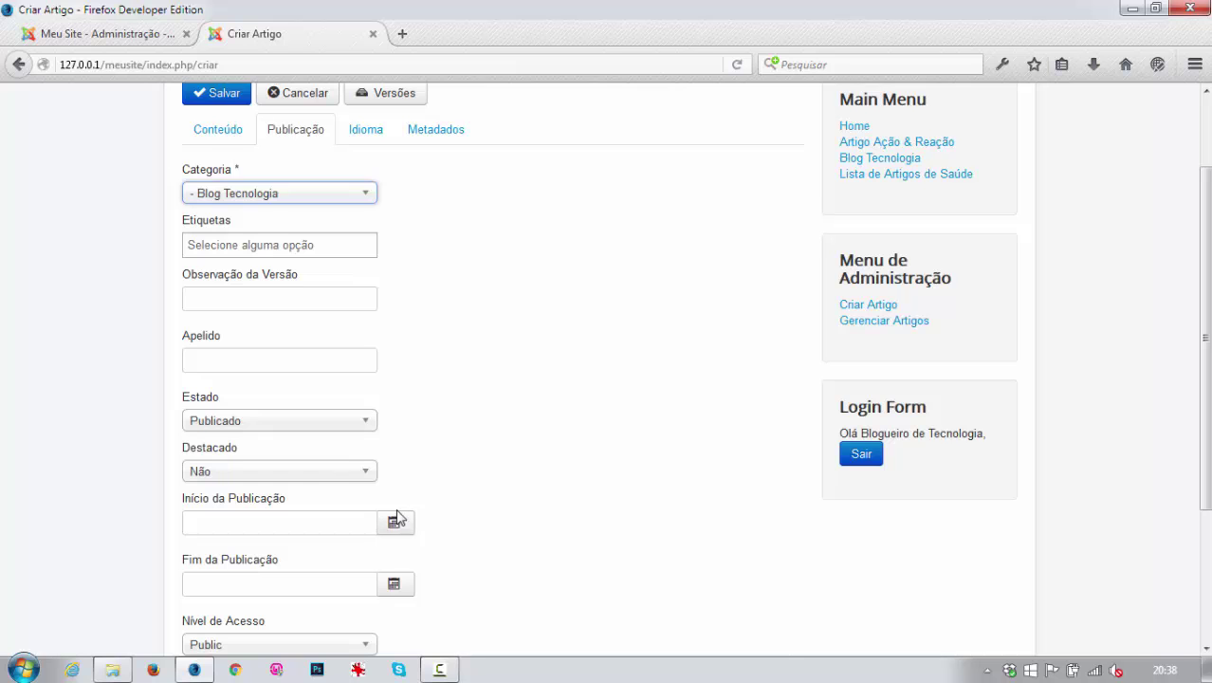
{"action": "scroll", "coordinate": [396, 518], "scroll_direction": "up", "scroll_amount": 2}
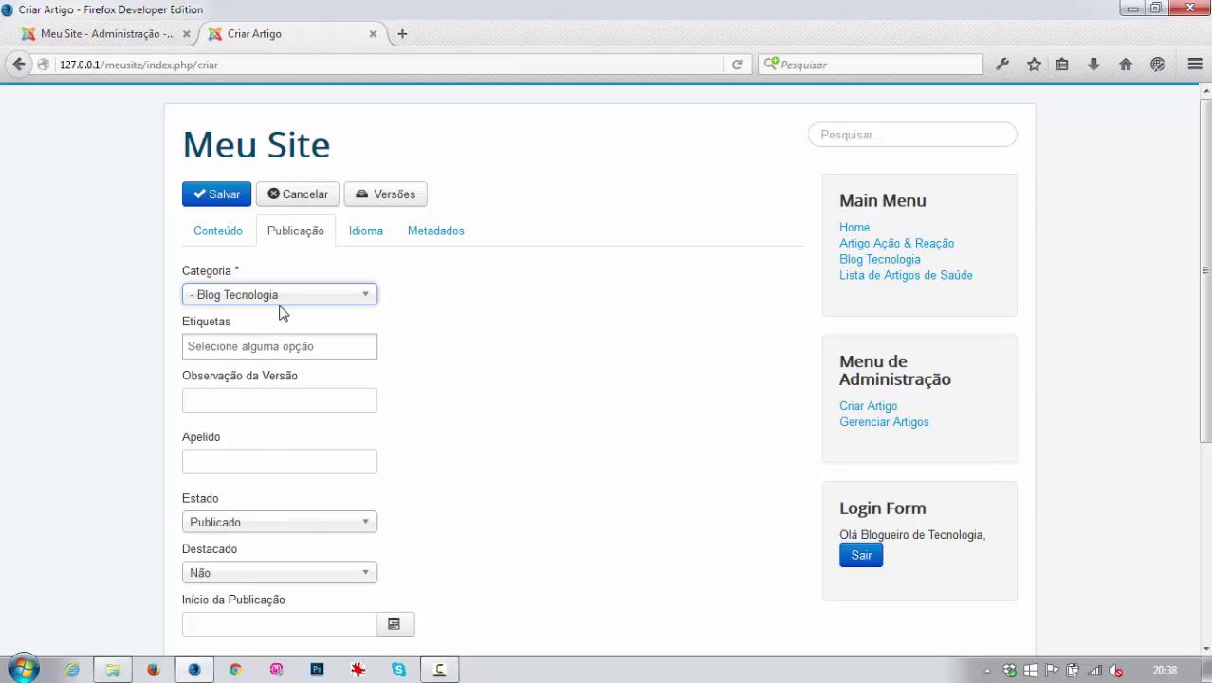
Submit an article titled 'Blogueiro de Tecnologia' with body text.
{"action": "left_click", "coordinate": [218, 233]}
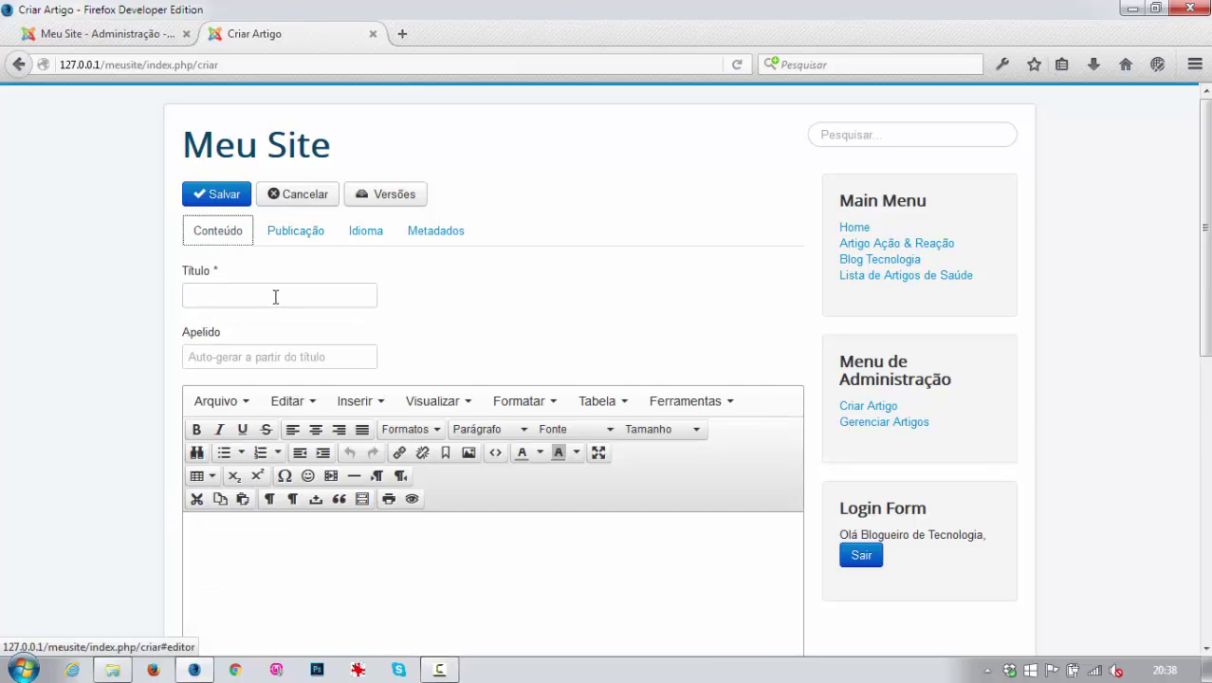
{"action": "left_click", "coordinate": [270, 295]}
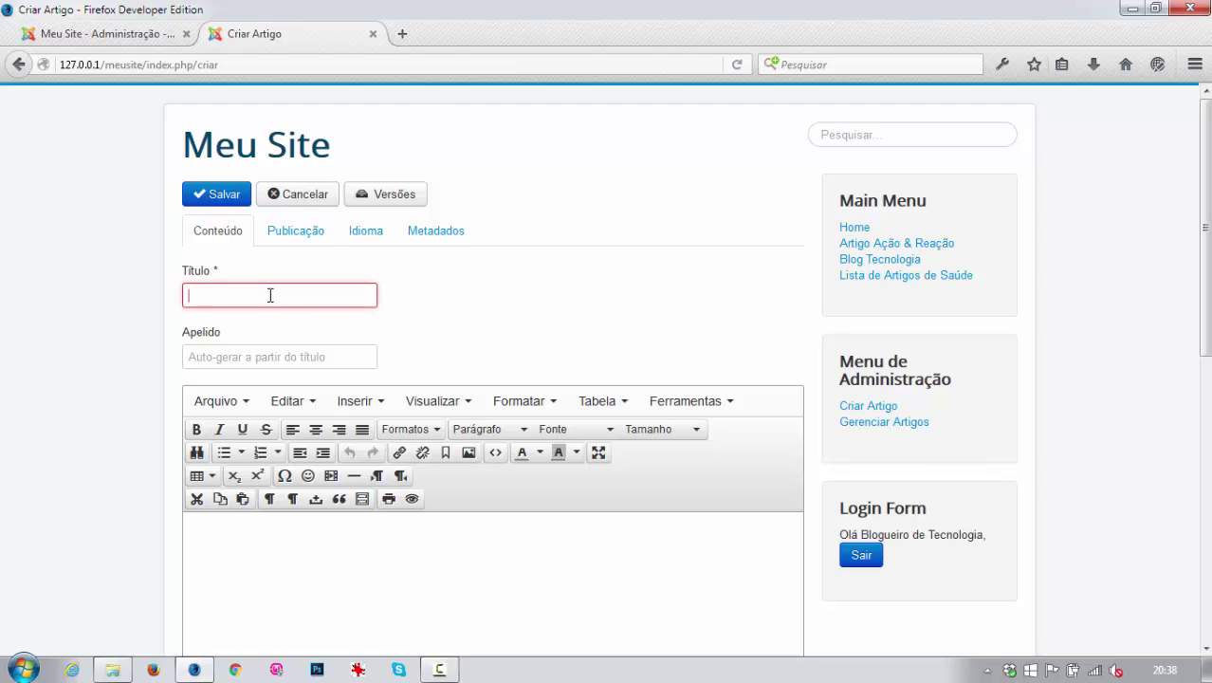
{"action": "type", "text": "Blogueiro "}
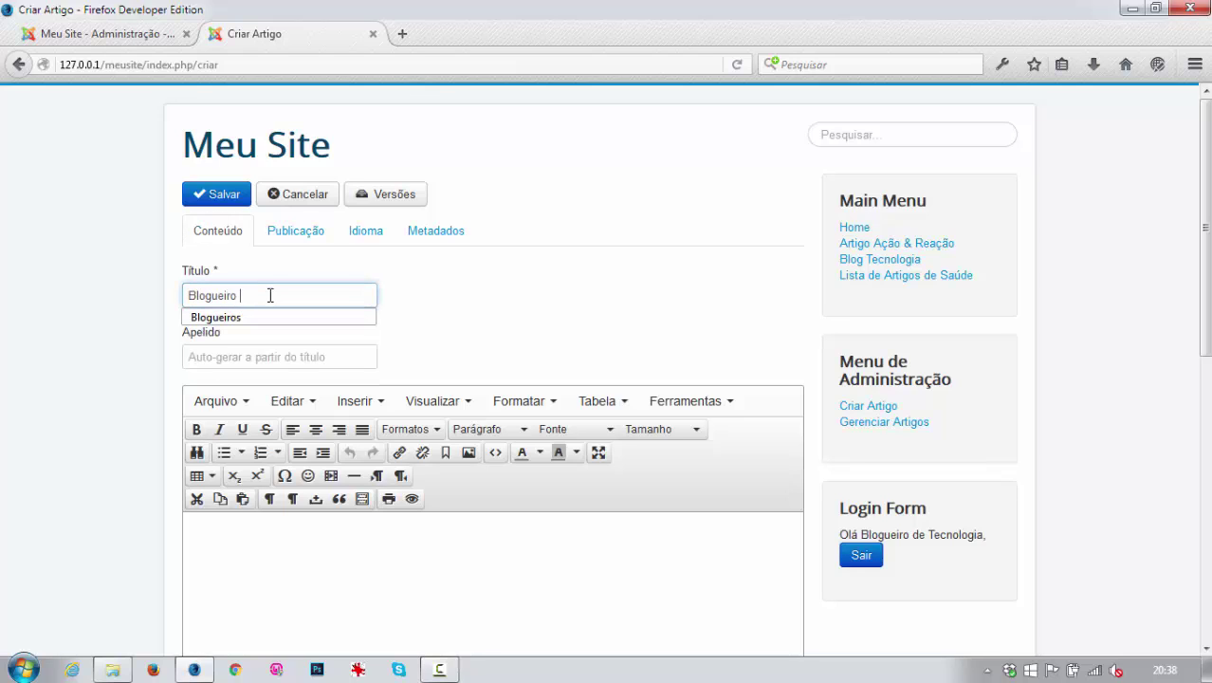
{"action": "type", "text": "de Tecnologia"}
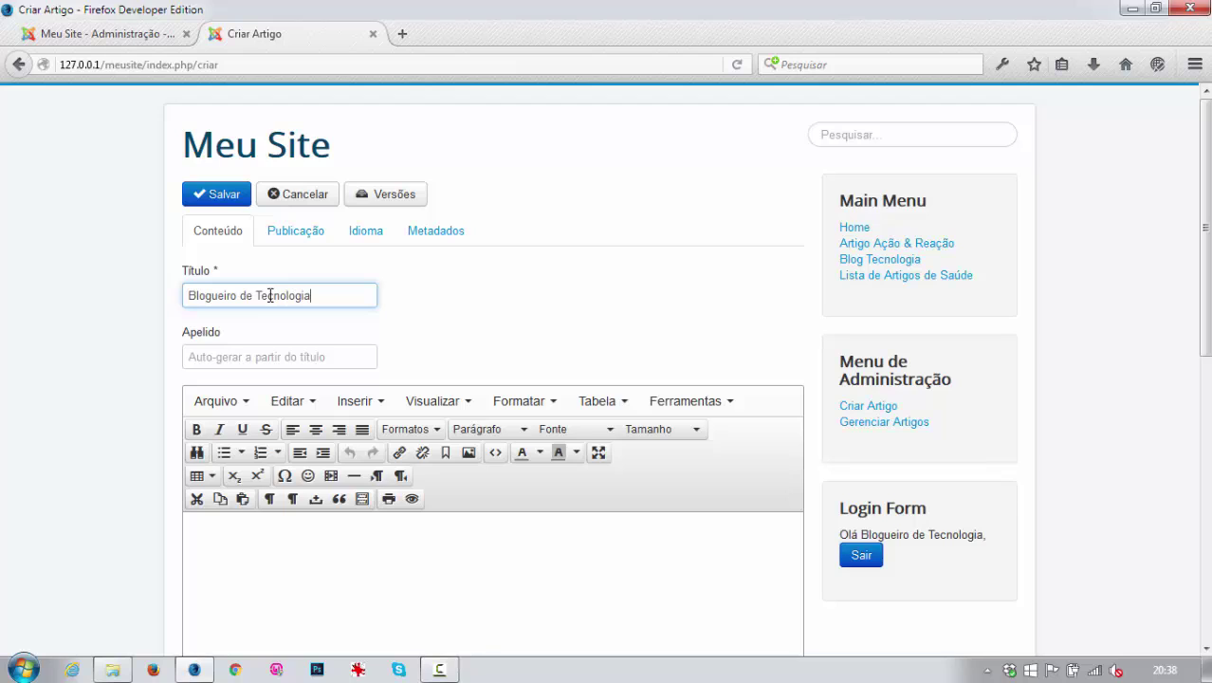
{"action": "key", "text": "Tab"}
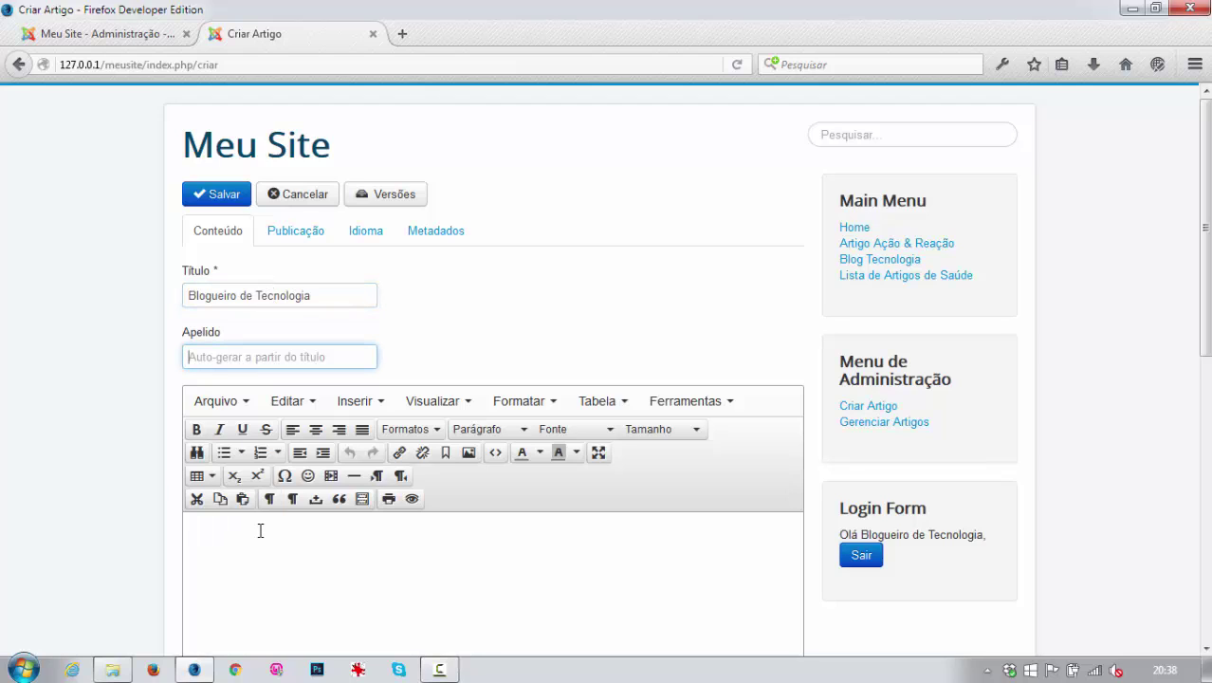
{"action": "left_click", "coordinate": [259, 528]}
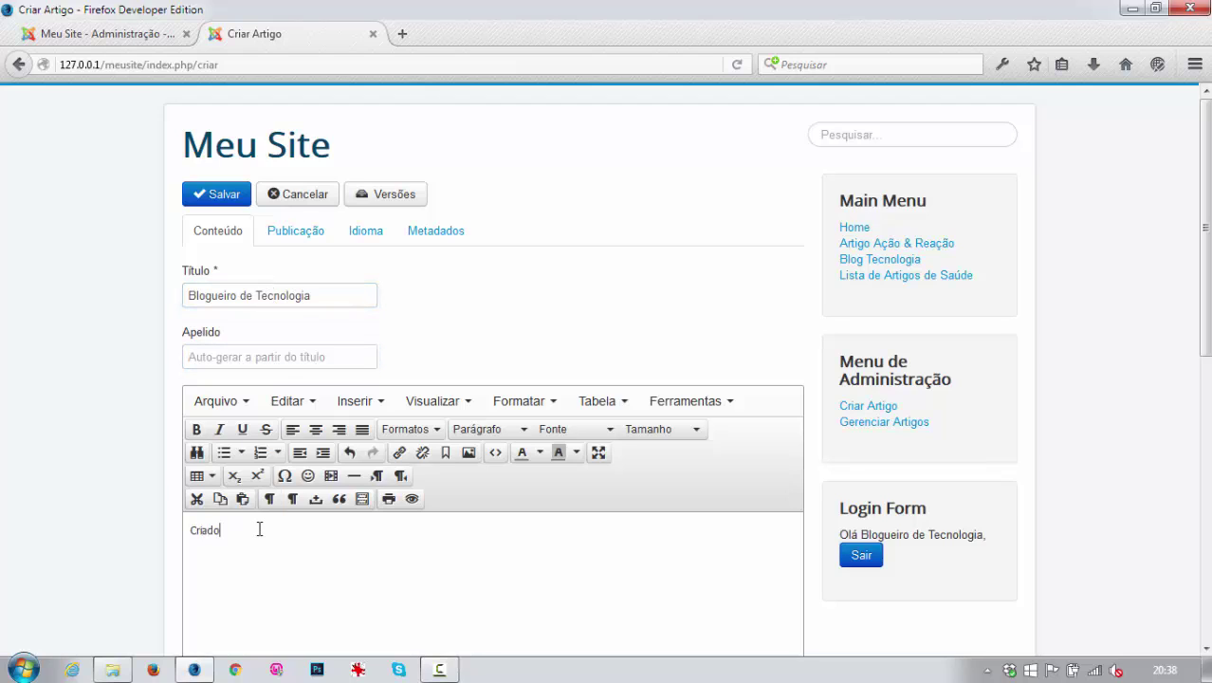
{"action": "left_click", "coordinate": [218, 197]}
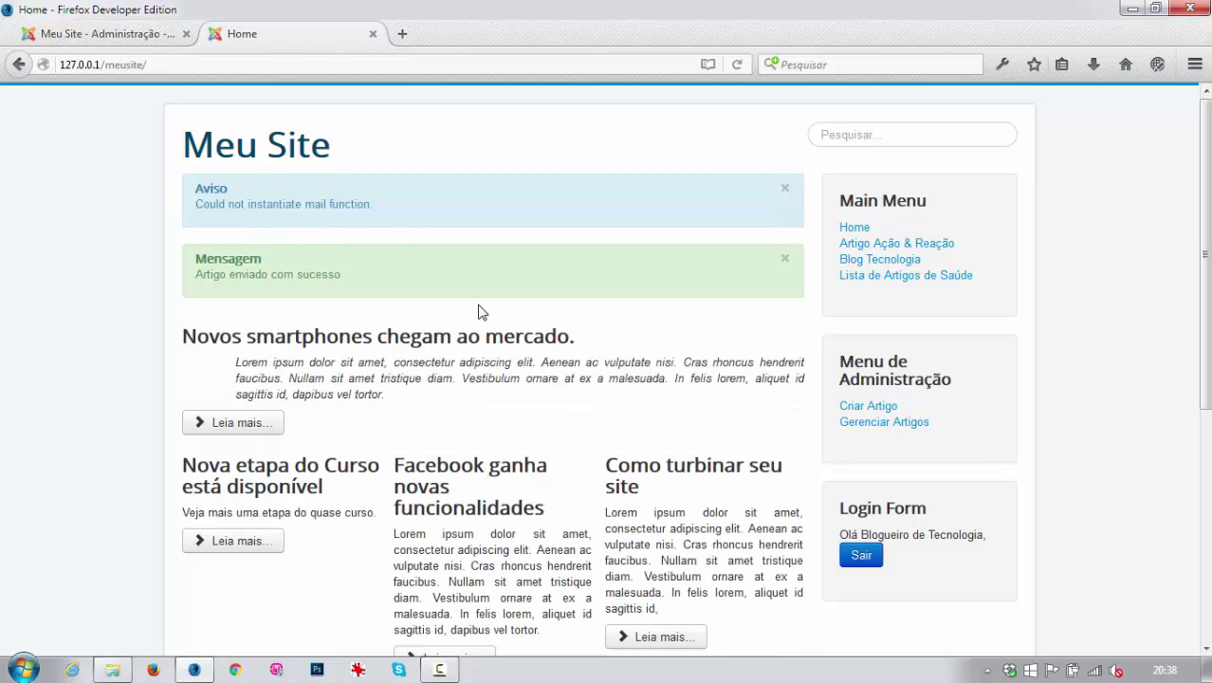
Log out and attempt a front-end login as the health blogger.
{"action": "left_click", "coordinate": [861, 556]}
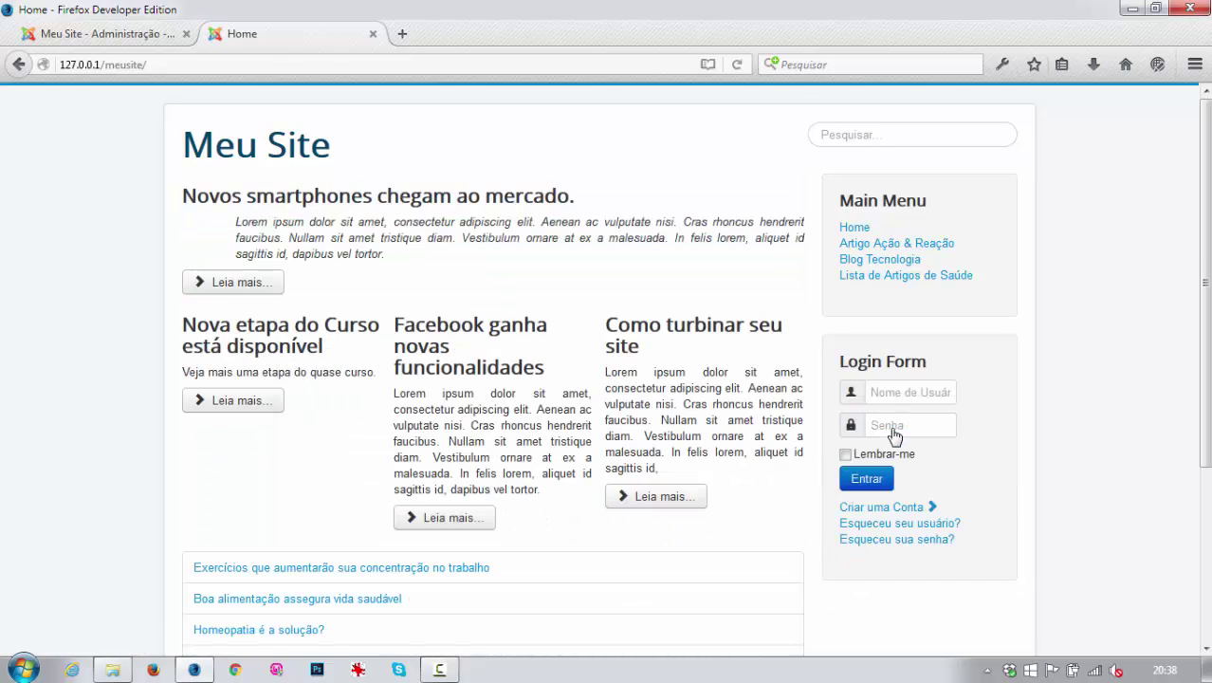
{"action": "left_click", "coordinate": [884, 396]}
{"action": "type", "text": "t"}
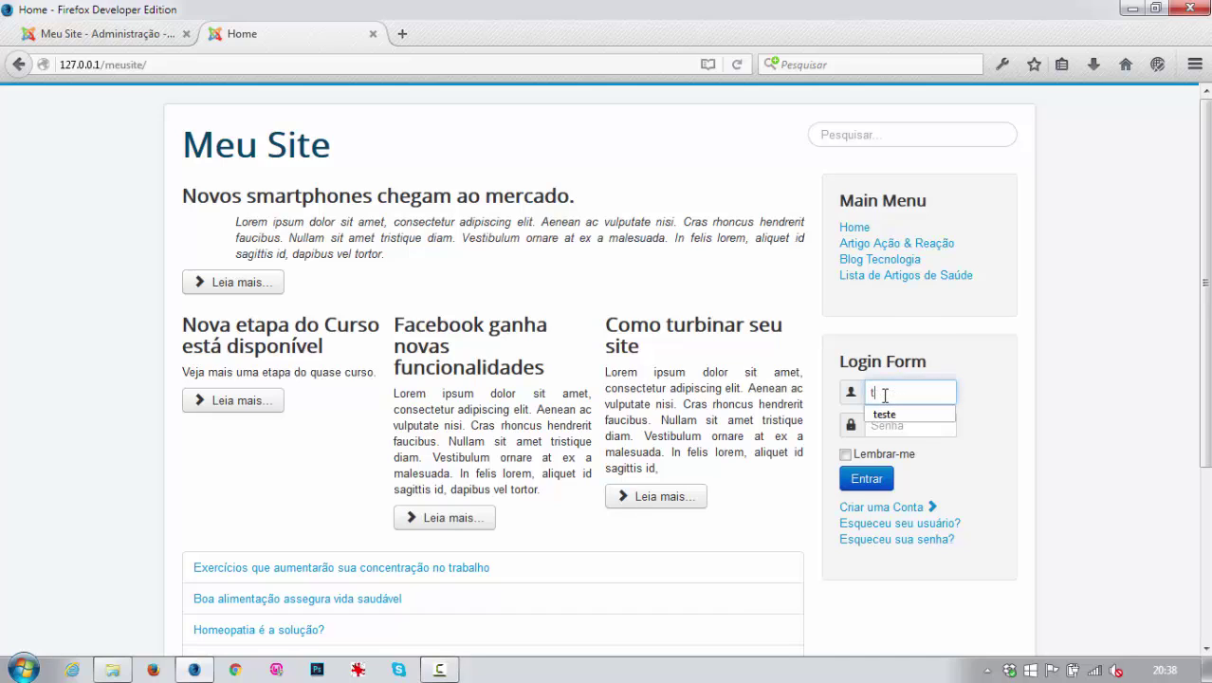
{"action": "type", "text": "este2"}
{"action": "key", "text": "Tab"}
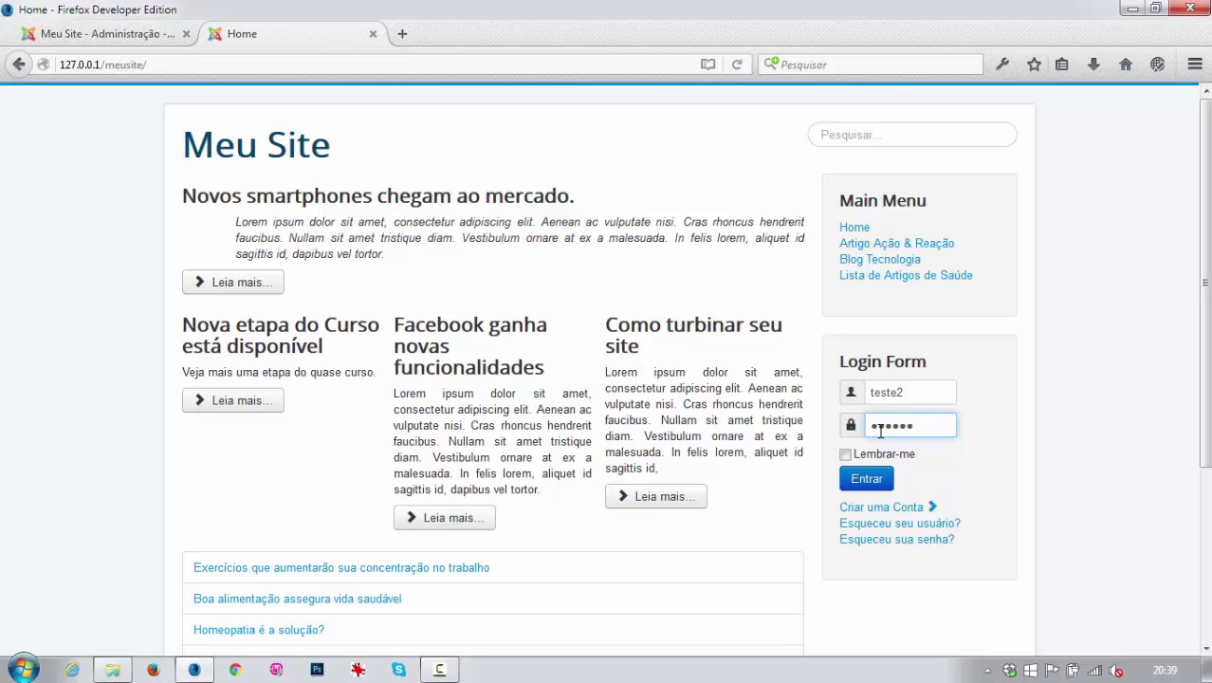
{"action": "left_click", "coordinate": [865, 481]}
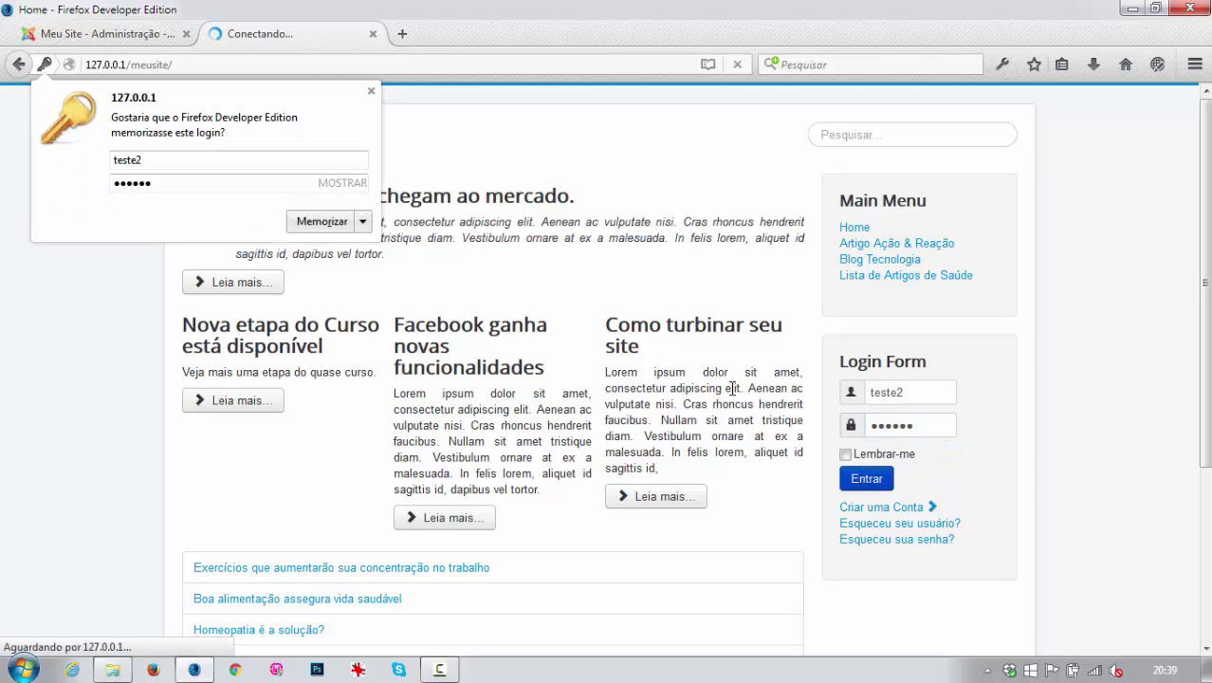
{"action": "left_click", "coordinate": [371, 92]}
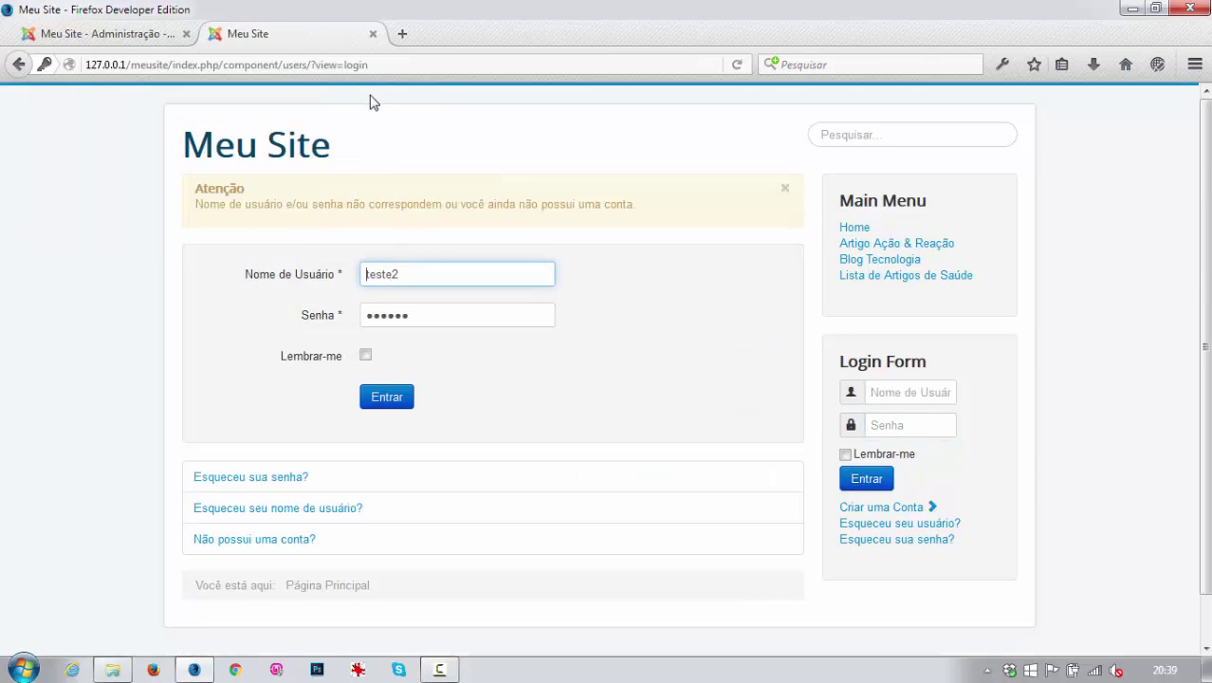
Retry the health blogger login with username and password, which is rejected.
{"action": "left_click", "coordinate": [879, 392]}
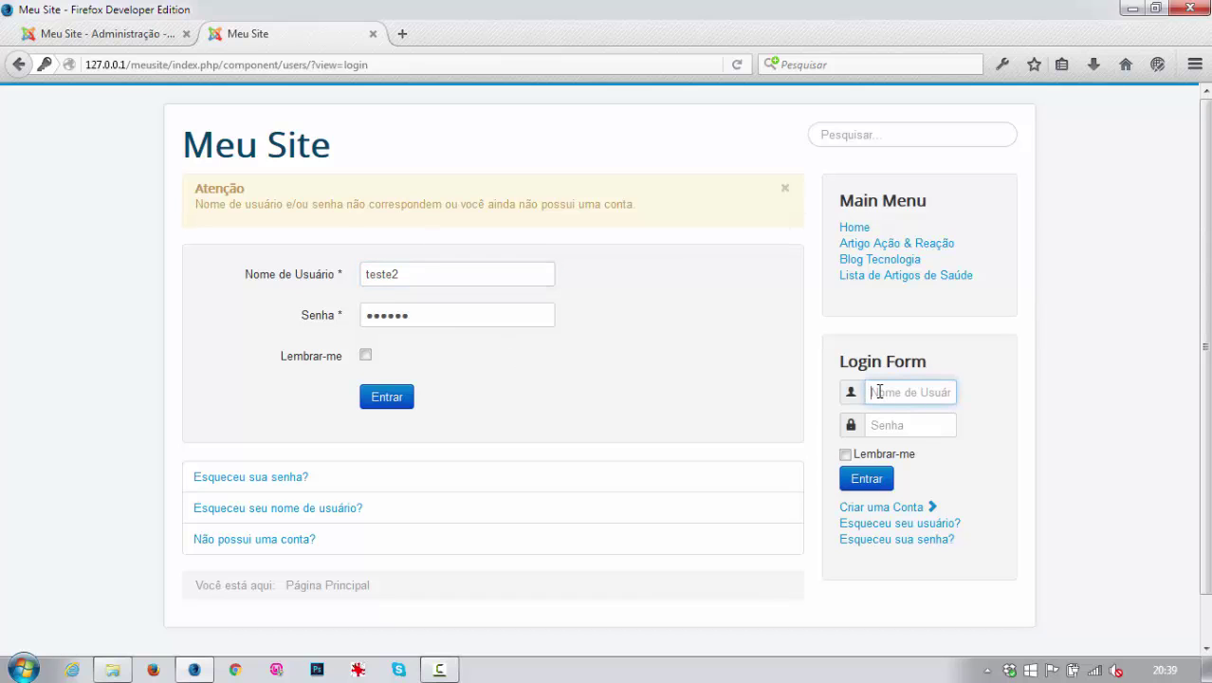
{"action": "type", "text": "teste2"}
{"action": "key", "text": "Tab"}
{"action": "type", "text": "123456"}
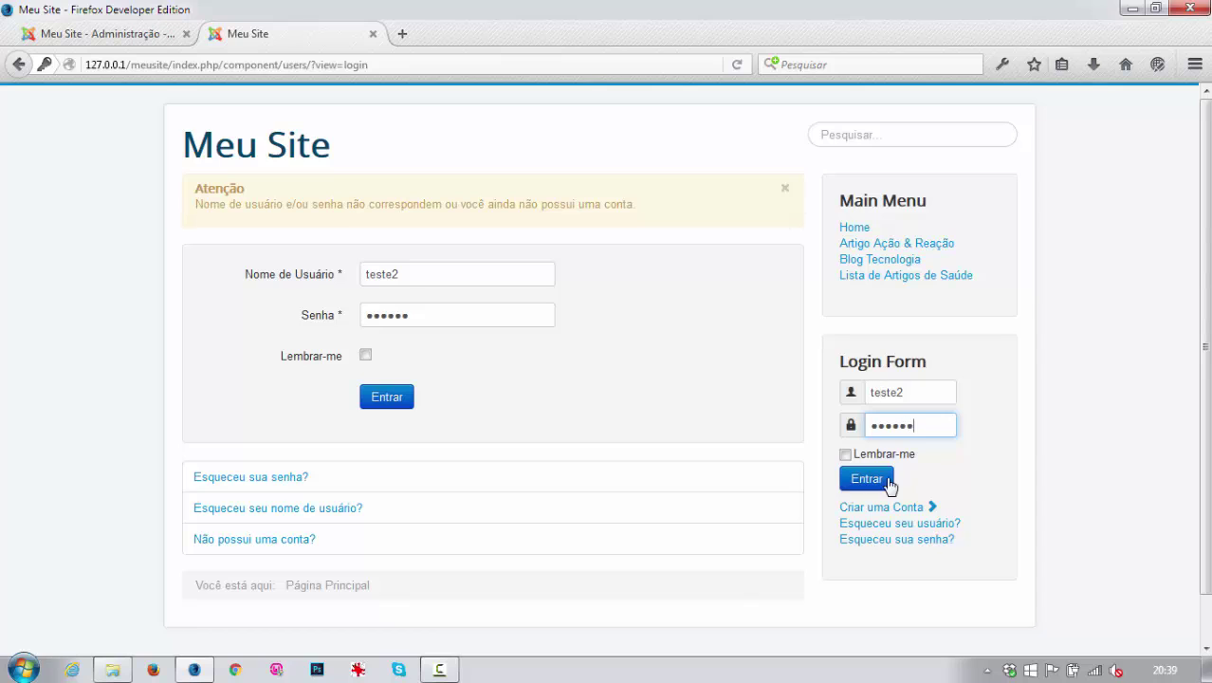
{"action": "left_click", "coordinate": [867, 479]}
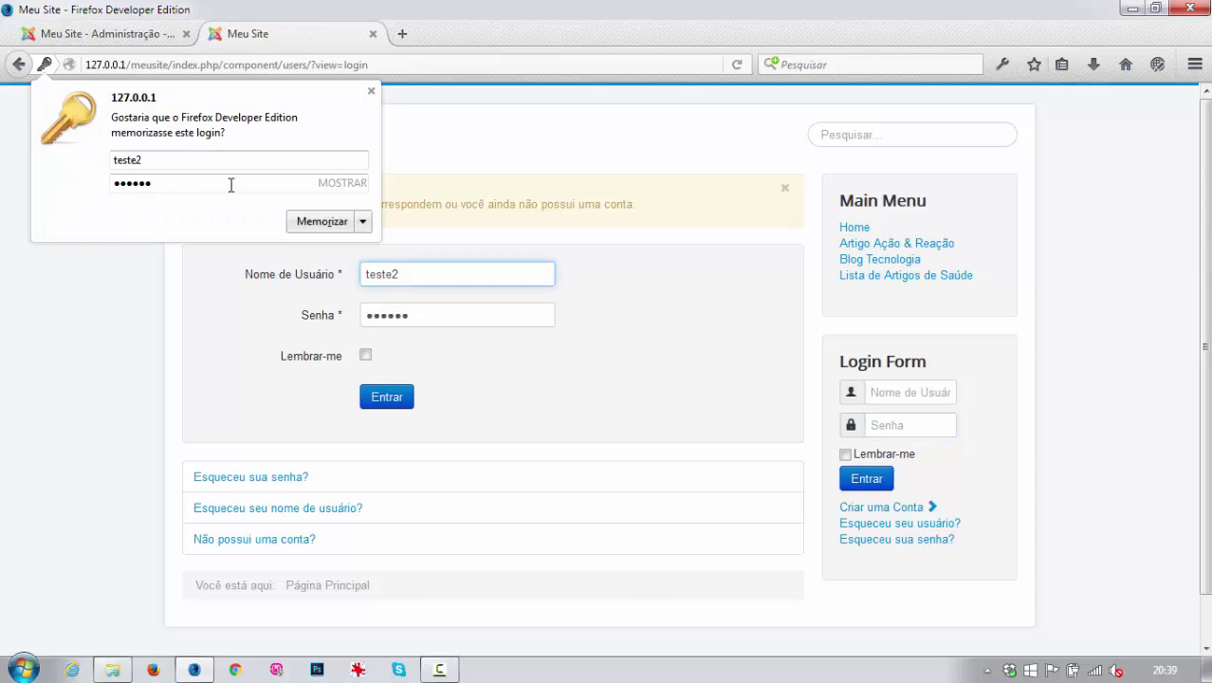
{"action": "left_click", "coordinate": [371, 91]}
Give Blogueiro Saúde a new password, save and close, and let the browser remember it.
{"action": "left_click", "coordinate": [139, 36]}
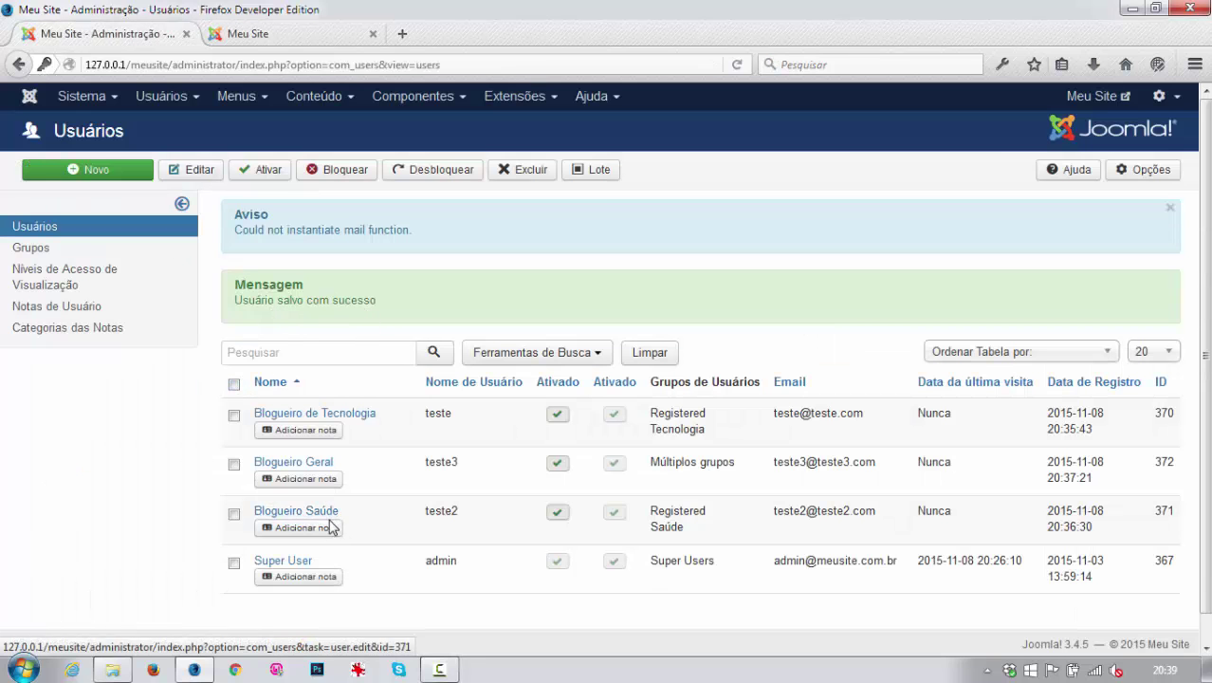
{"action": "scroll", "coordinate": [317, 517], "scroll_direction": "down", "scroll_amount": 1}
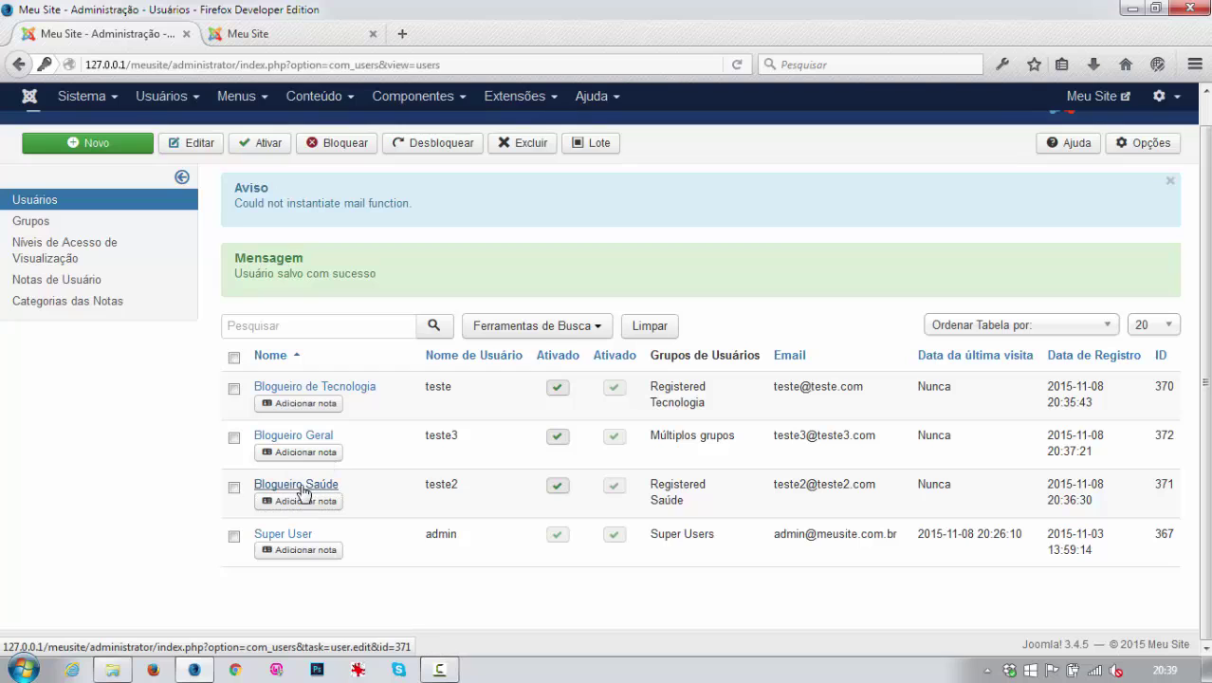
{"action": "left_click", "coordinate": [296, 486]}
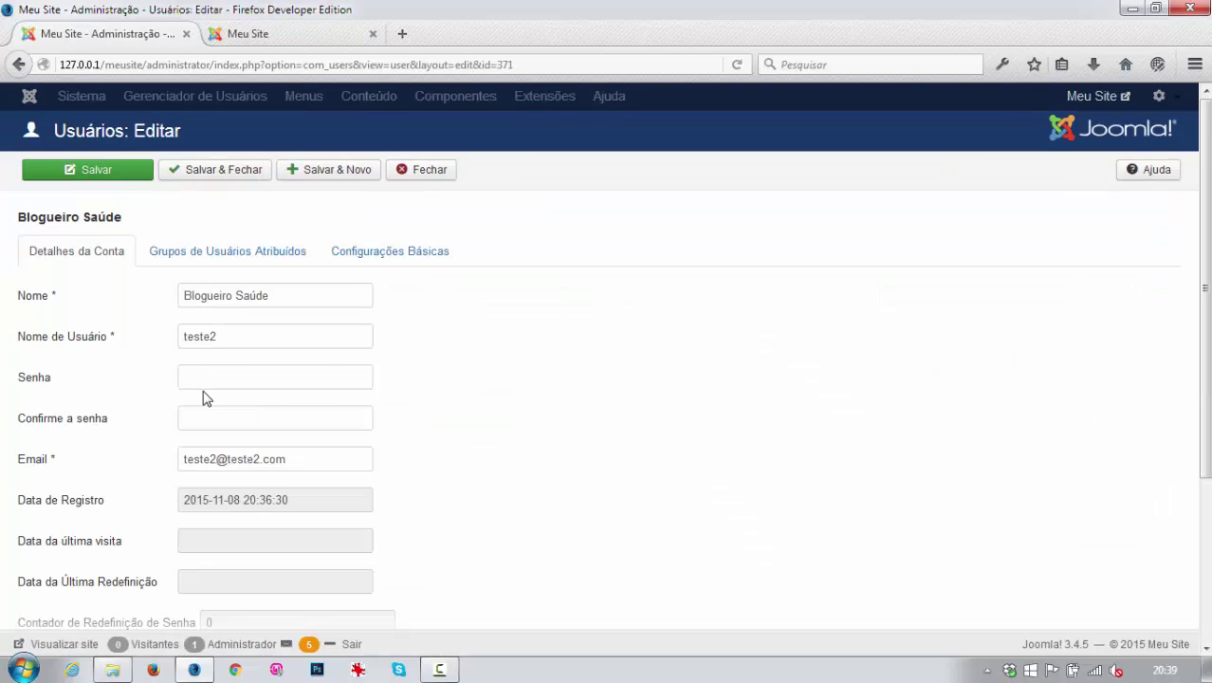
{"action": "left_click", "coordinate": [204, 377]}
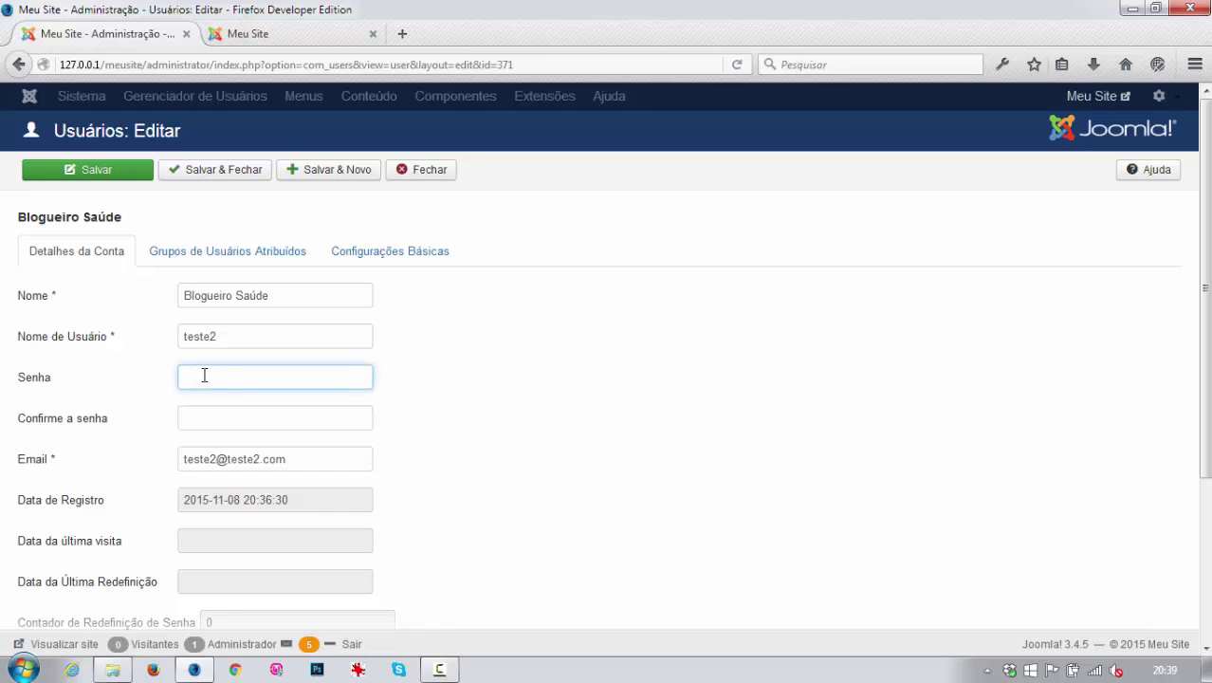
{"action": "key", "text": "Tab"}
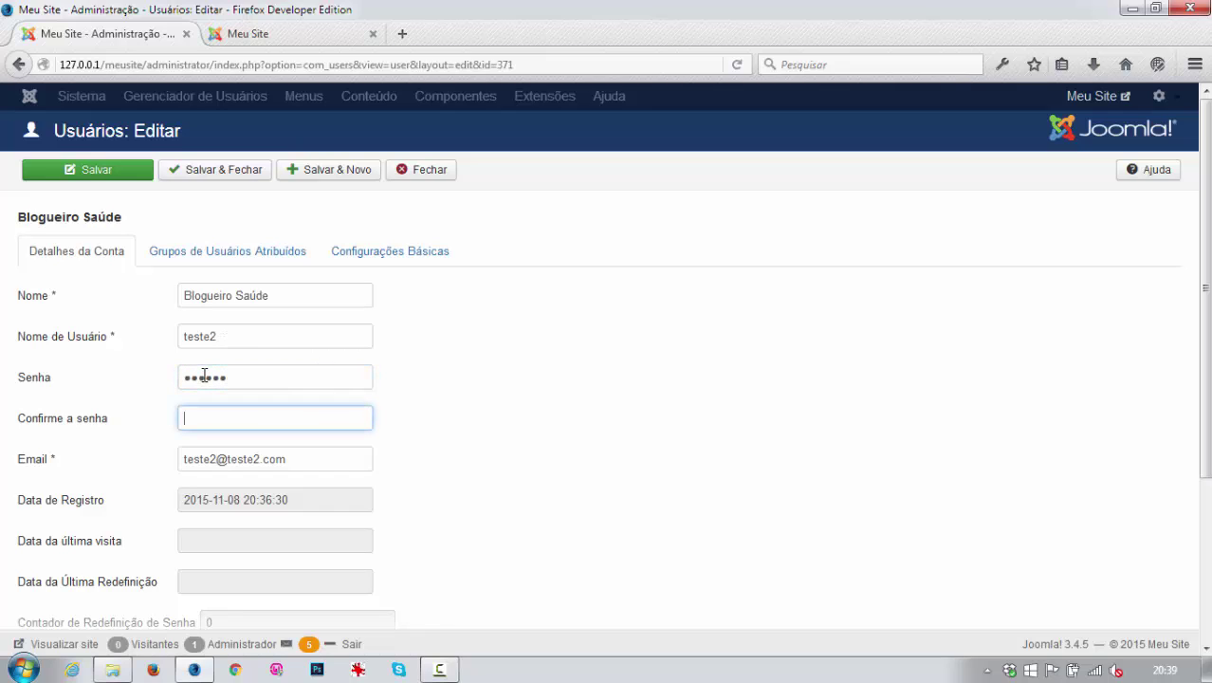
{"action": "left_click", "coordinate": [195, 168]}
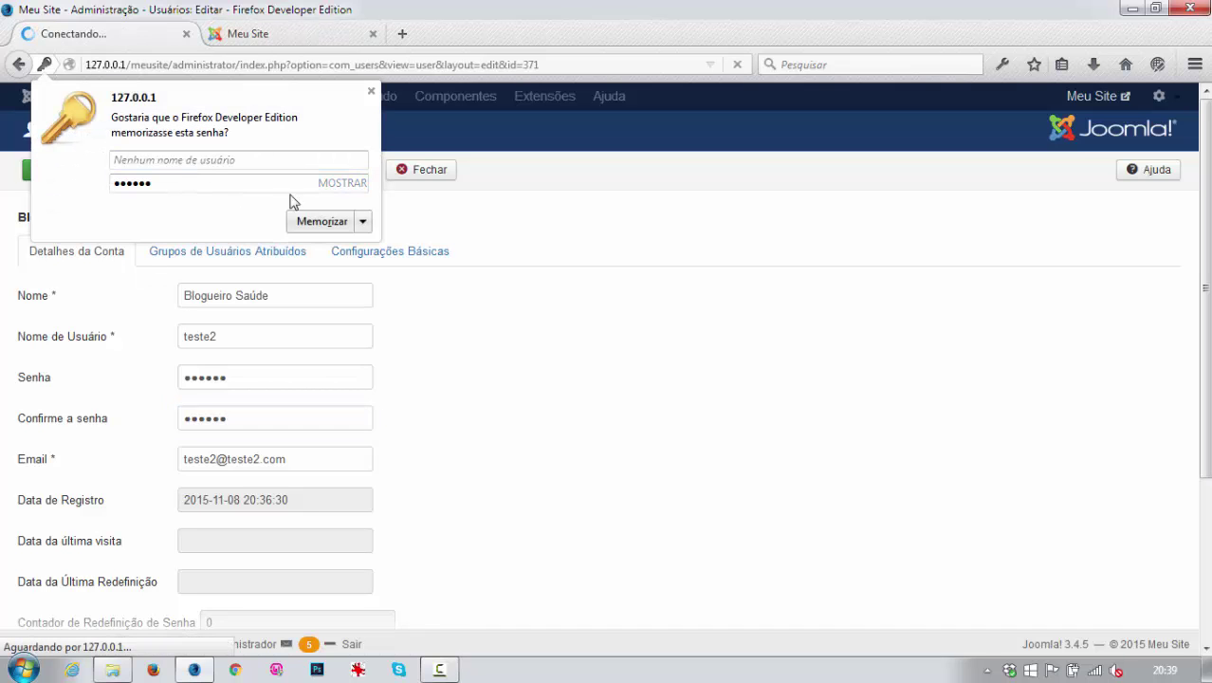
{"action": "left_click", "coordinate": [319, 221]}
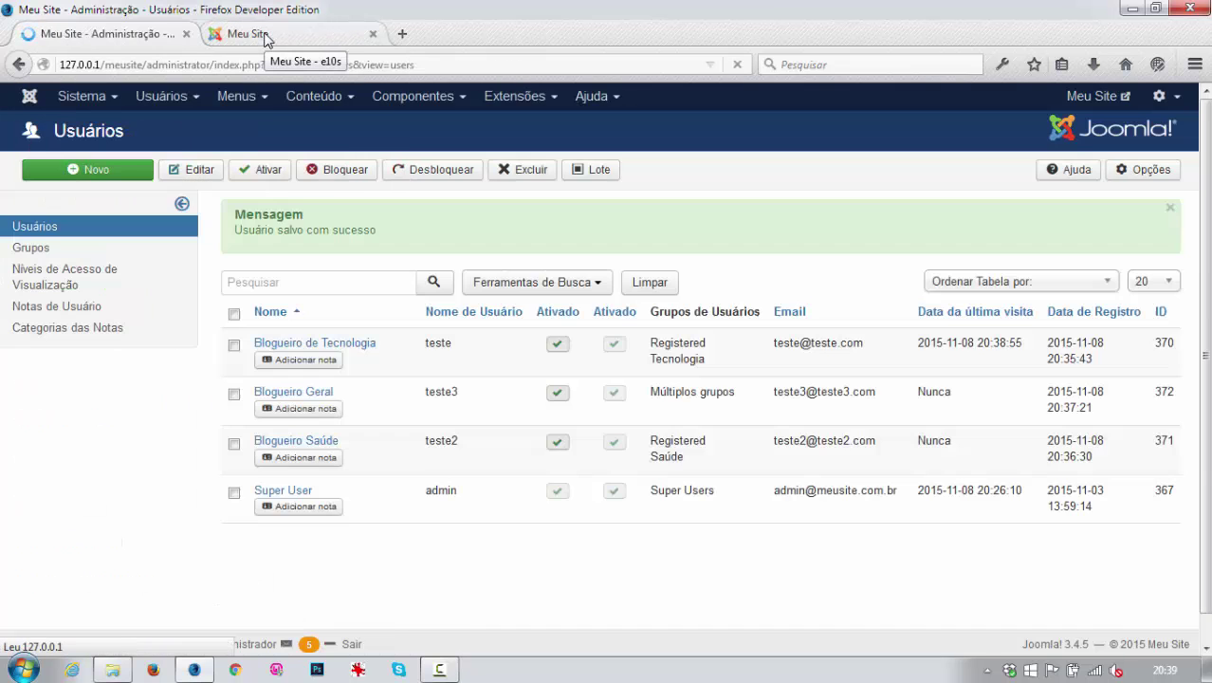
Log in on the front end as the health blogger and open the empty Gerenciar Artigos page.
{"action": "left_click", "coordinate": [264, 35]}
{"action": "left_click", "coordinate": [867, 479]}
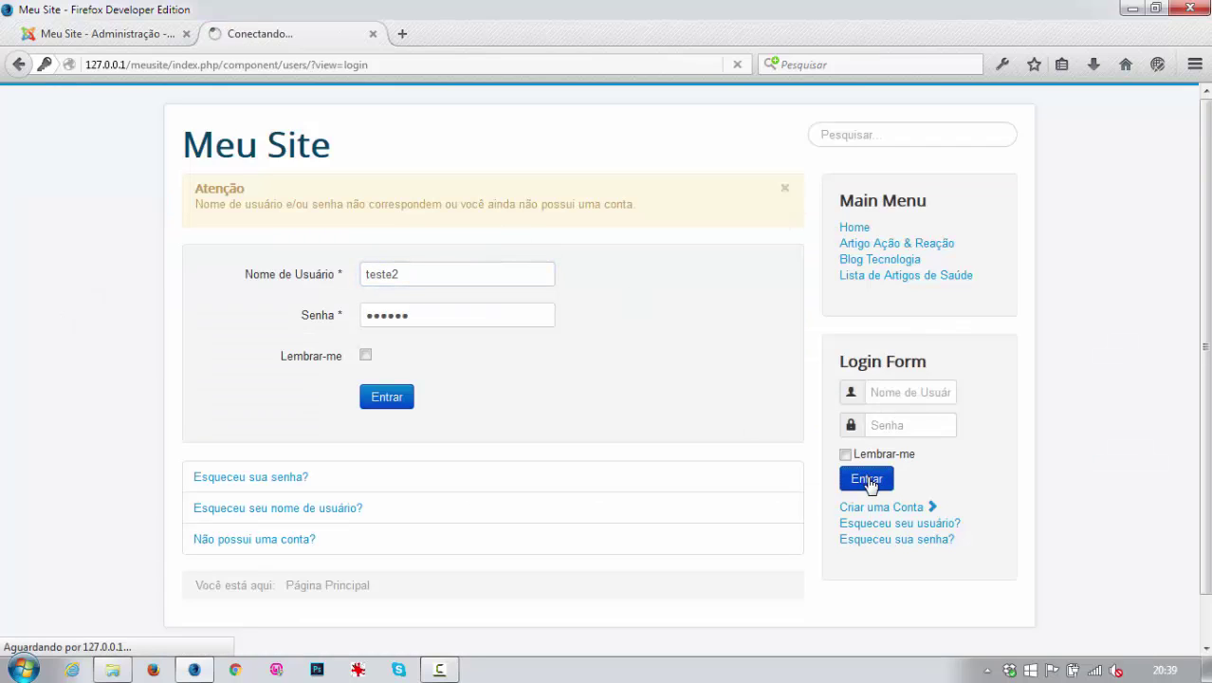
{"action": "left_click", "coordinate": [893, 392]}
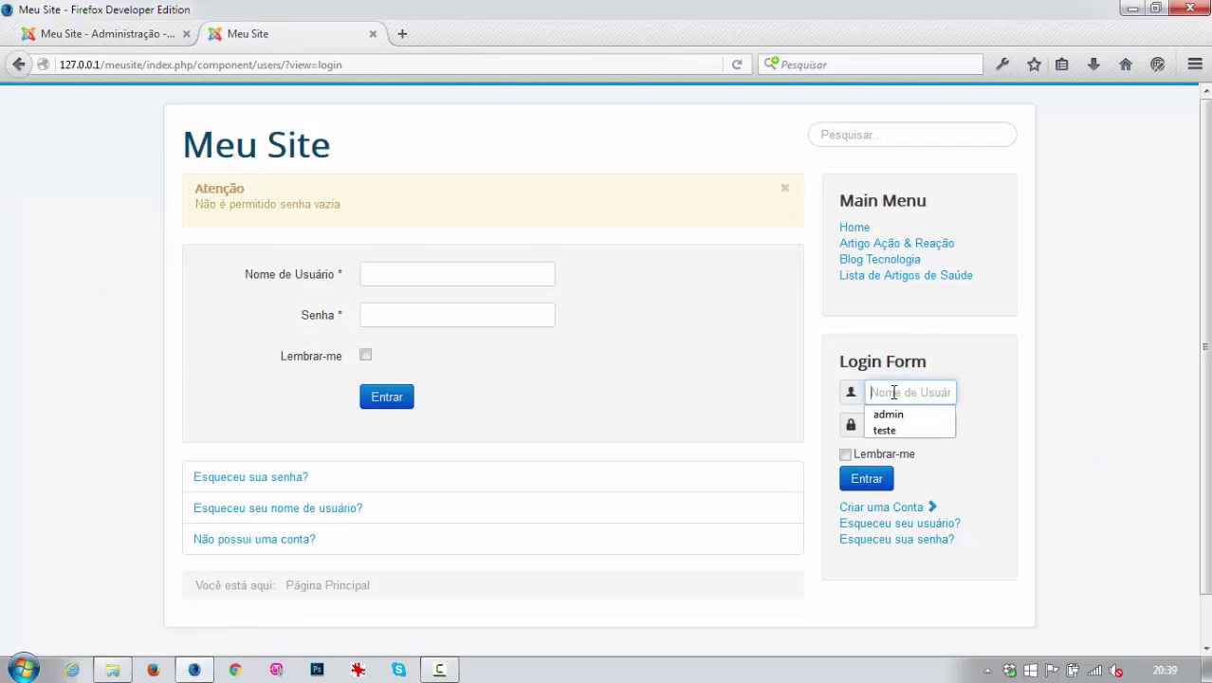
{"action": "type", "text": "teste"}
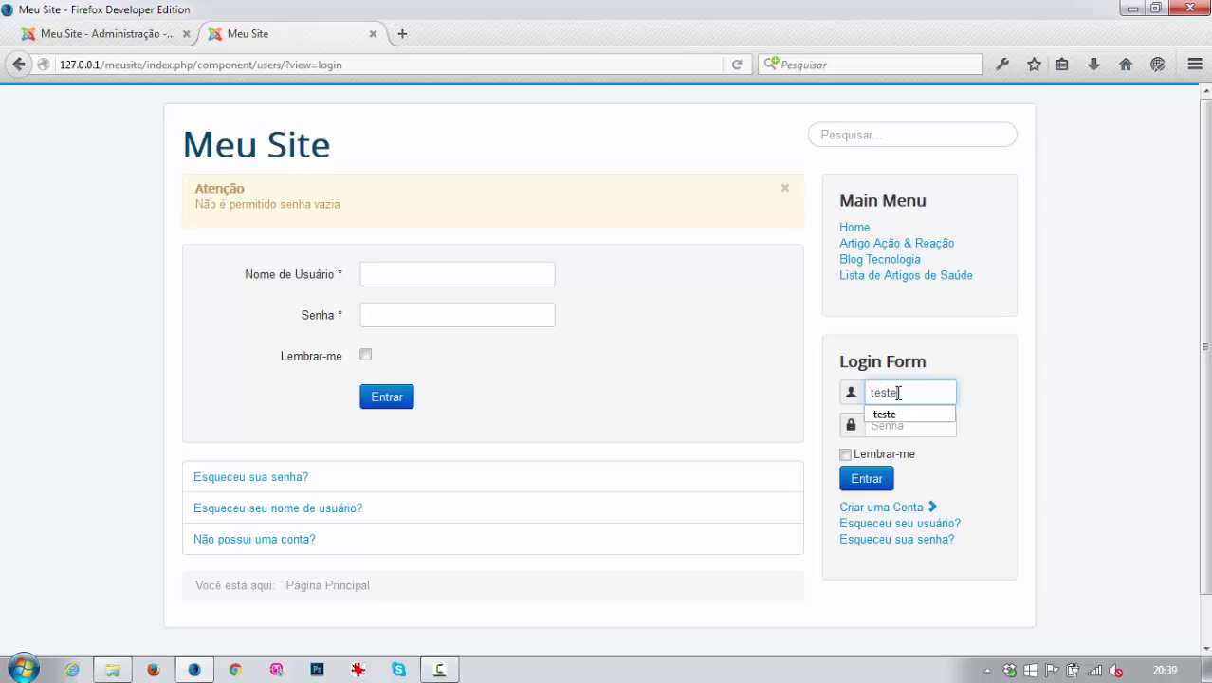
{"action": "key", "text": "Tab"}
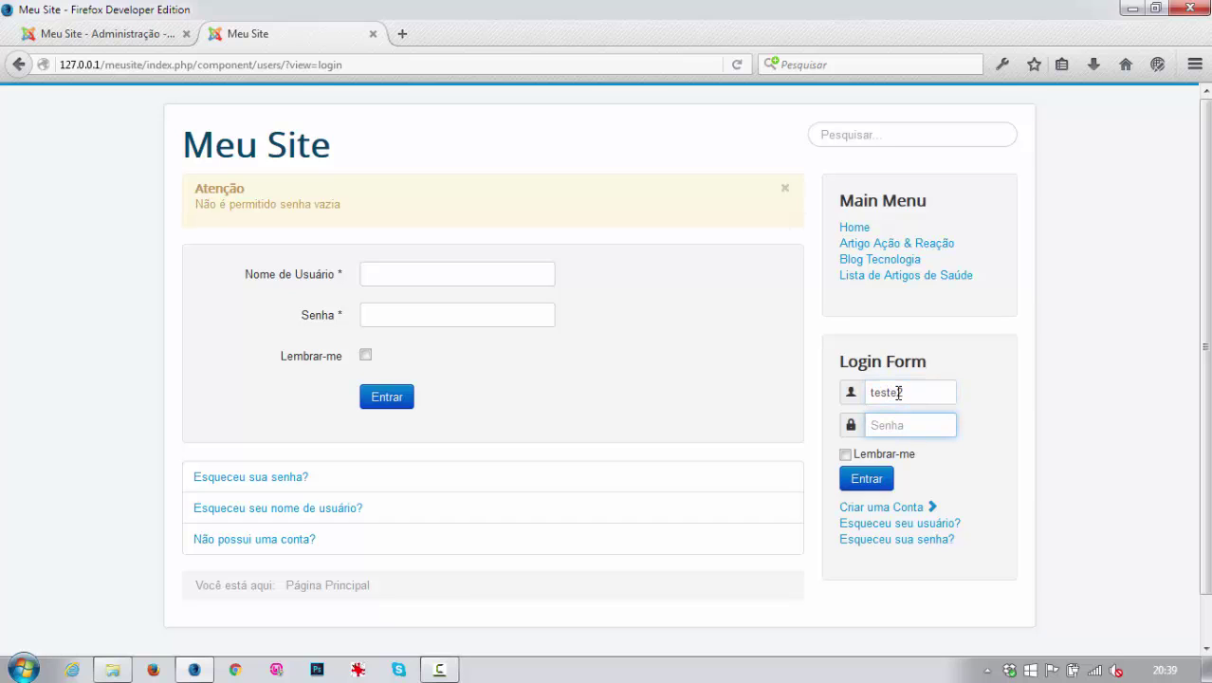
{"action": "left_click", "coordinate": [868, 482]}
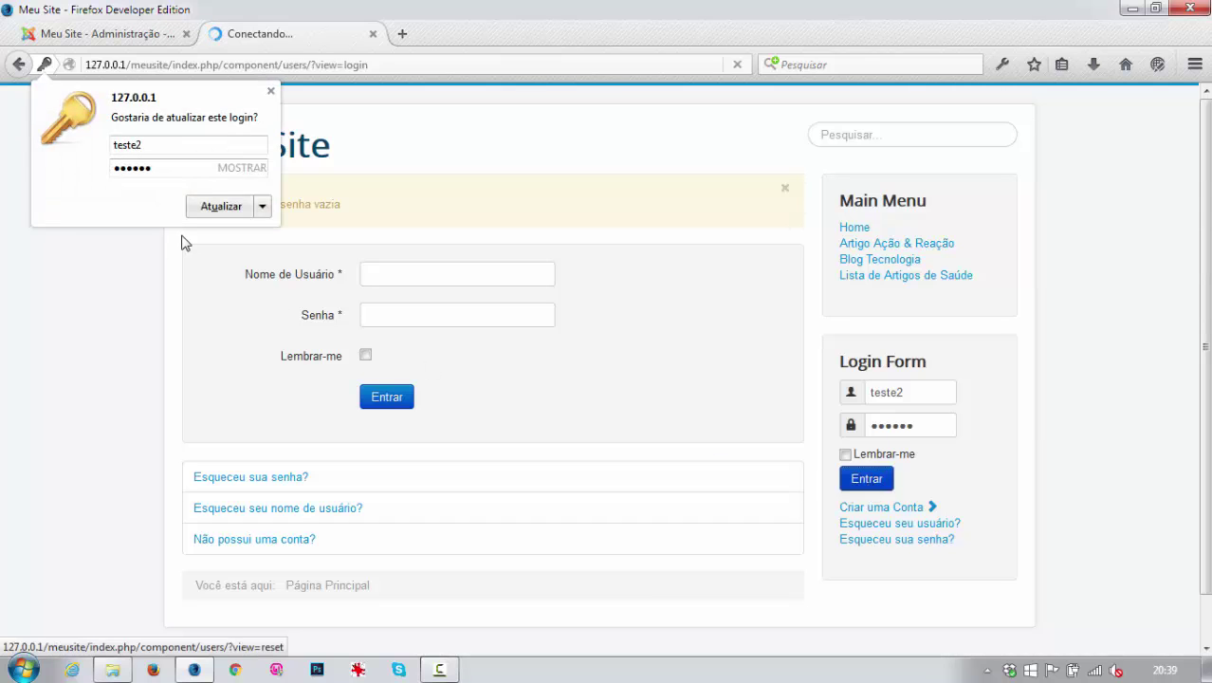
{"action": "left_click", "coordinate": [209, 205]}
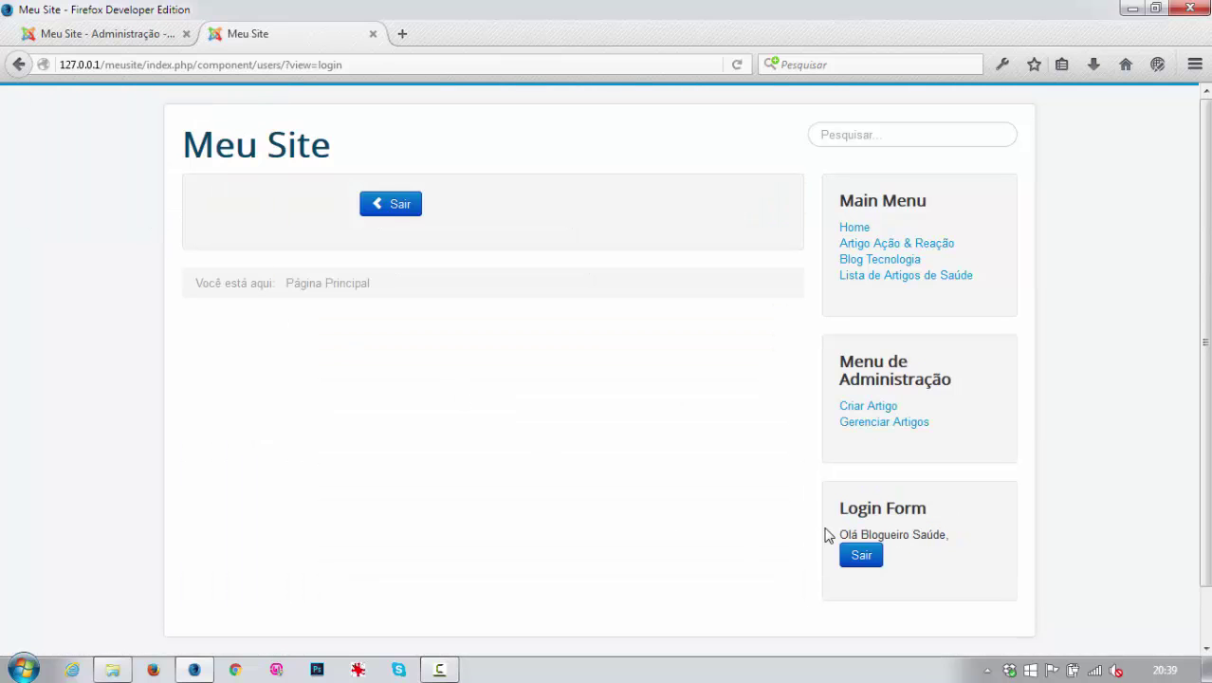
{"action": "left_click", "coordinate": [873, 426]}
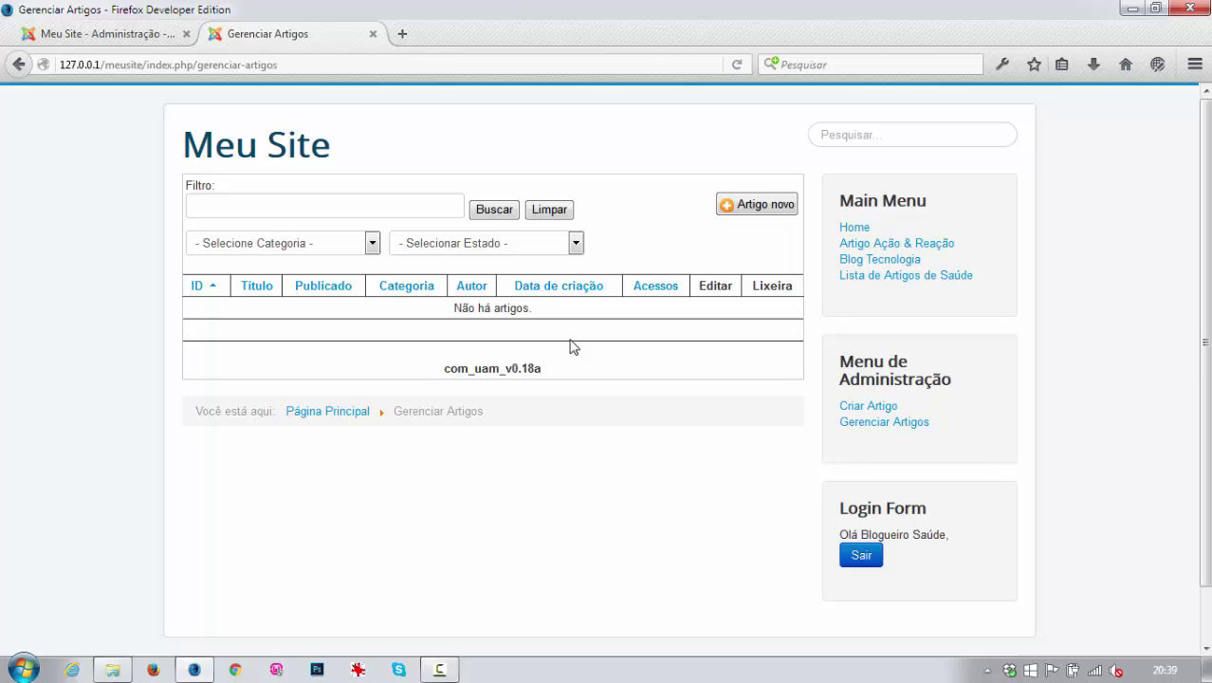
Start a new article and choose Blog Saúde, the only category offered, on Publicação.
{"action": "left_click", "coordinate": [749, 206]}
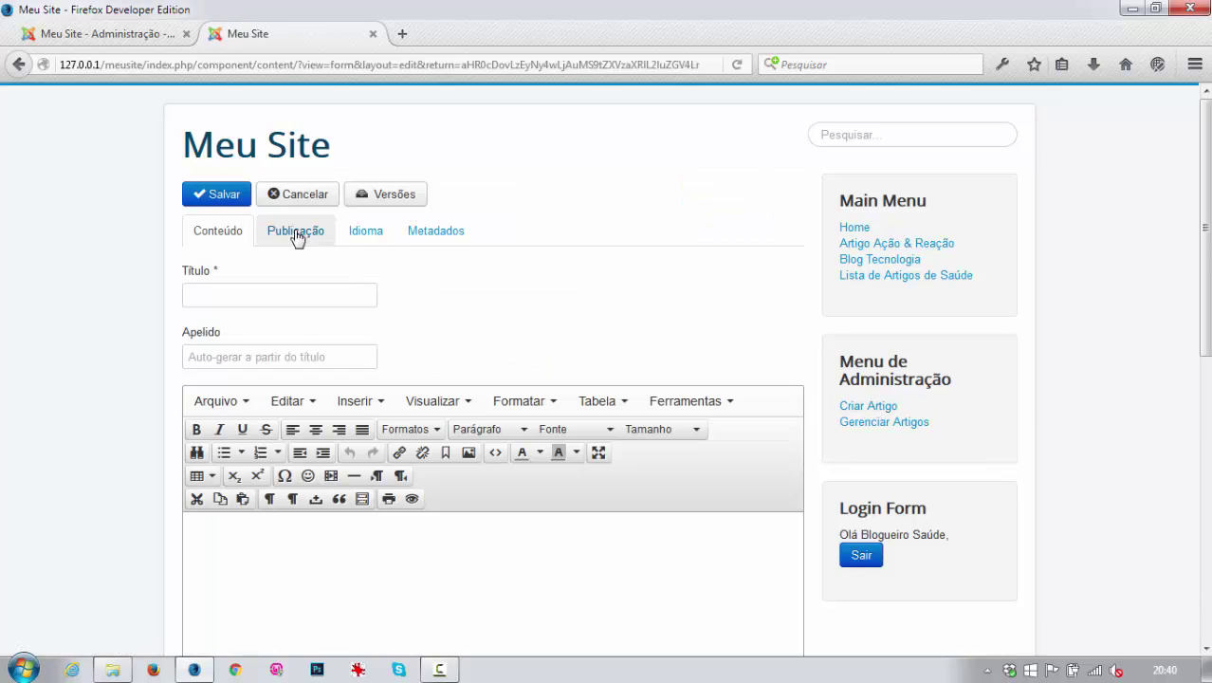
{"action": "left_click", "coordinate": [296, 233]}
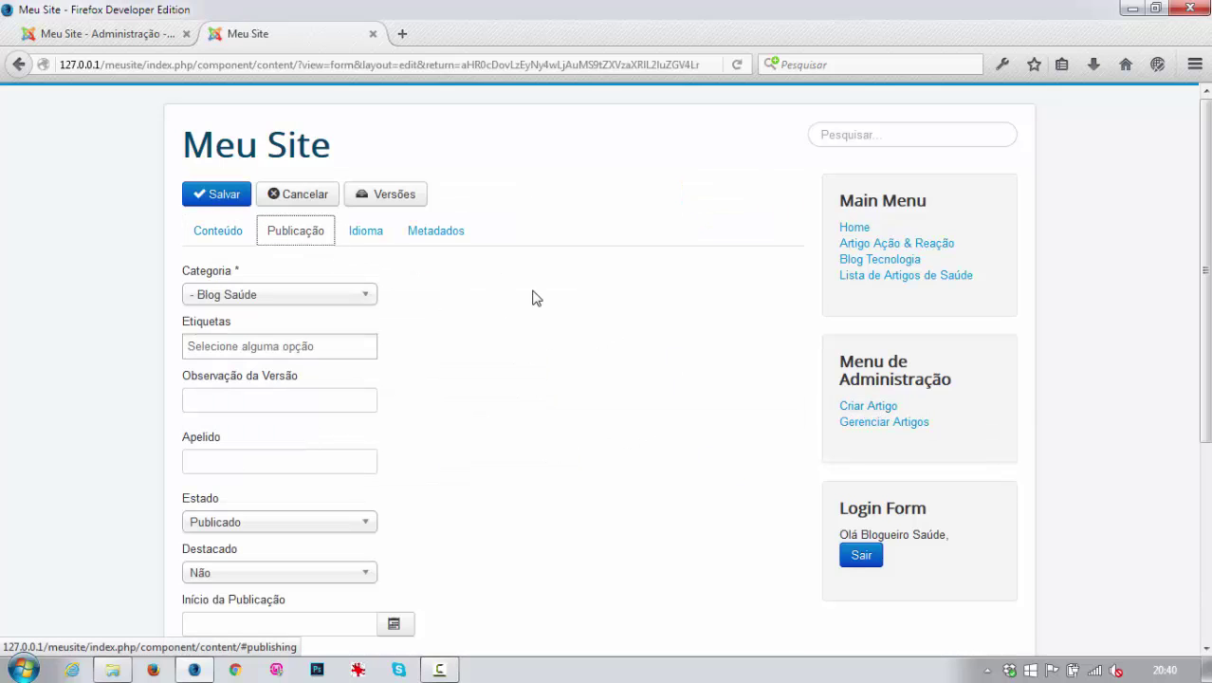
{"action": "left_click", "coordinate": [272, 296]}
{"action": "left_click", "coordinate": [272, 295]}
{"action": "left_click", "coordinate": [272, 296]}
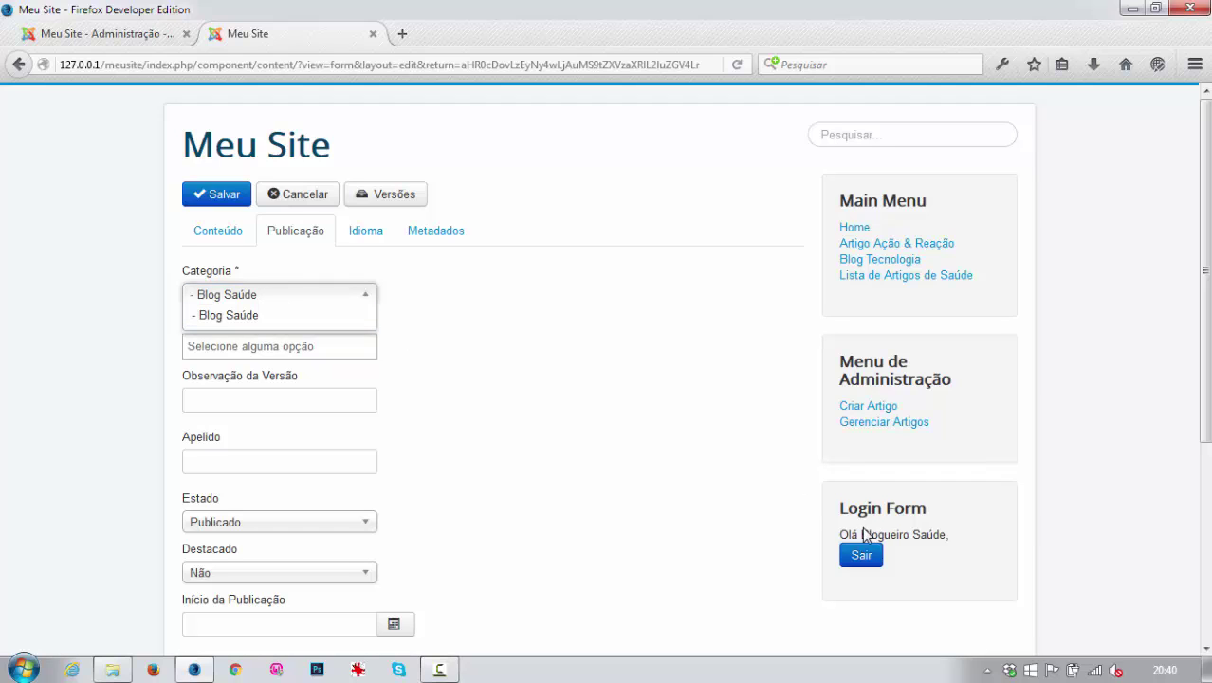
{"action": "left_click", "coordinate": [243, 319]}
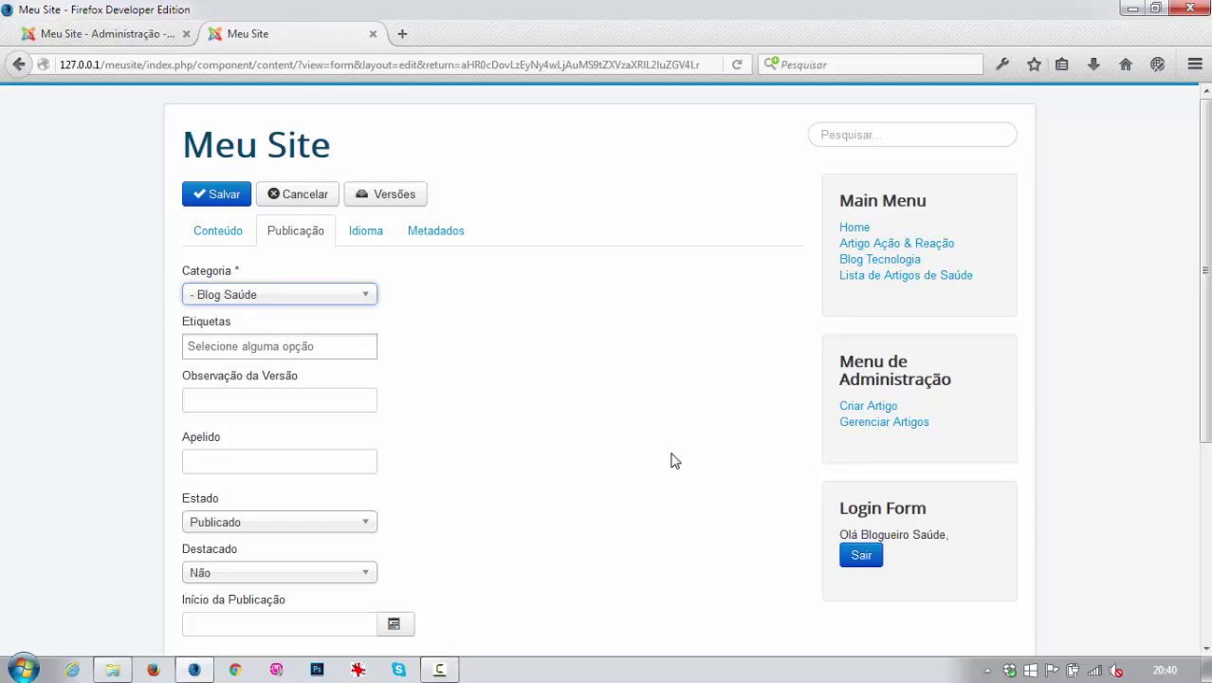
Submit the article titled 'Blogueiro Saúde' with body text, then log out of the site.
{"action": "left_click", "coordinate": [219, 232]}
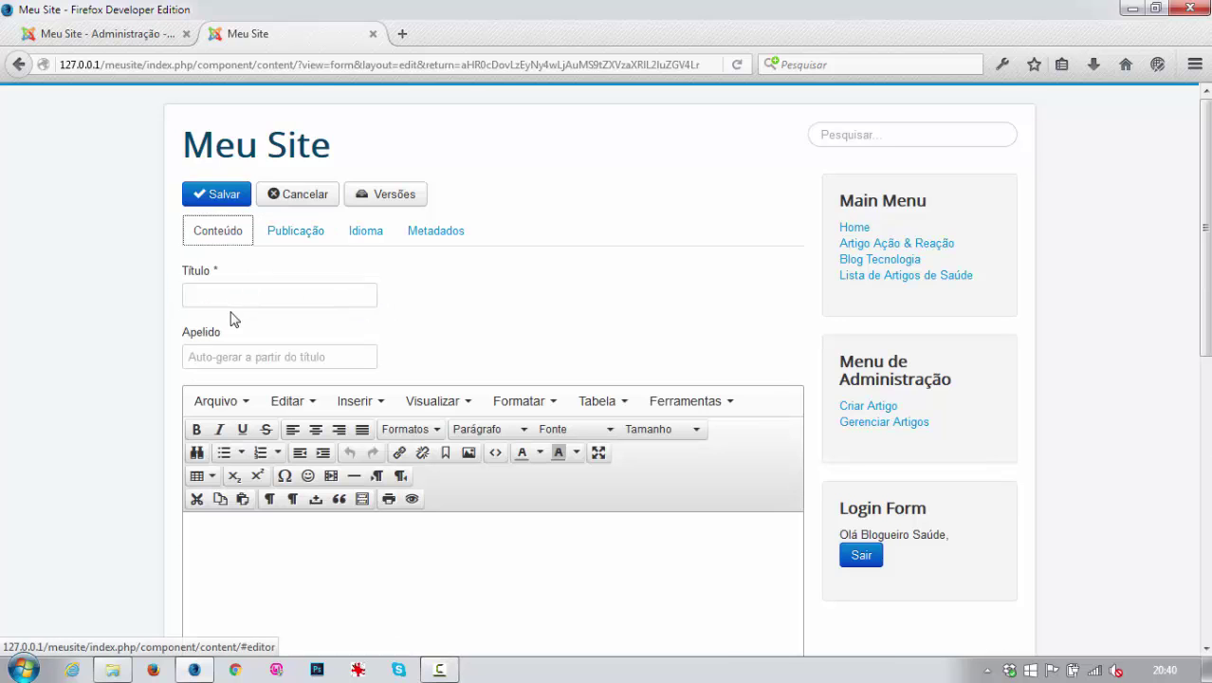
{"action": "left_click", "coordinate": [226, 295]}
{"action": "type", "text": "Blogue"}
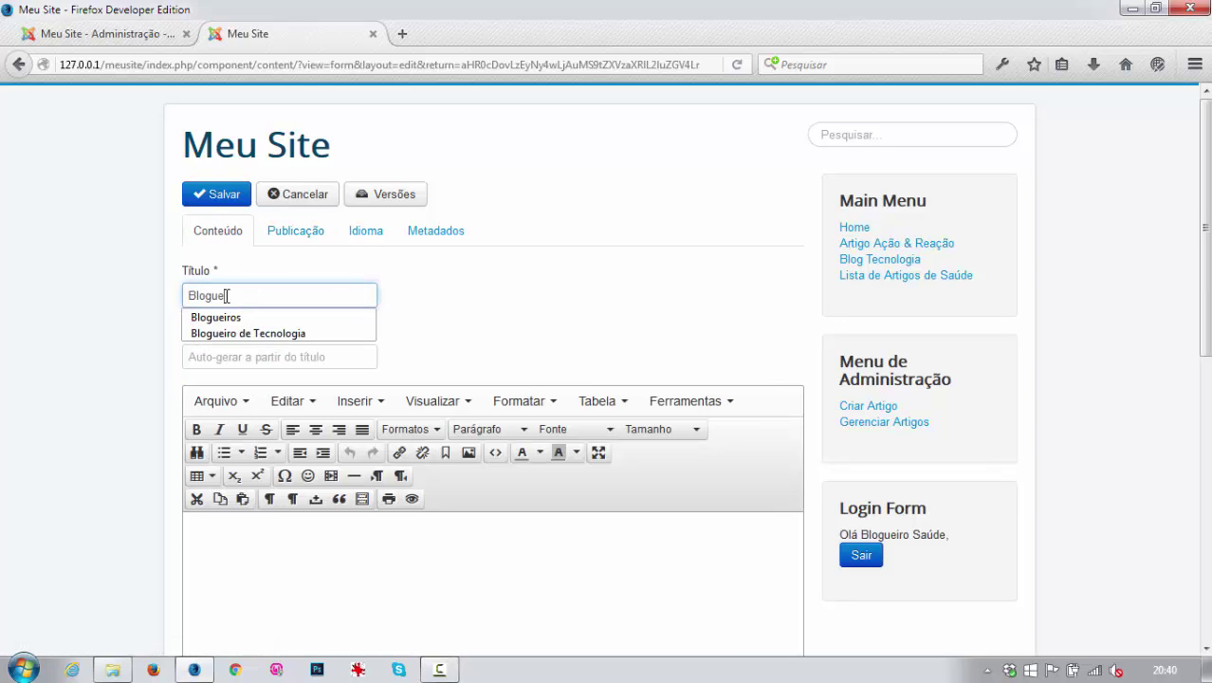
{"action": "type", "text": "iro Saúde"}
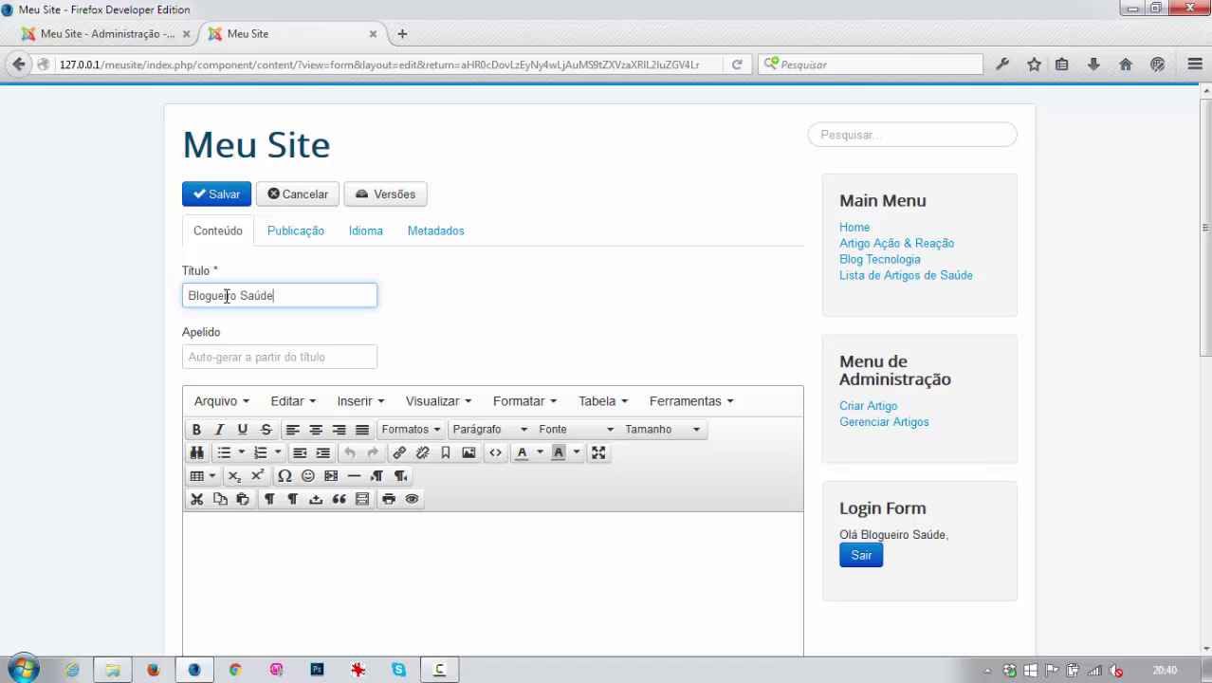
{"action": "left_click", "coordinate": [241, 531]}
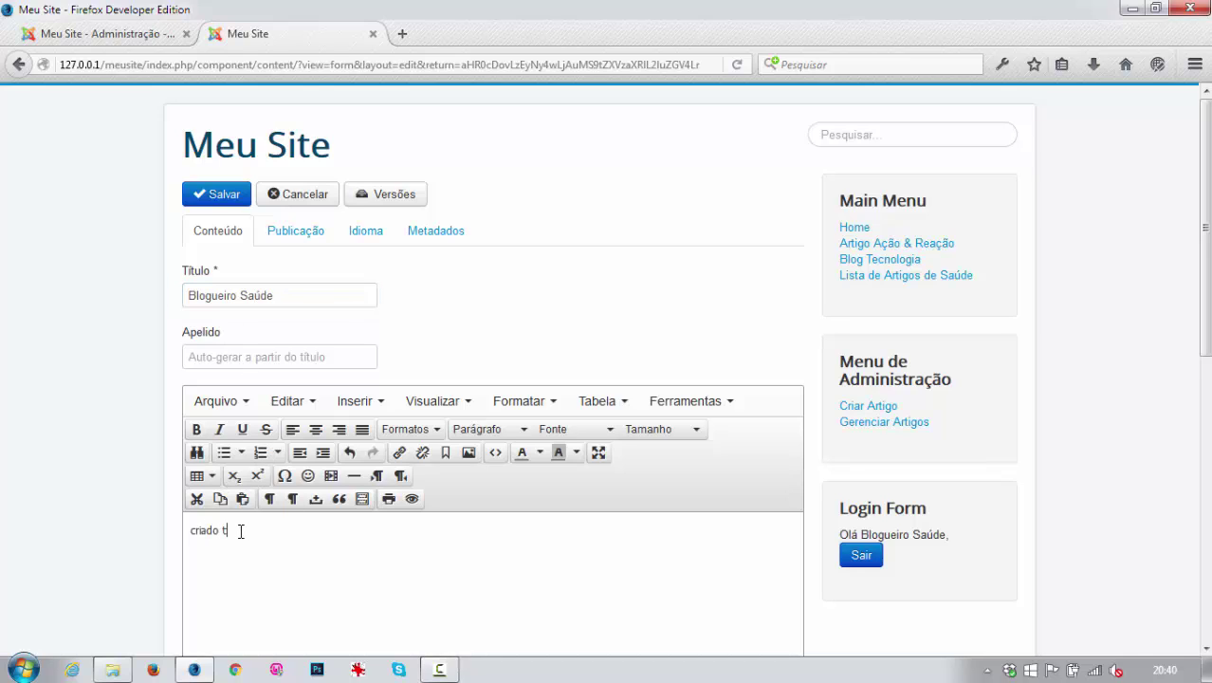
{"action": "left_click", "coordinate": [220, 196]}
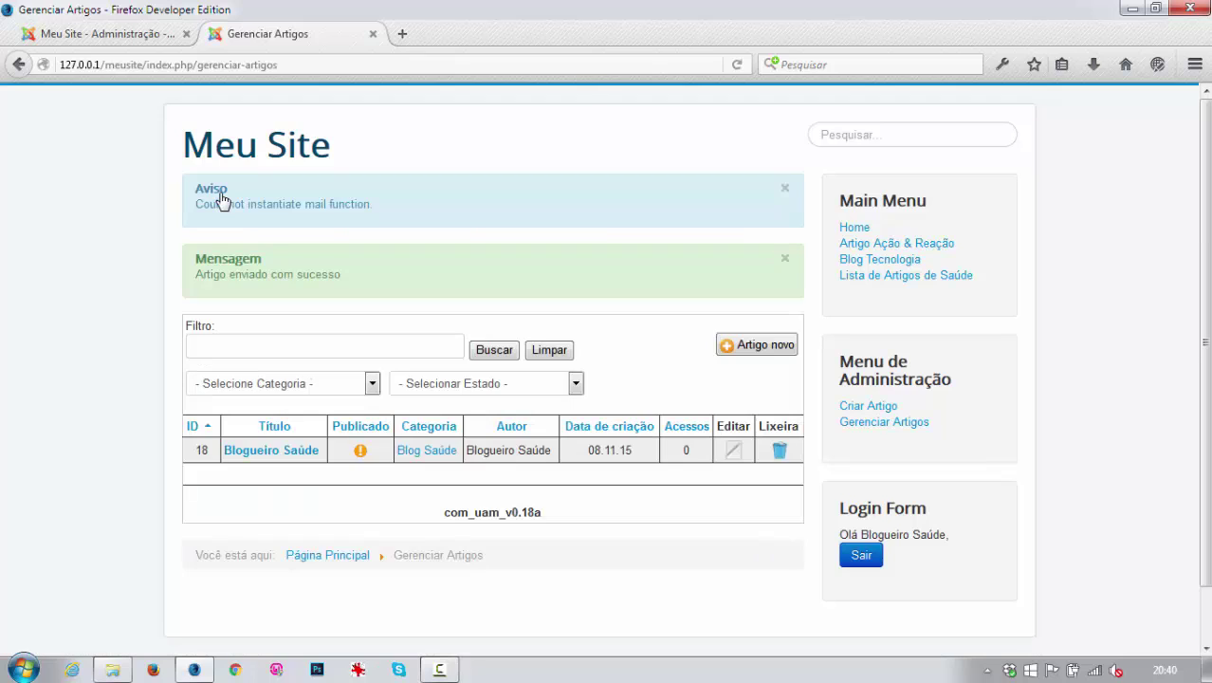
{"action": "left_click", "coordinate": [861, 555]}
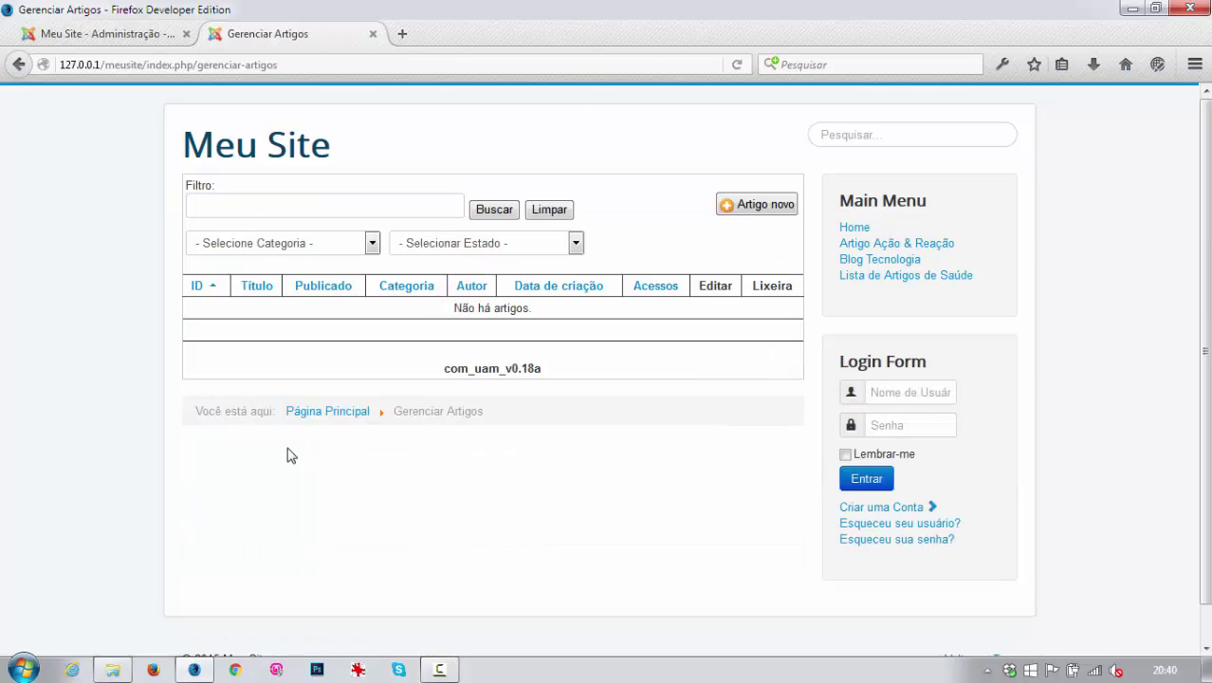
Log in on the front end with the general blogger's username and password, and let the browser remember the login.
{"action": "left_click", "coordinate": [895, 391]}
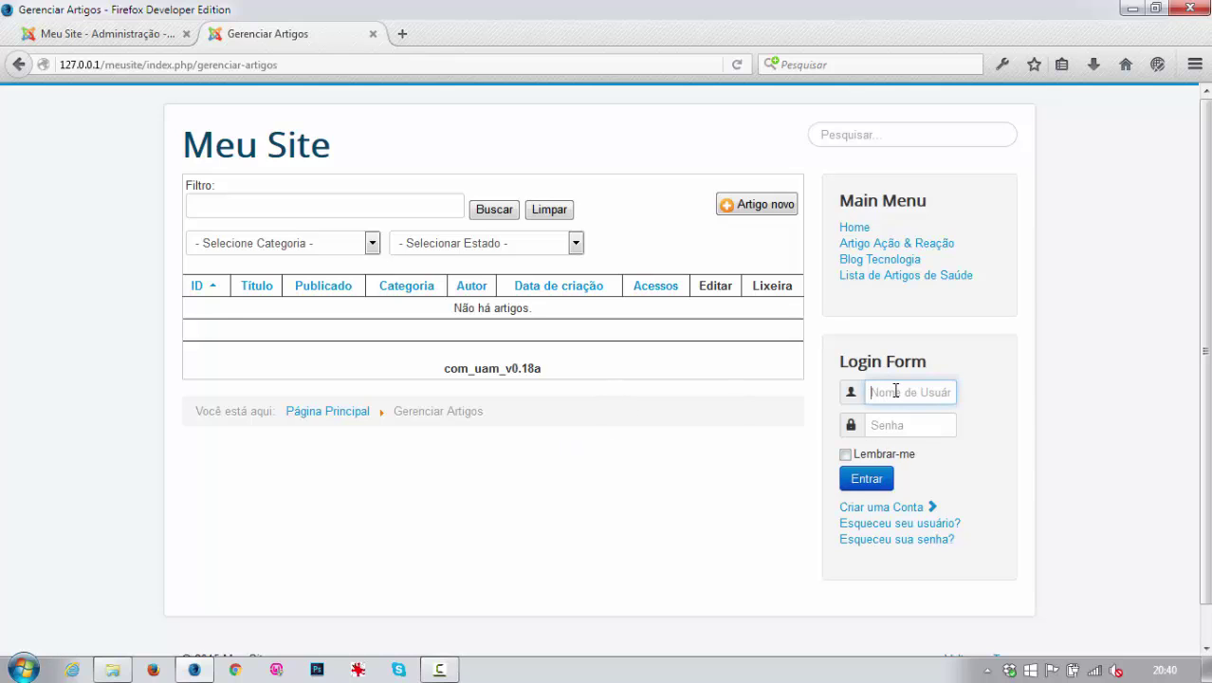
{"action": "type", "text": "teste3"}
{"action": "key", "text": "Tab"}
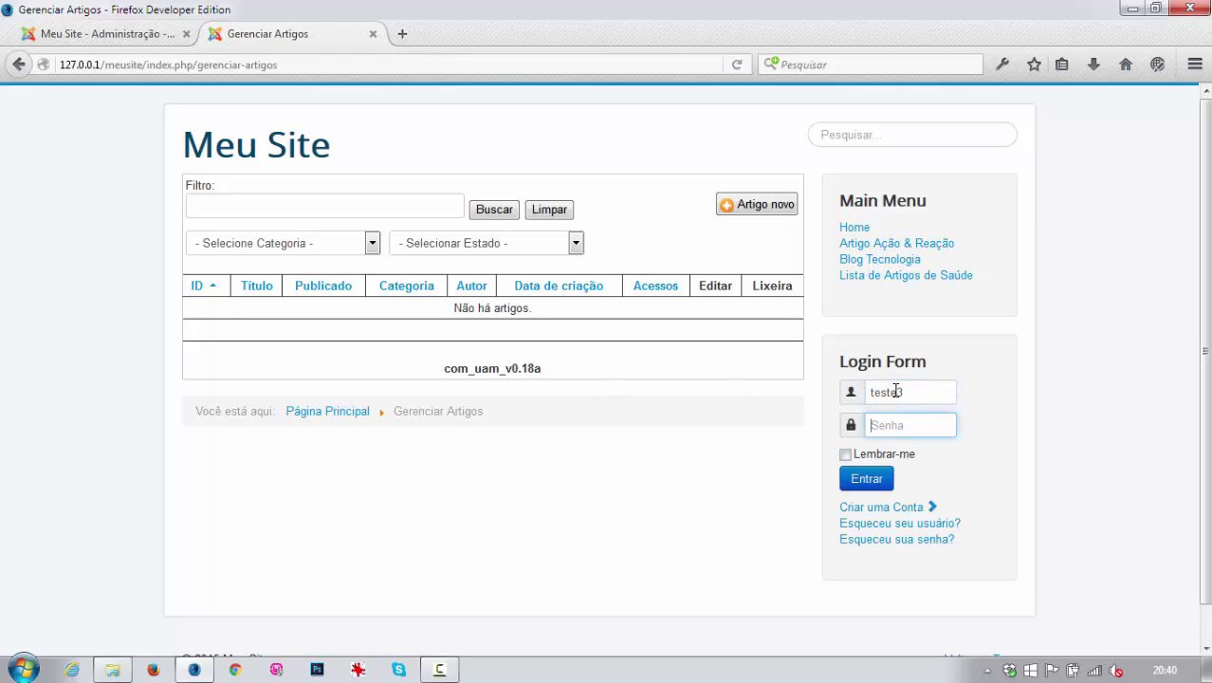
{"action": "left_click", "coordinate": [869, 479]}
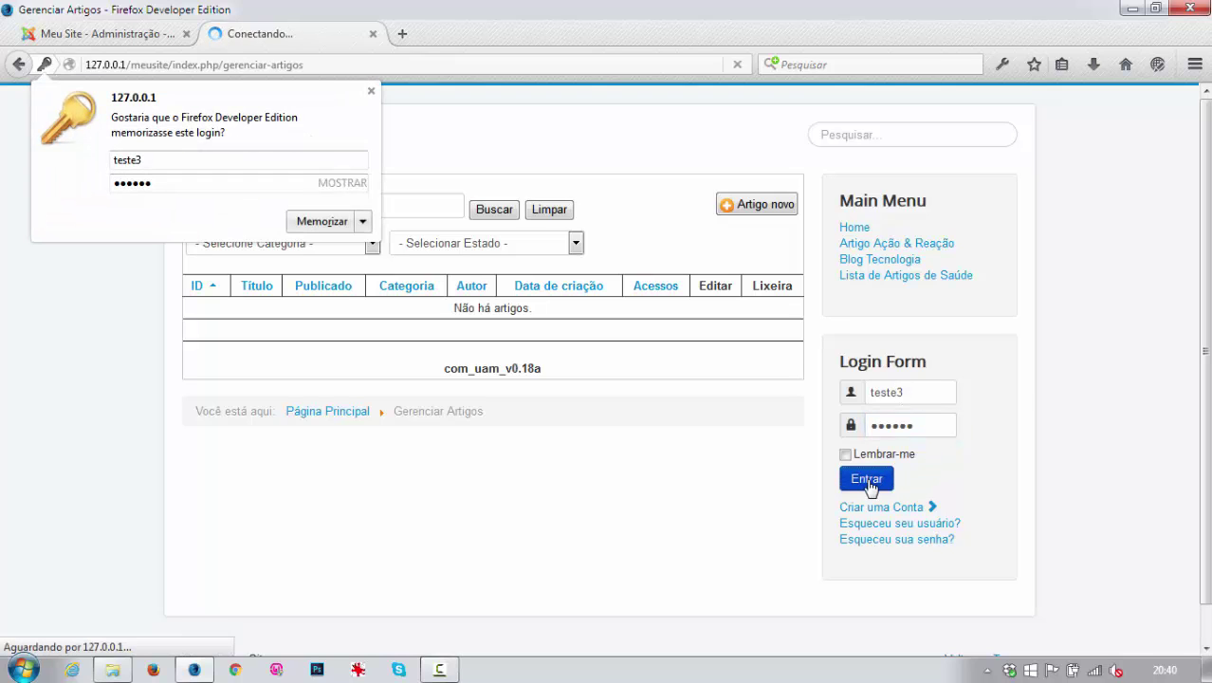
{"action": "left_click", "coordinate": [324, 220]}
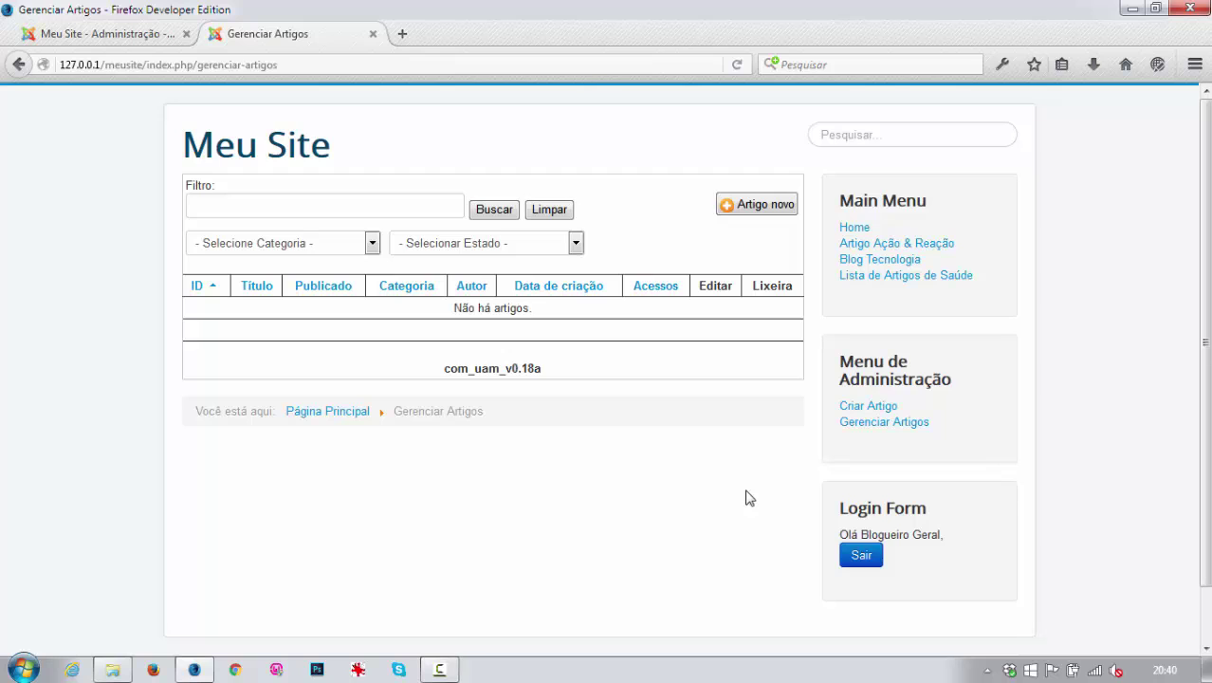
Start a new article as Blogueiro Geral and confirm the categories offered are Blog Tecnologia and Blog Saúde.
{"action": "left_click", "coordinate": [869, 407]}
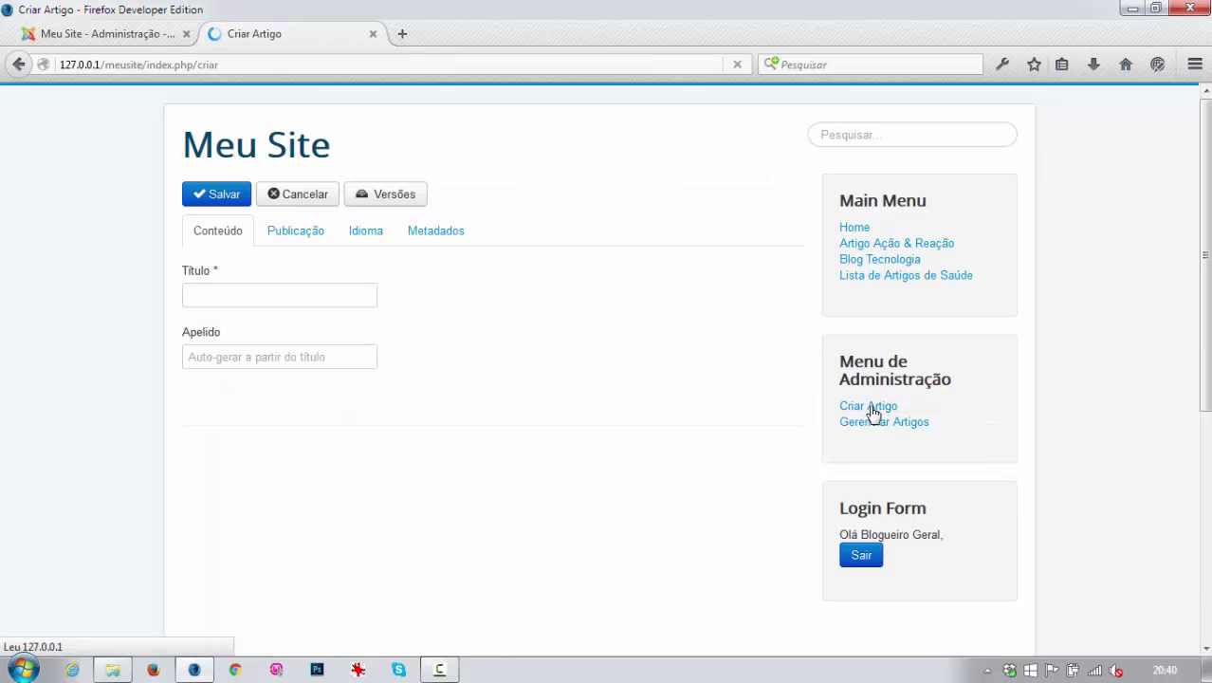
{"action": "left_click", "coordinate": [305, 233]}
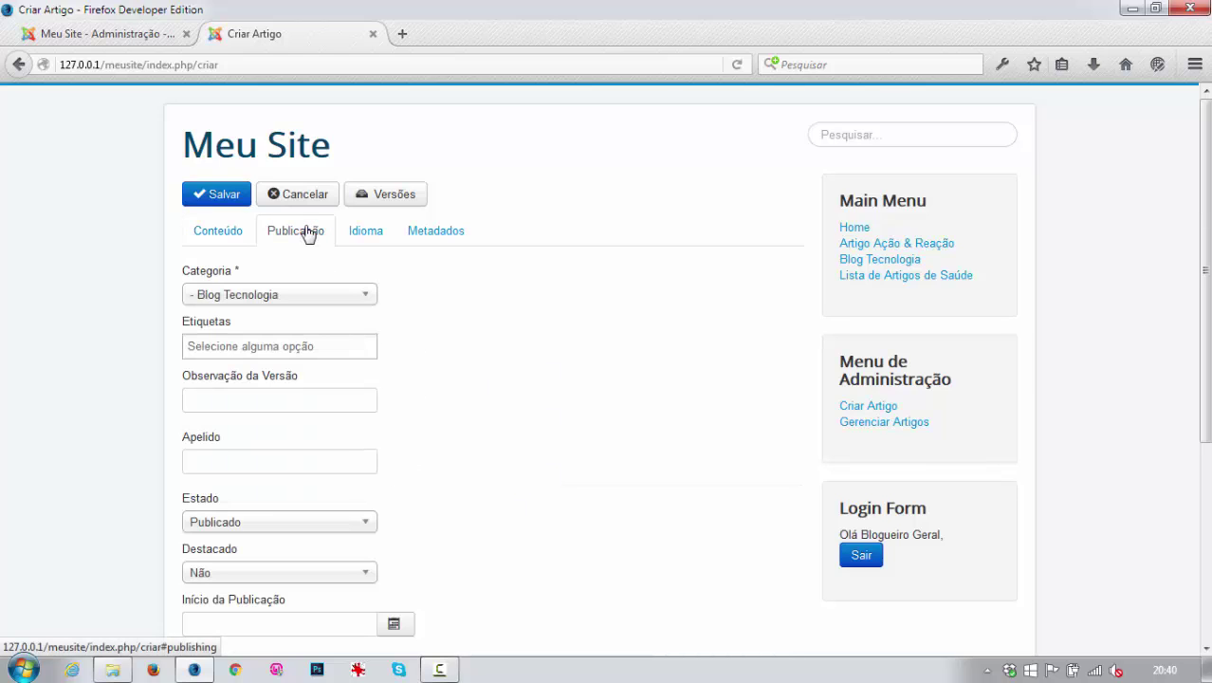
{"action": "left_click", "coordinate": [369, 300]}
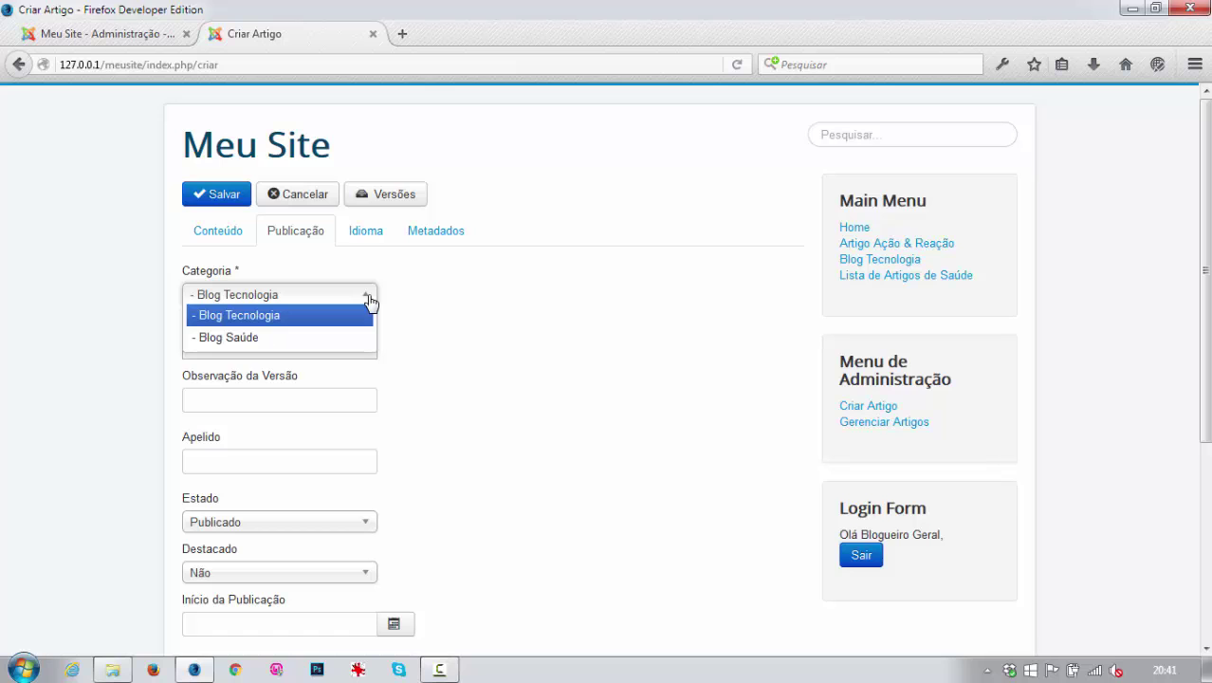
{"action": "left_click", "coordinate": [138, 35]}
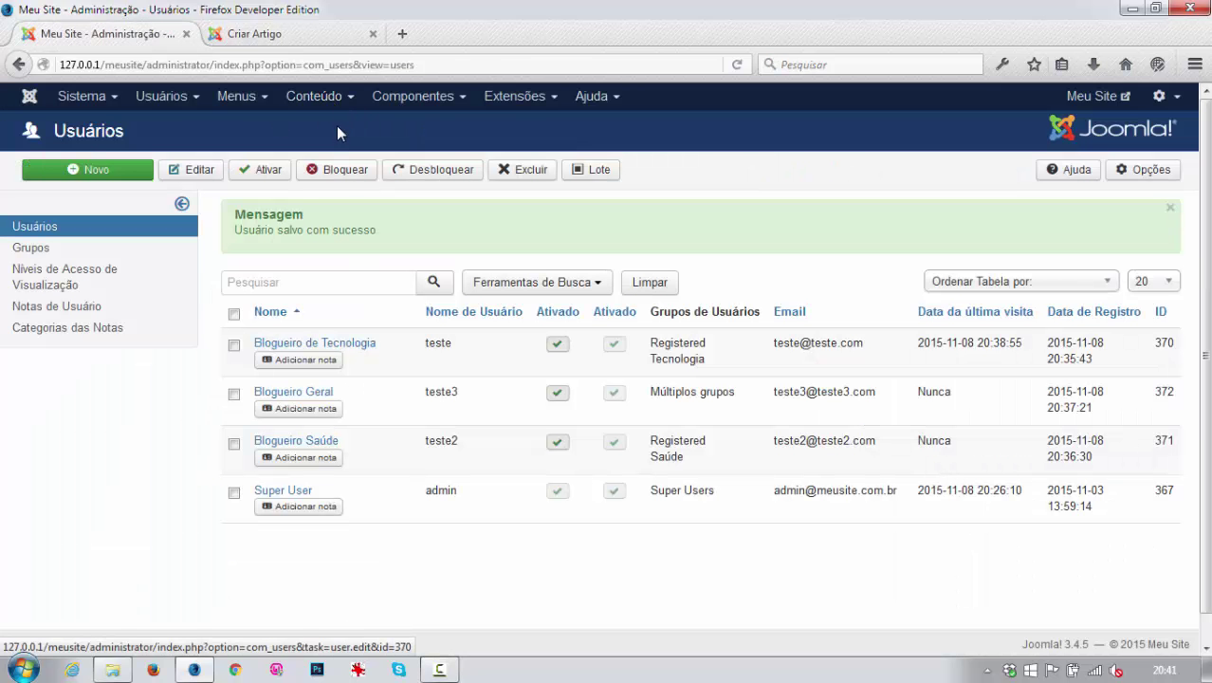
Review the article categories under Conteúdo > Categorias, then return to the new-article form.
{"action": "left_click", "coordinate": [321, 99]}
{"action": "left_click", "coordinate": [322, 150]}
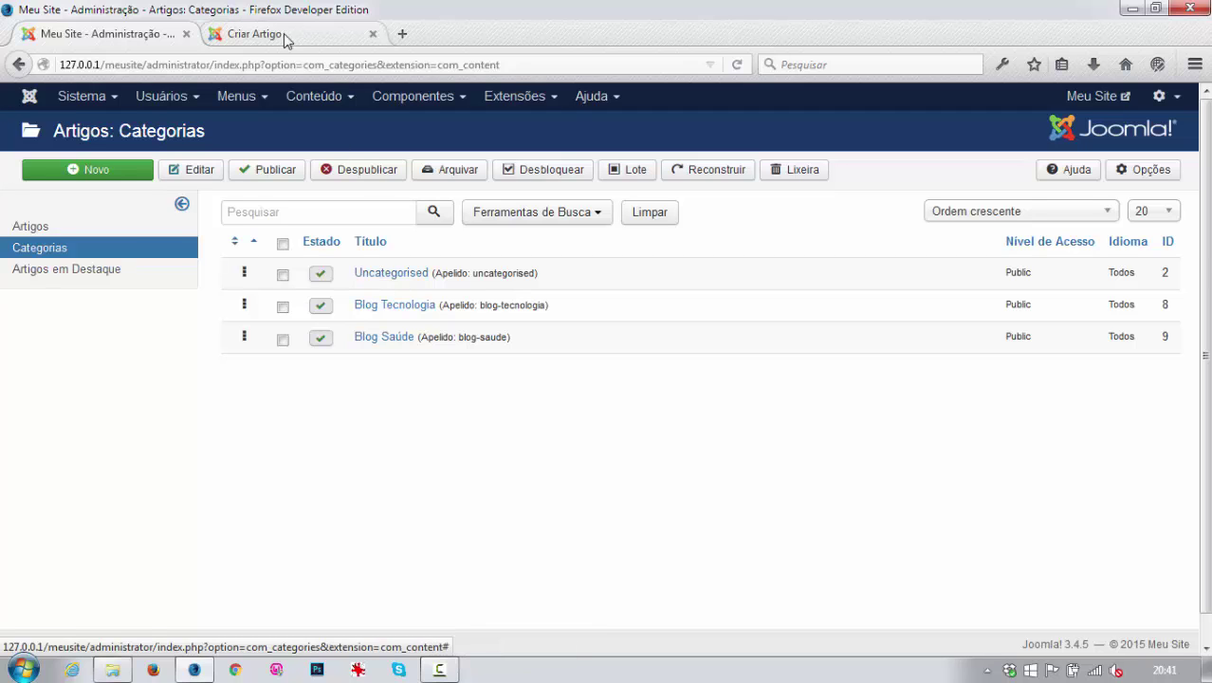
{"action": "left_click", "coordinate": [254, 34]}
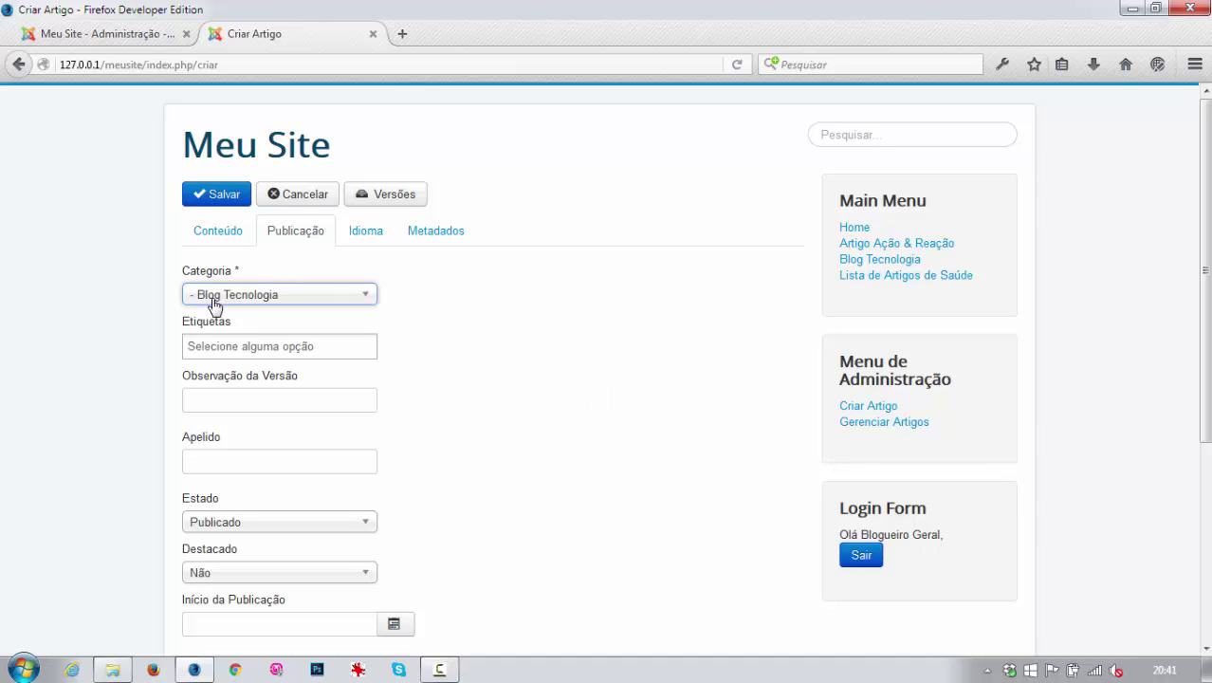
Recheck the offered categories, then cancel the new article without saving.
{"action": "left_click", "coordinate": [263, 299]}
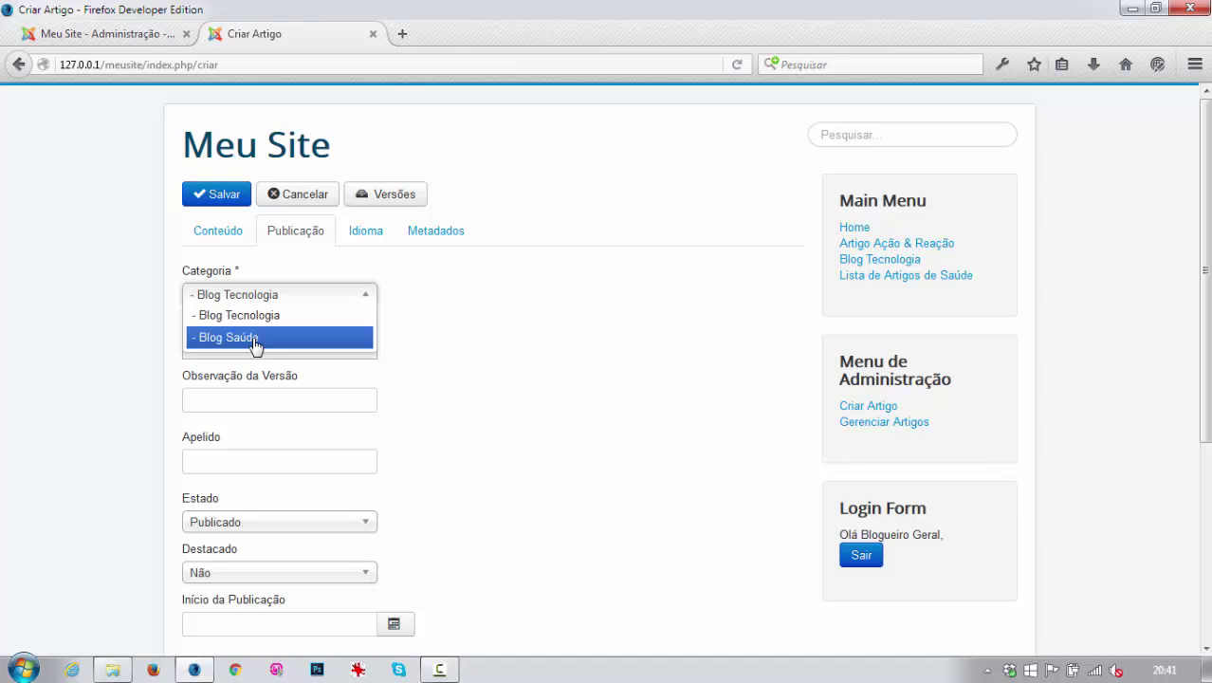
{"action": "left_click", "coordinate": [305, 194]}
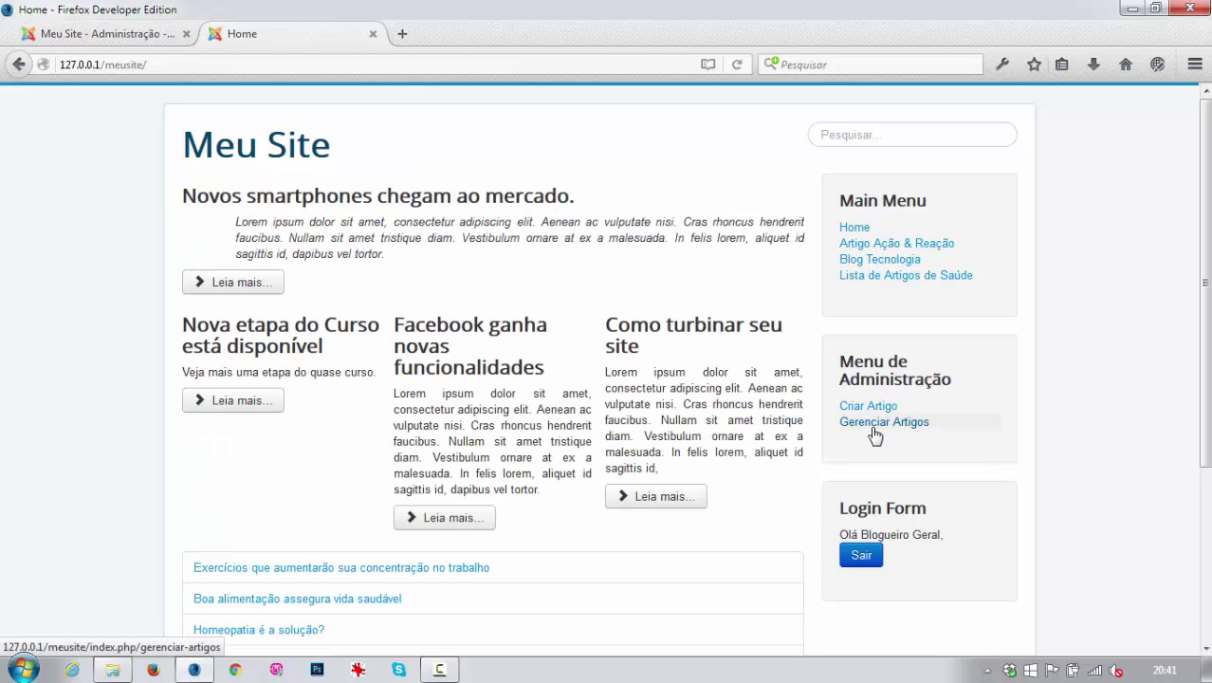
{"action": "left_click", "coordinate": [873, 426]}
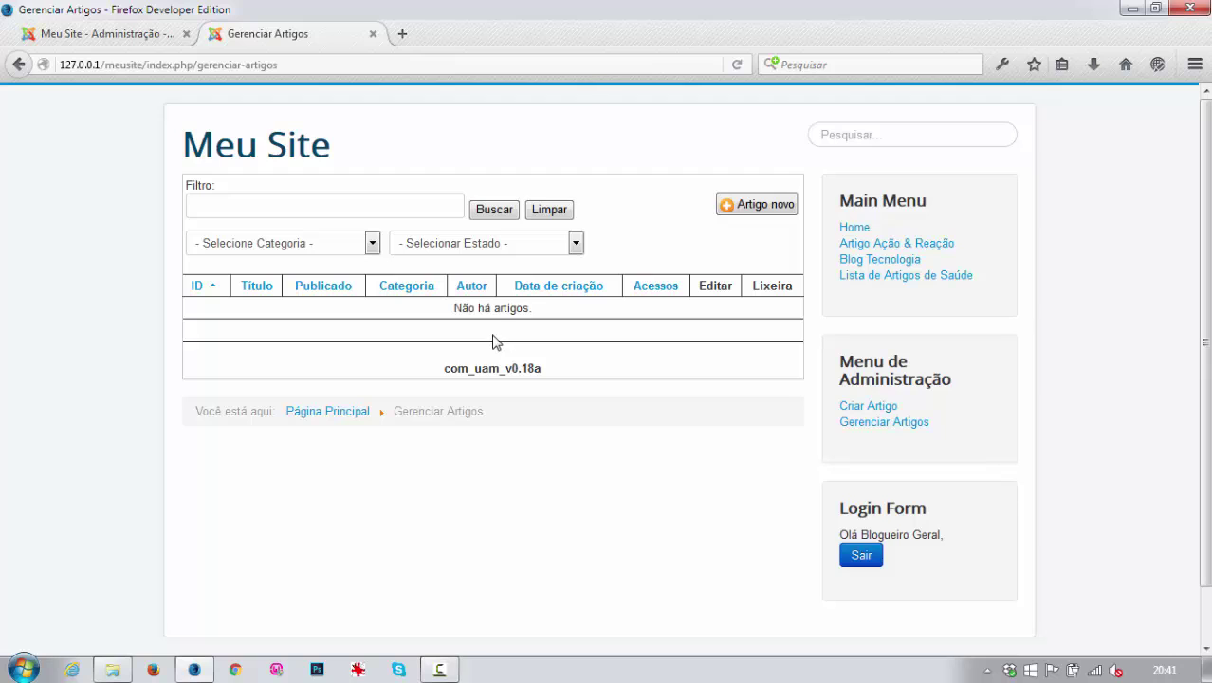
{"action": "left_click", "coordinate": [871, 408]}
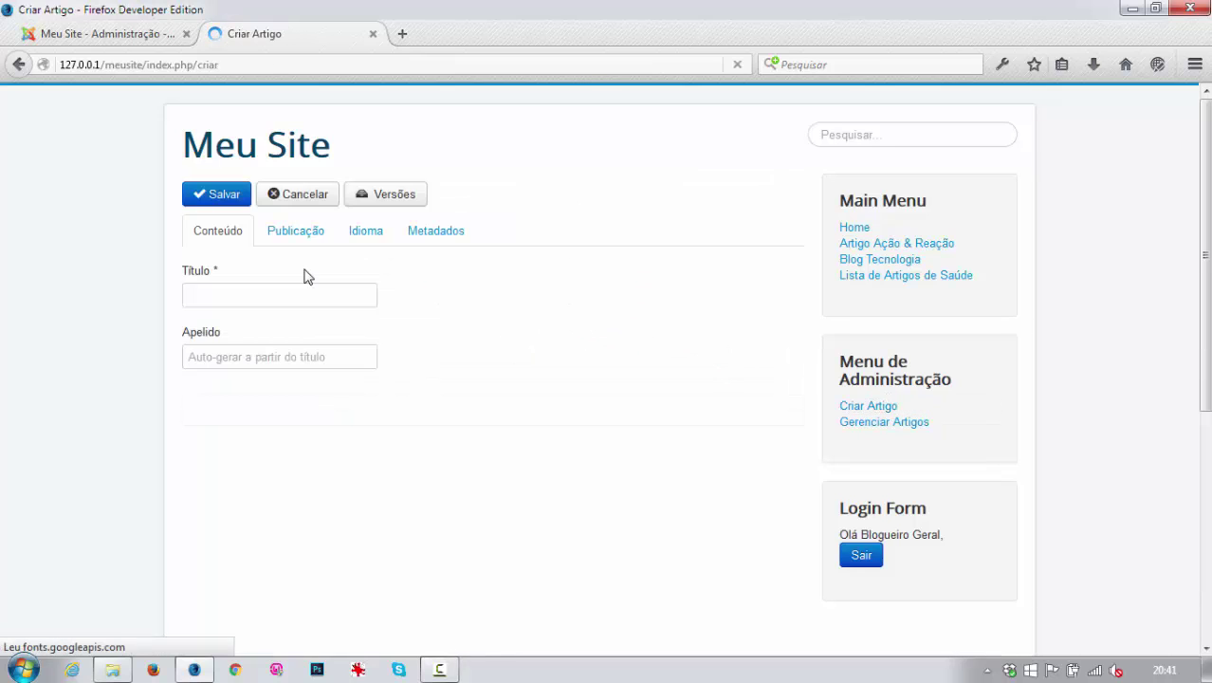
{"action": "left_click", "coordinate": [287, 243]}
{"action": "scroll", "coordinate": [349, 425], "scroll_direction": "down", "scroll_amount": 4}
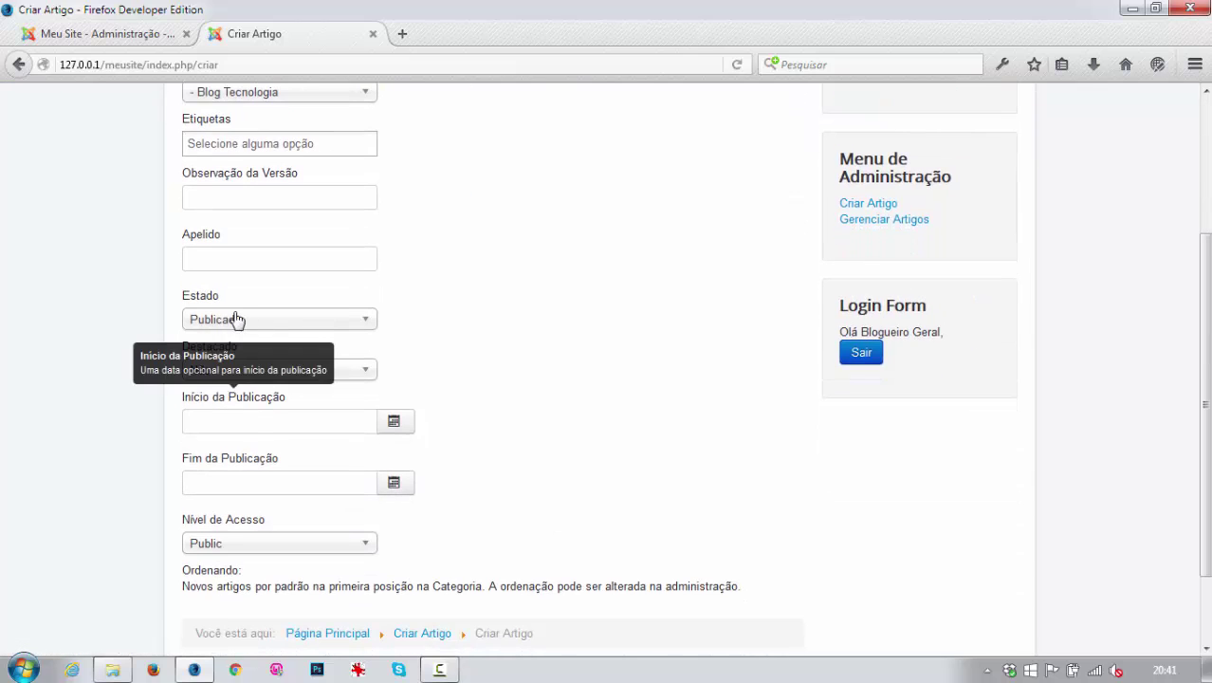
{"action": "scroll", "coordinate": [318, 336], "scroll_direction": "up", "scroll_amount": 4}
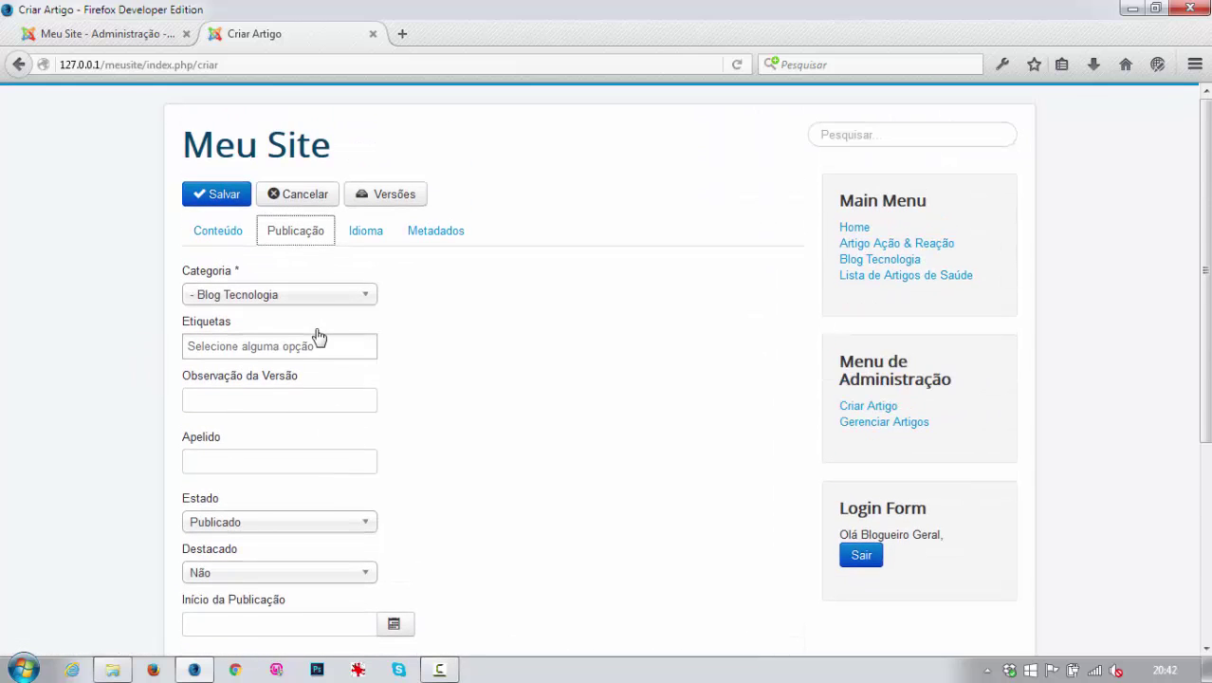
{"action": "left_click", "coordinate": [298, 194]}
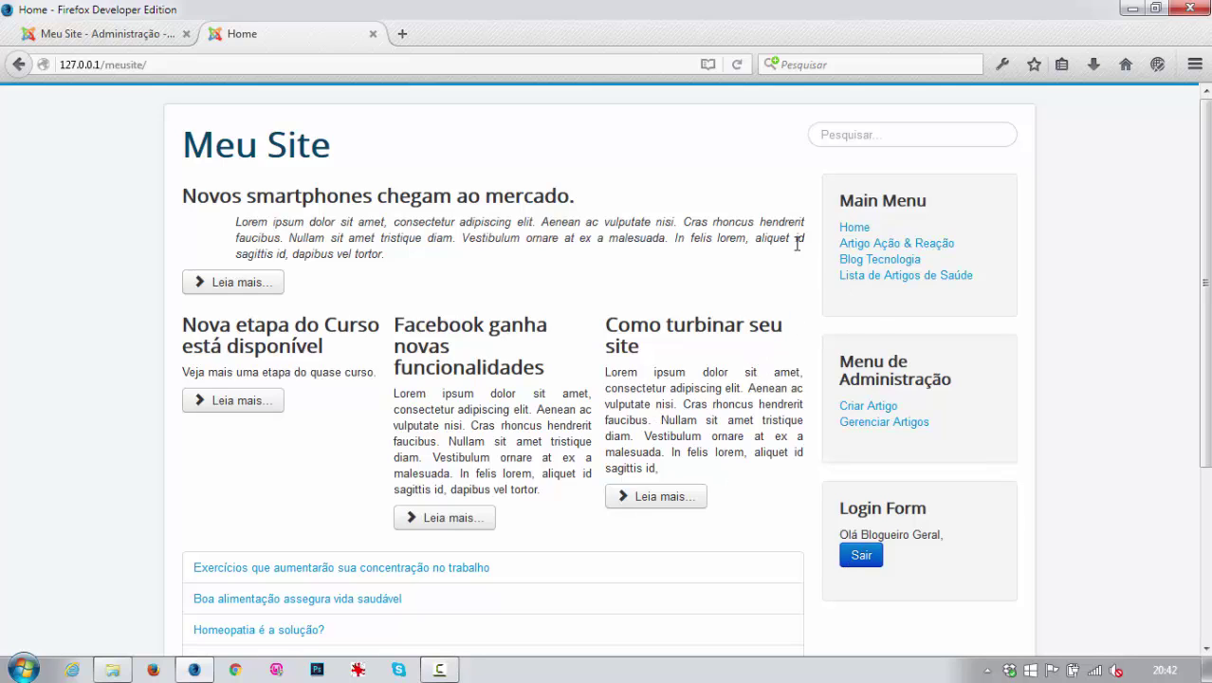
Open Blog Tecnologia, inspect the first article's gear options, and start a new article.
{"action": "left_click", "coordinate": [880, 261]}
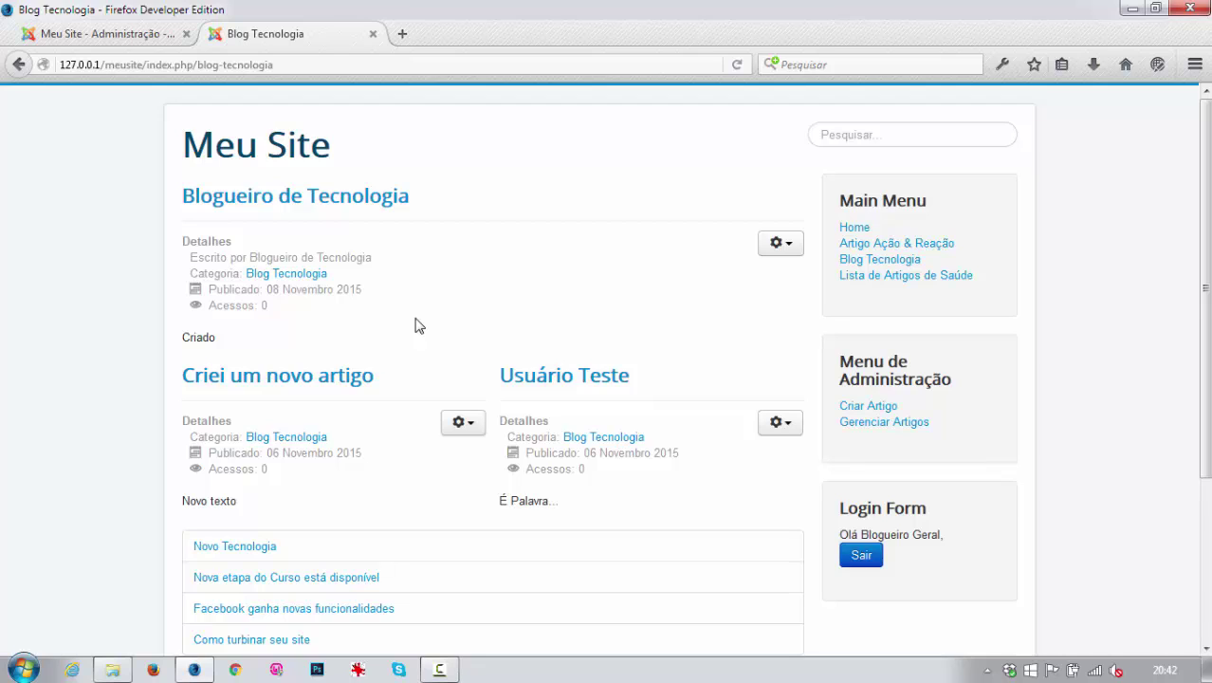
{"action": "left_click", "coordinate": [791, 248]}
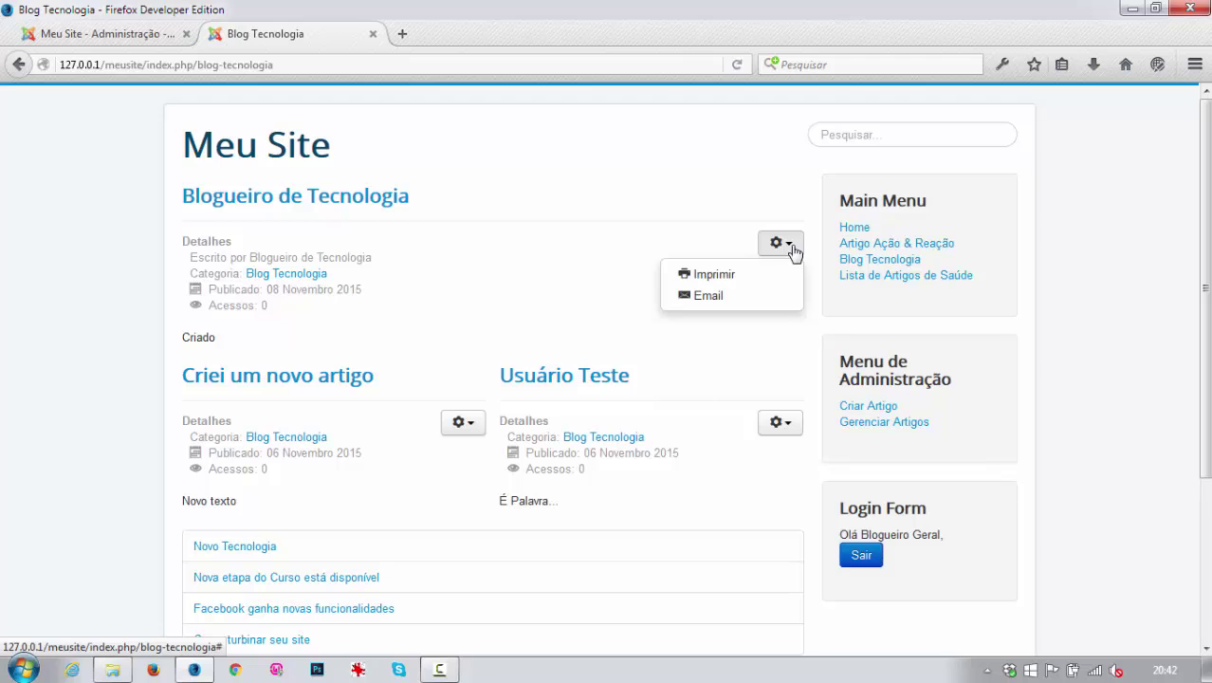
{"action": "left_click", "coordinate": [861, 405]}
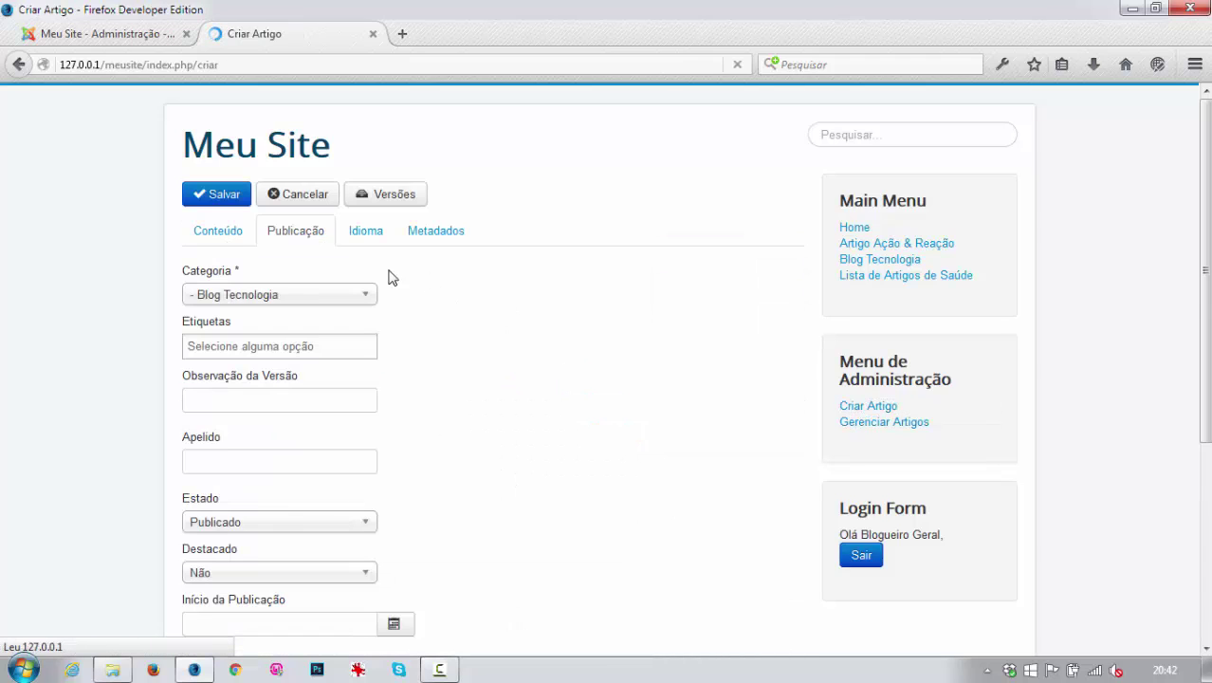
On the Conteúdo tab, title the article 'Blogueiro Geral', write 'Esse é meu!' and save it.
{"action": "left_click", "coordinate": [216, 230]}
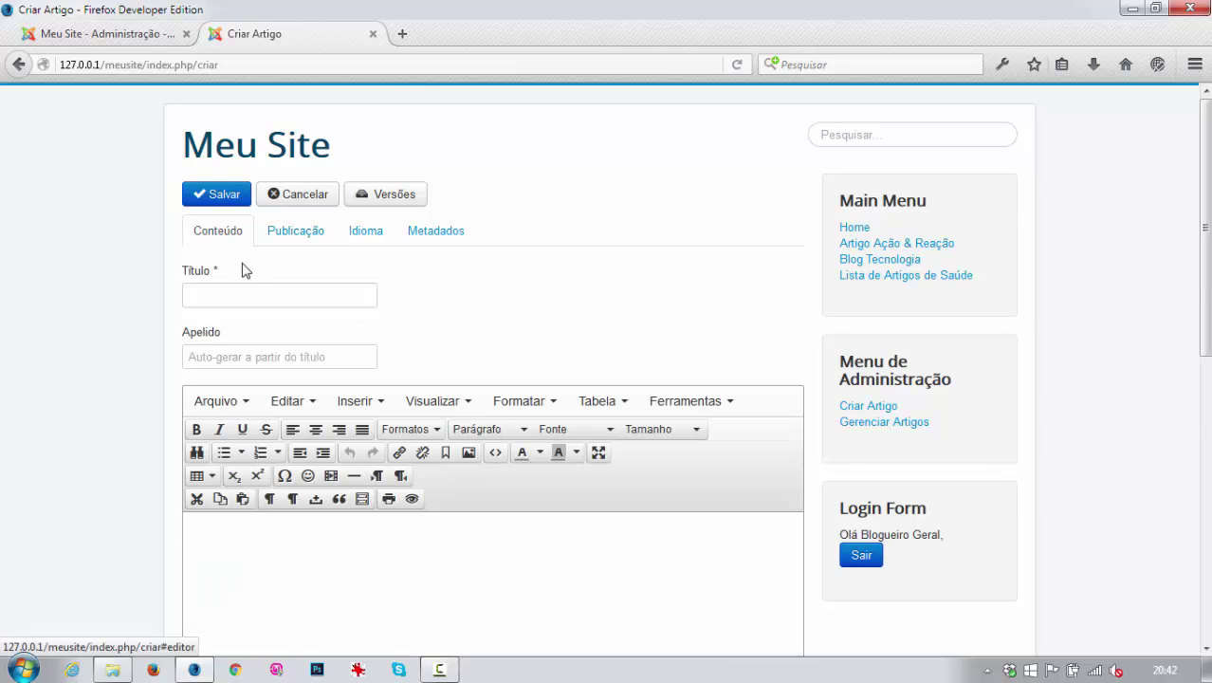
{"action": "left_click", "coordinate": [241, 295]}
{"action": "type", "text": "Blogu"}
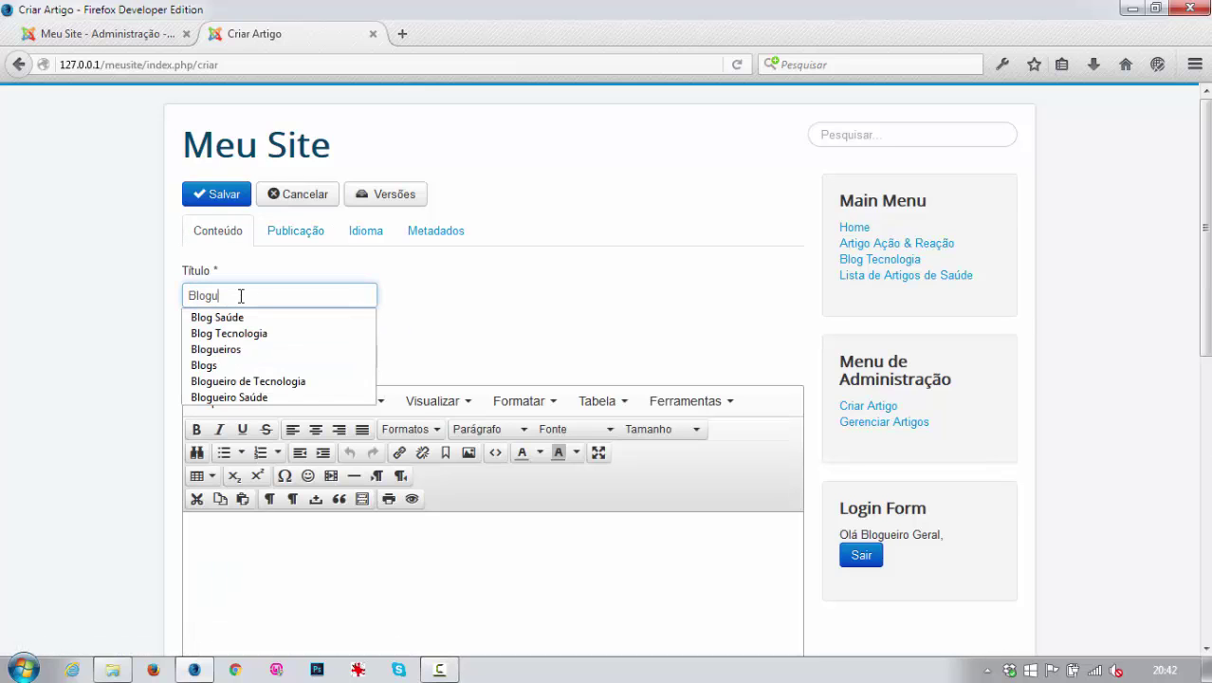
{"action": "type", "text": "eiro Geral"}
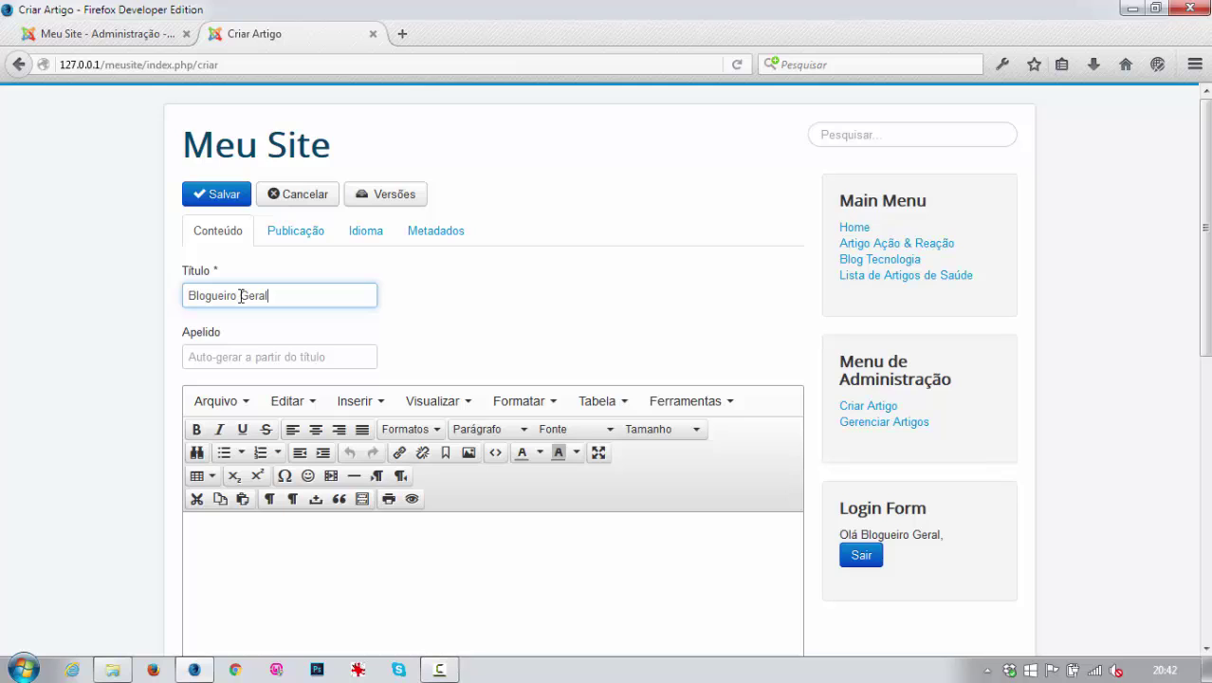
{"action": "left_click", "coordinate": [252, 522]}
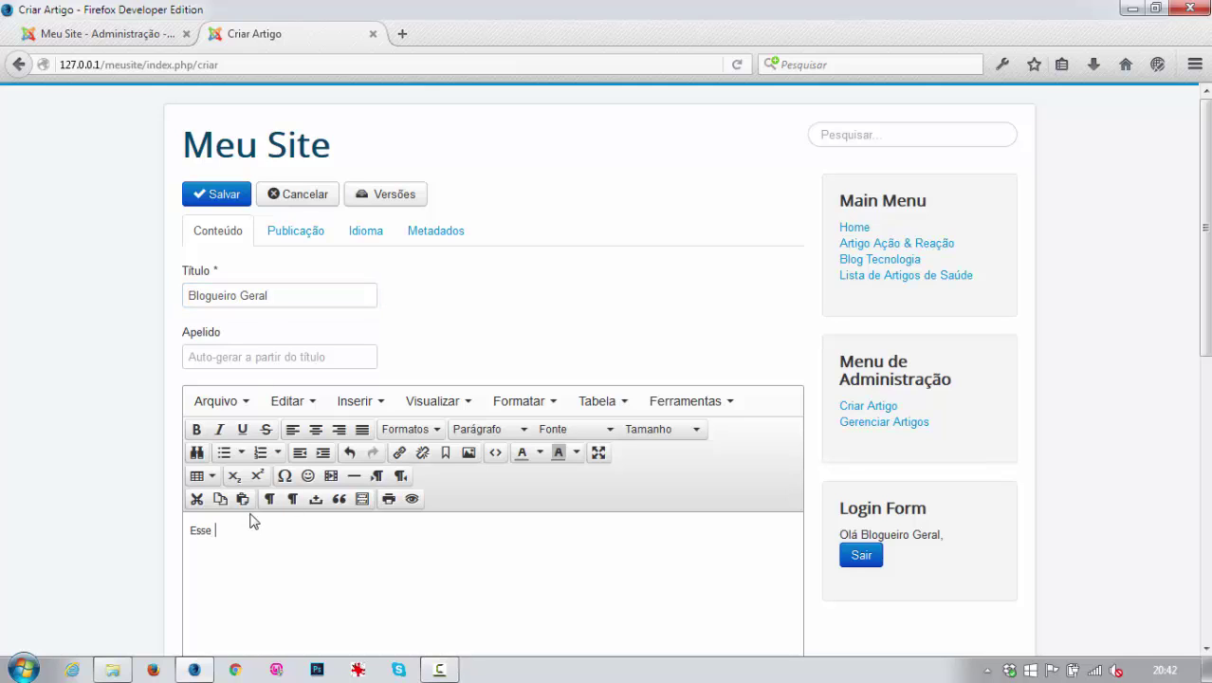
{"action": "type", "text": "Esse é meu!"}
{"action": "left_click", "coordinate": [224, 196]}
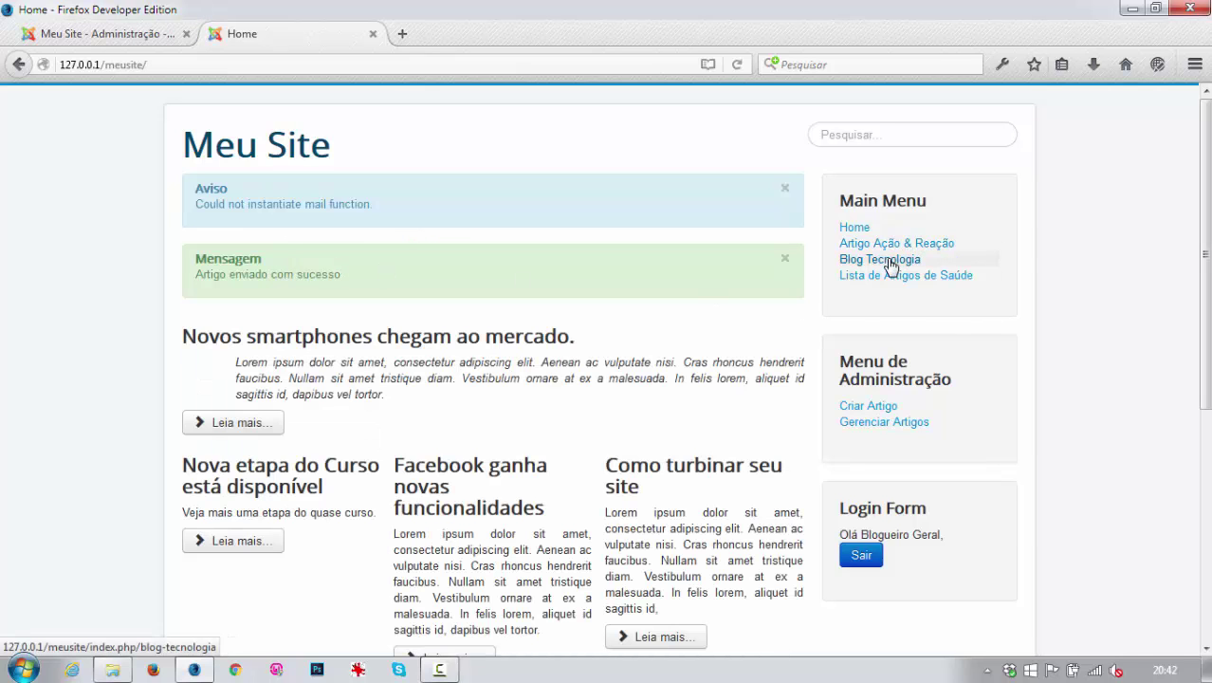
Open Blog Tecnologia and inspect the gear options on the Blogueiro Geral and Blogueiro de Tecnologia articles.
{"action": "left_click", "coordinate": [889, 260]}
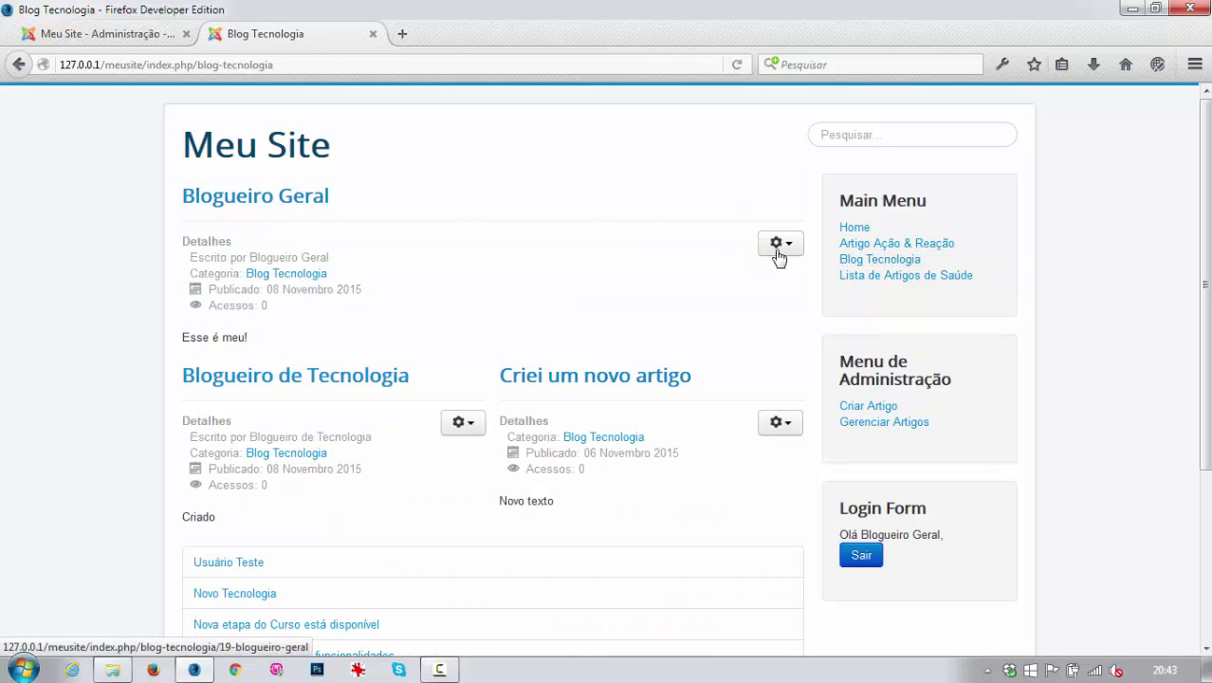
{"action": "left_click", "coordinate": [780, 248]}
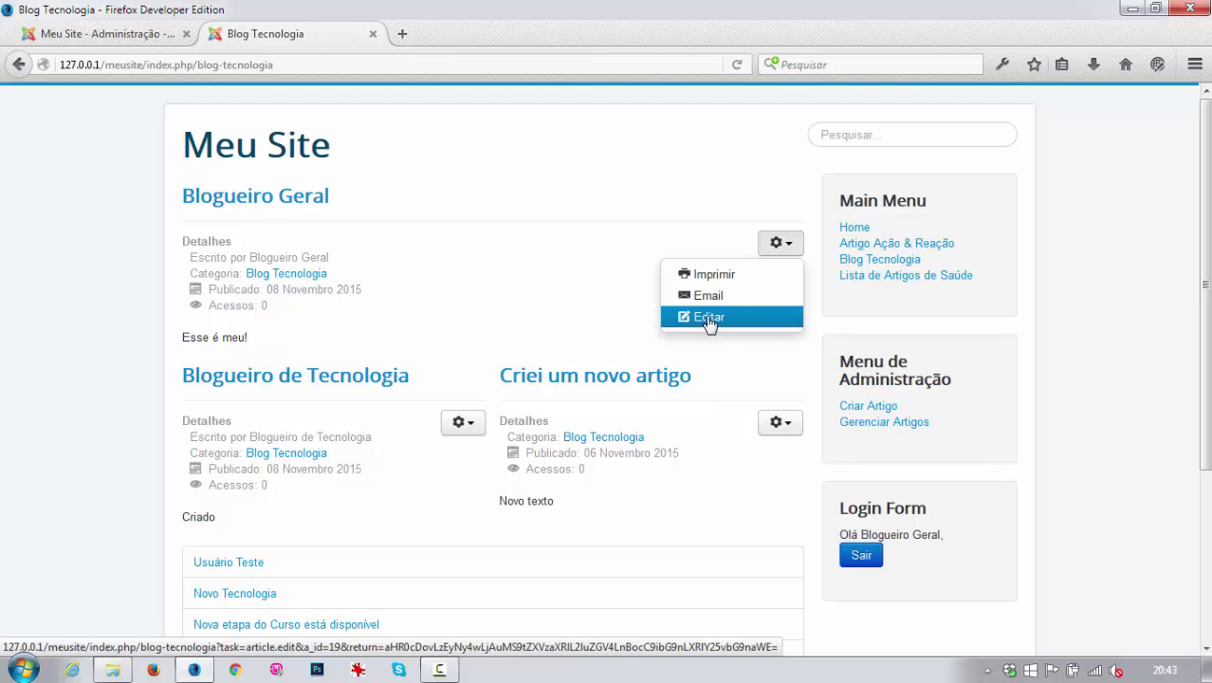
{"action": "left_click", "coordinate": [468, 424]}
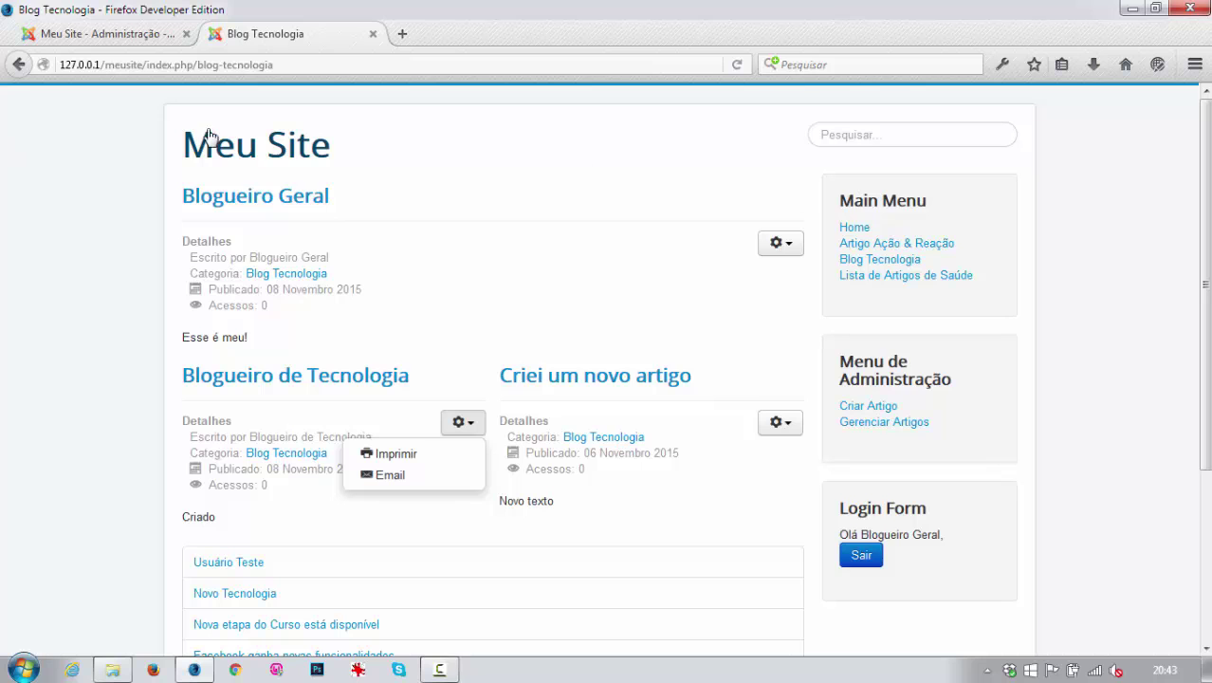
{"action": "scroll", "coordinate": [438, 285], "scroll_direction": "down", "scroll_amount": 5}
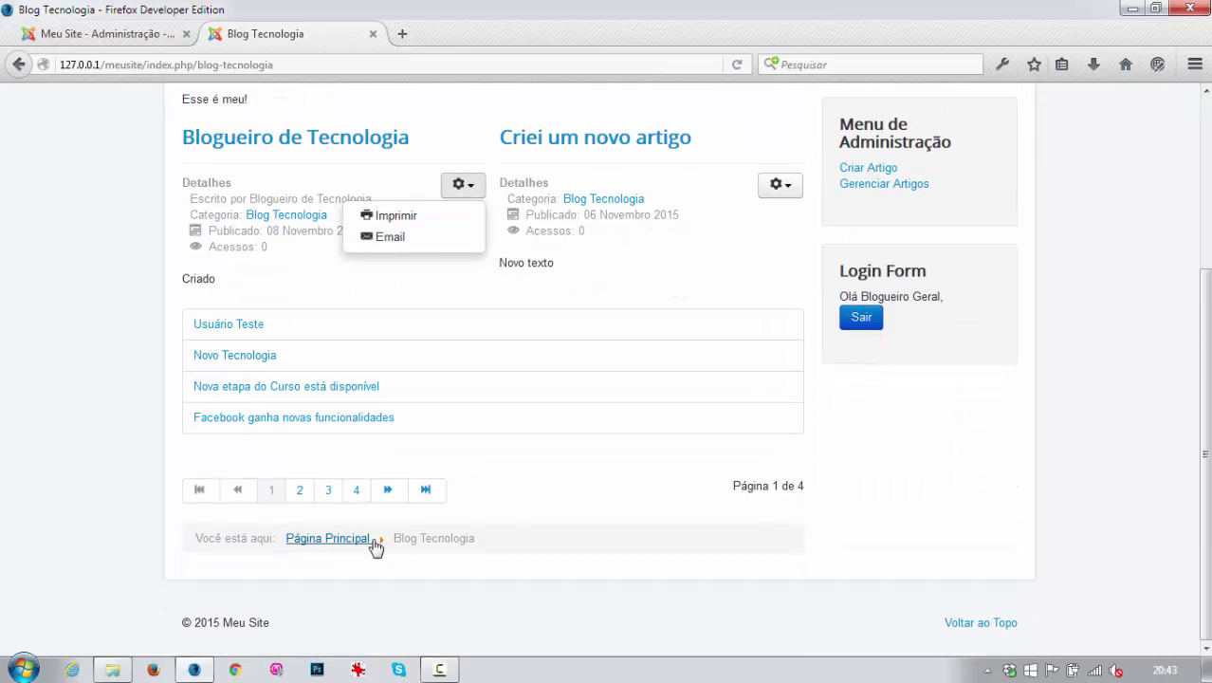
{"action": "scroll", "coordinate": [441, 489], "scroll_direction": "up", "scroll_amount": 5}
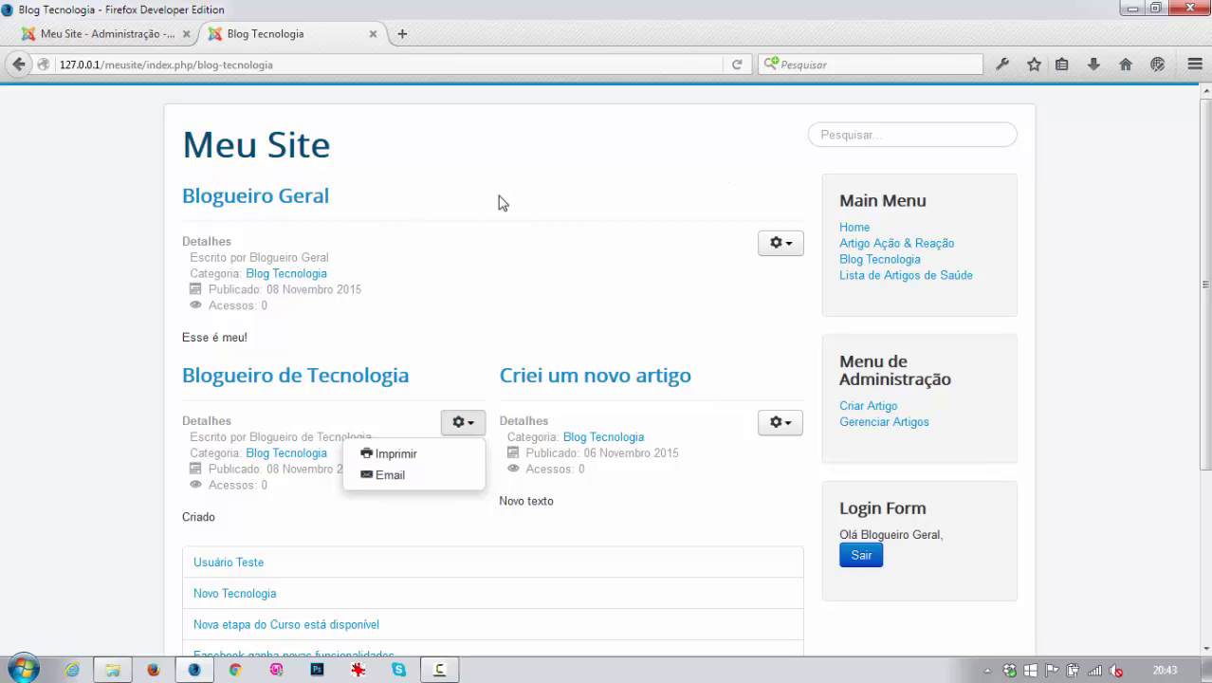
In the administrator, list the Main Menu items through Menus > Main Menu.
{"action": "left_click", "coordinate": [116, 35]}
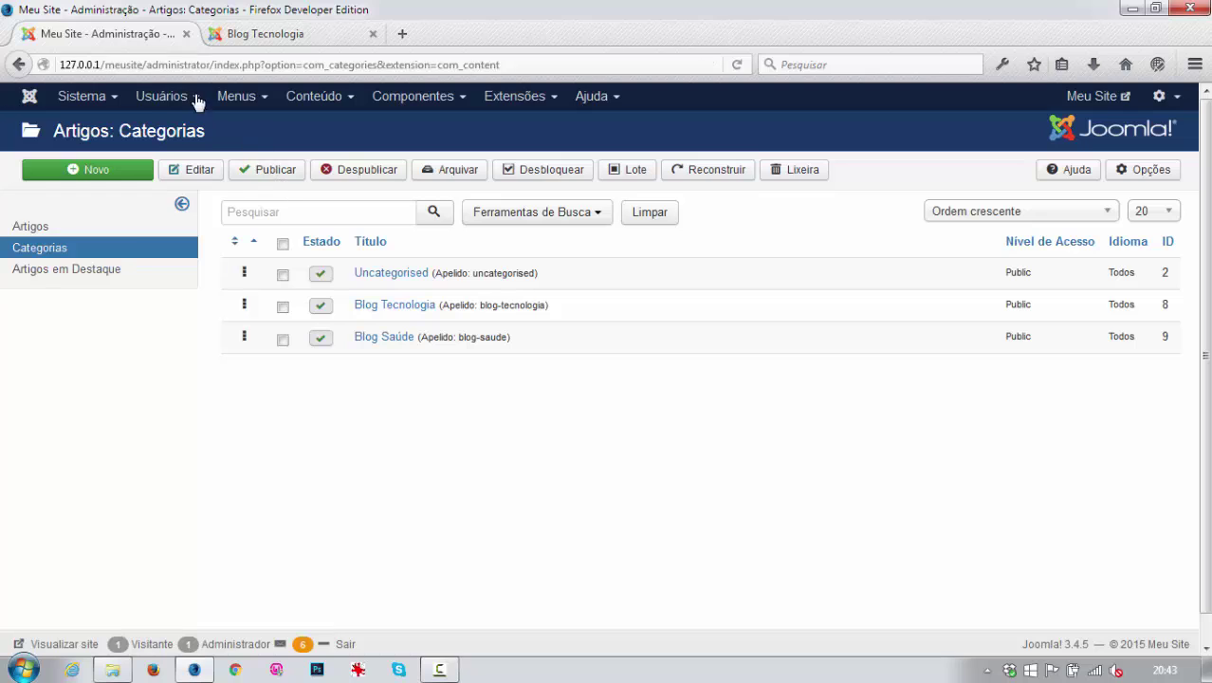
{"action": "left_click", "coordinate": [237, 96]}
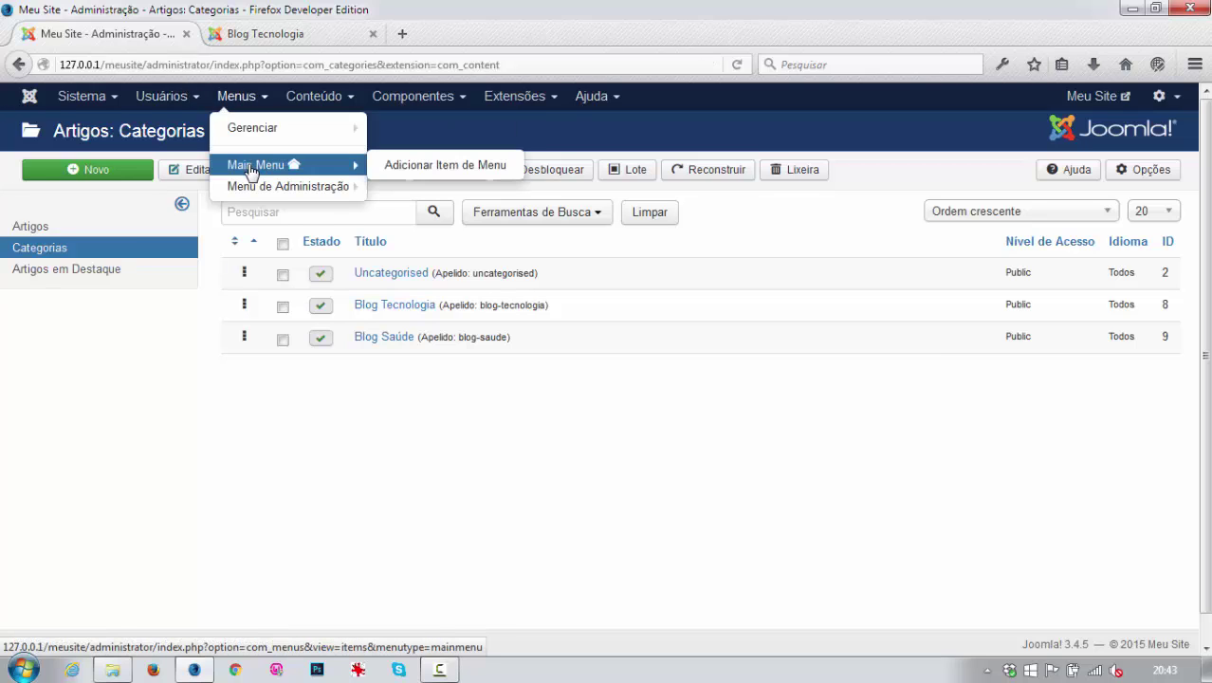
{"action": "left_click", "coordinate": [252, 167]}
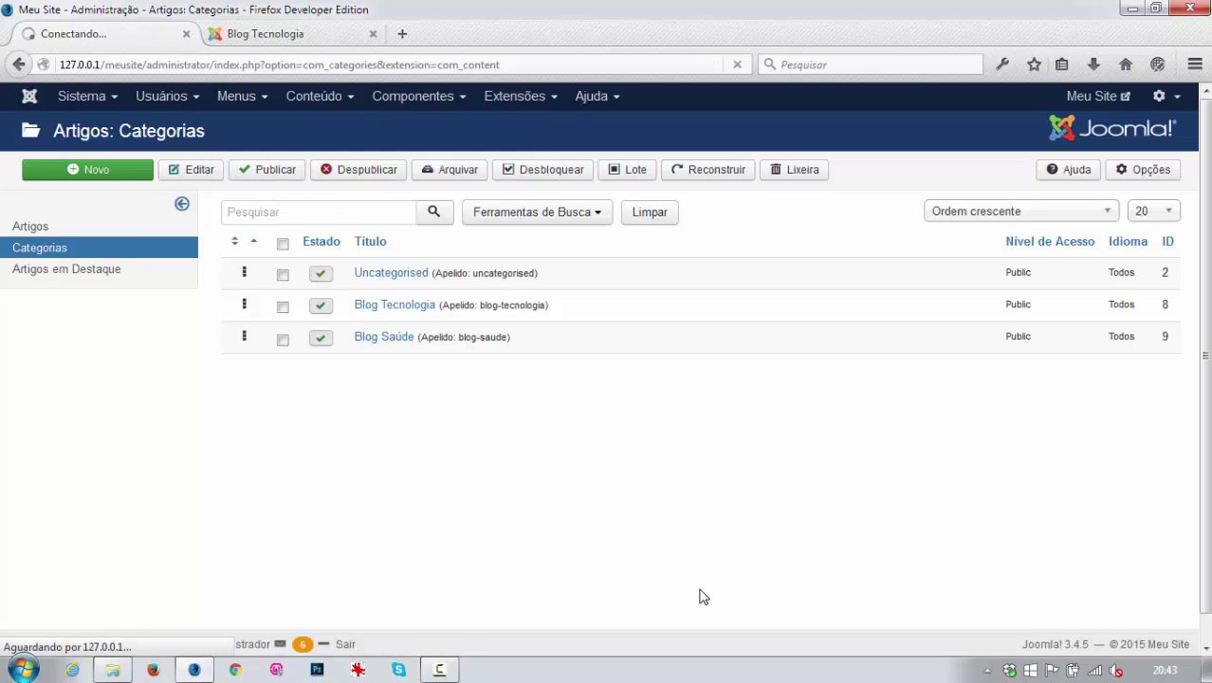
{"action": "left_click", "coordinate": [268, 33]}
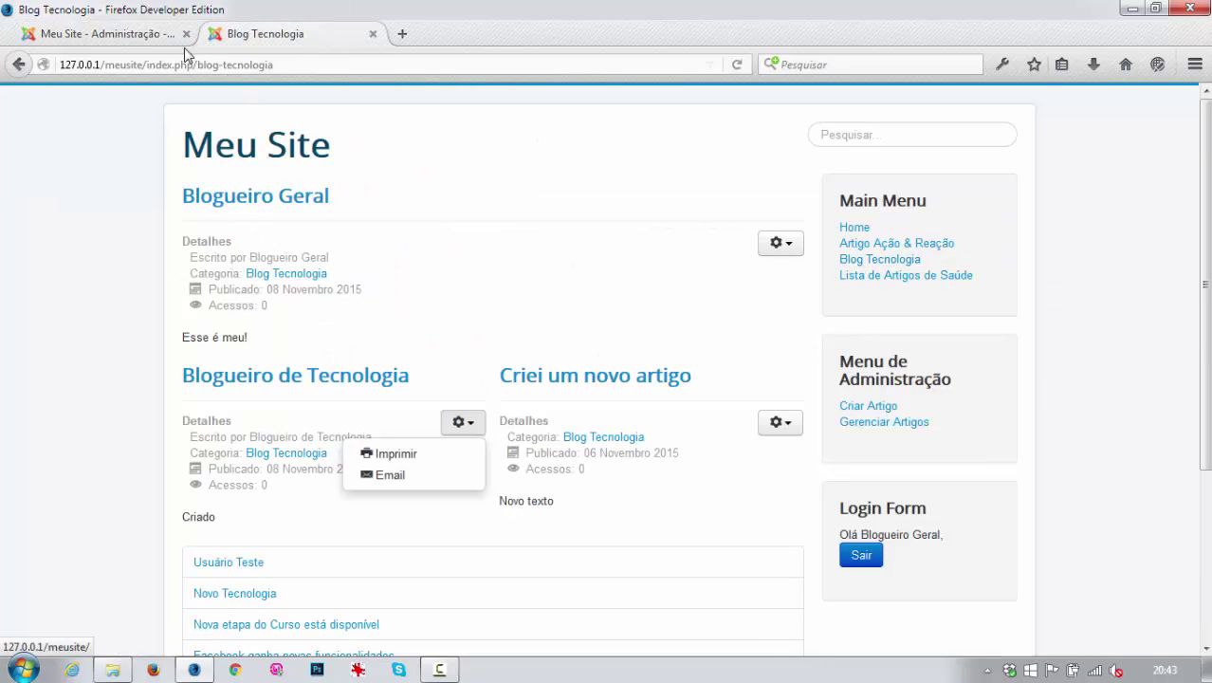
{"action": "left_click", "coordinate": [161, 34]}
Set the Blog Tecnologia menu item to show the page title 'Nosso Blog de Tecnologia' and save it.
{"action": "left_click", "coordinate": [363, 391]}
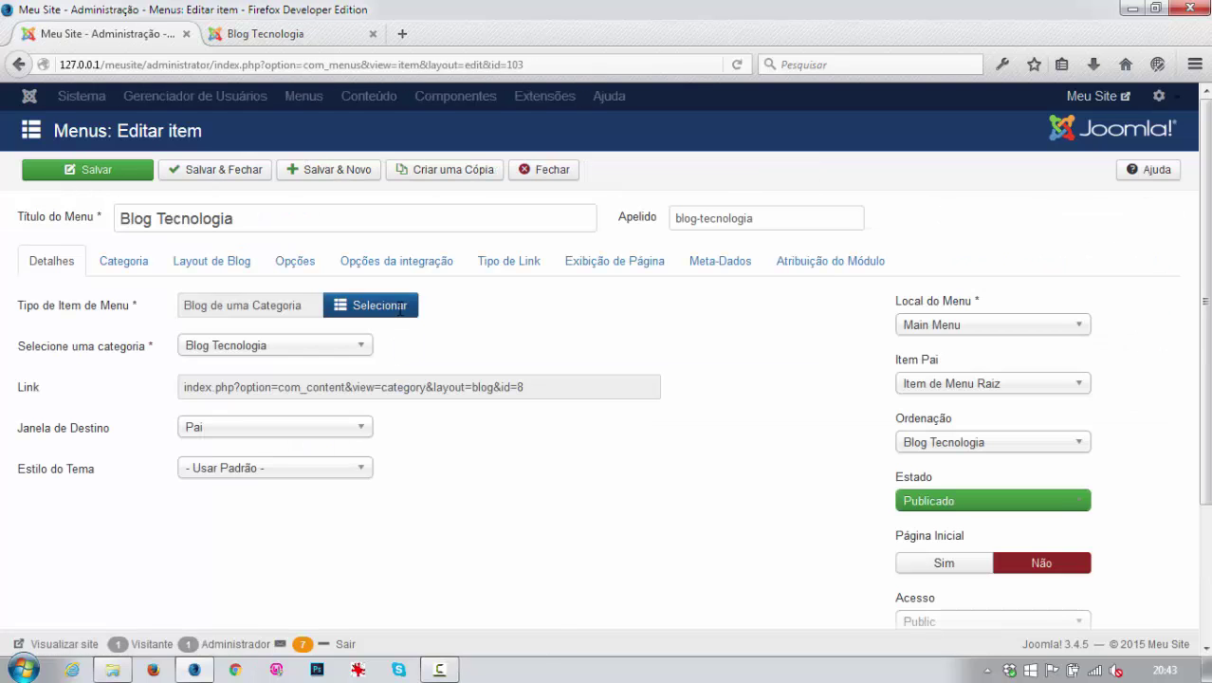
{"action": "left_click", "coordinate": [633, 264]}
{"action": "mouse_move", "coordinate": [65, 351]}
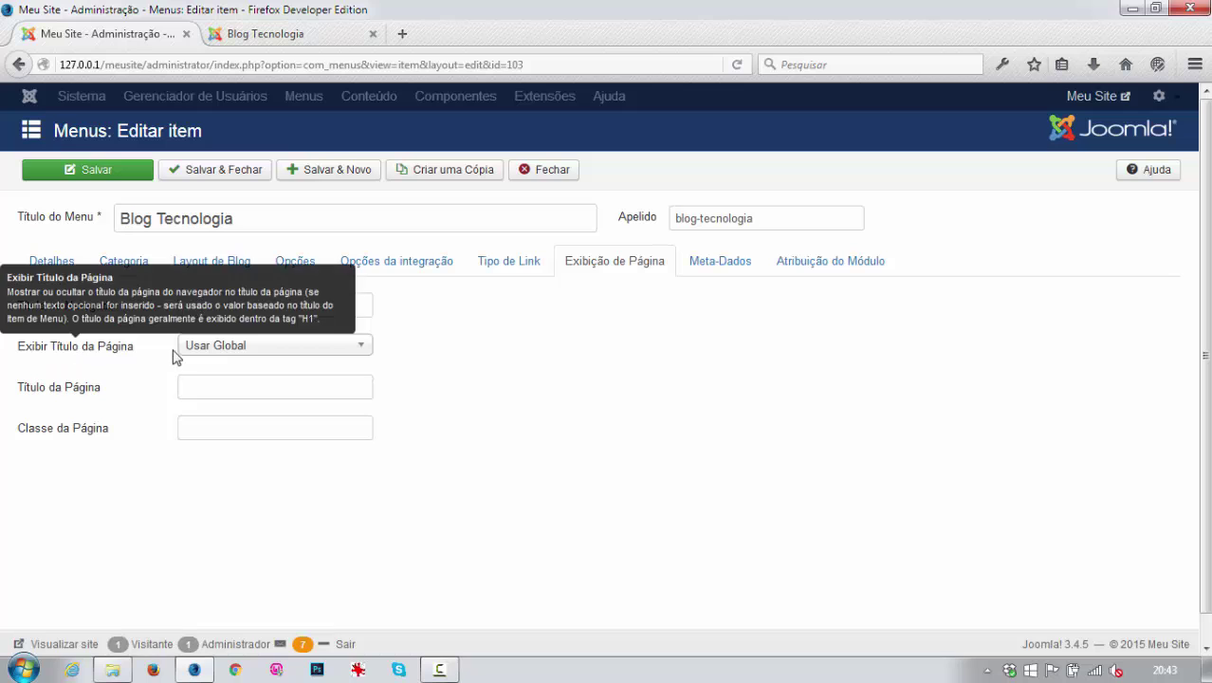
{"action": "left_click", "coordinate": [266, 357]}
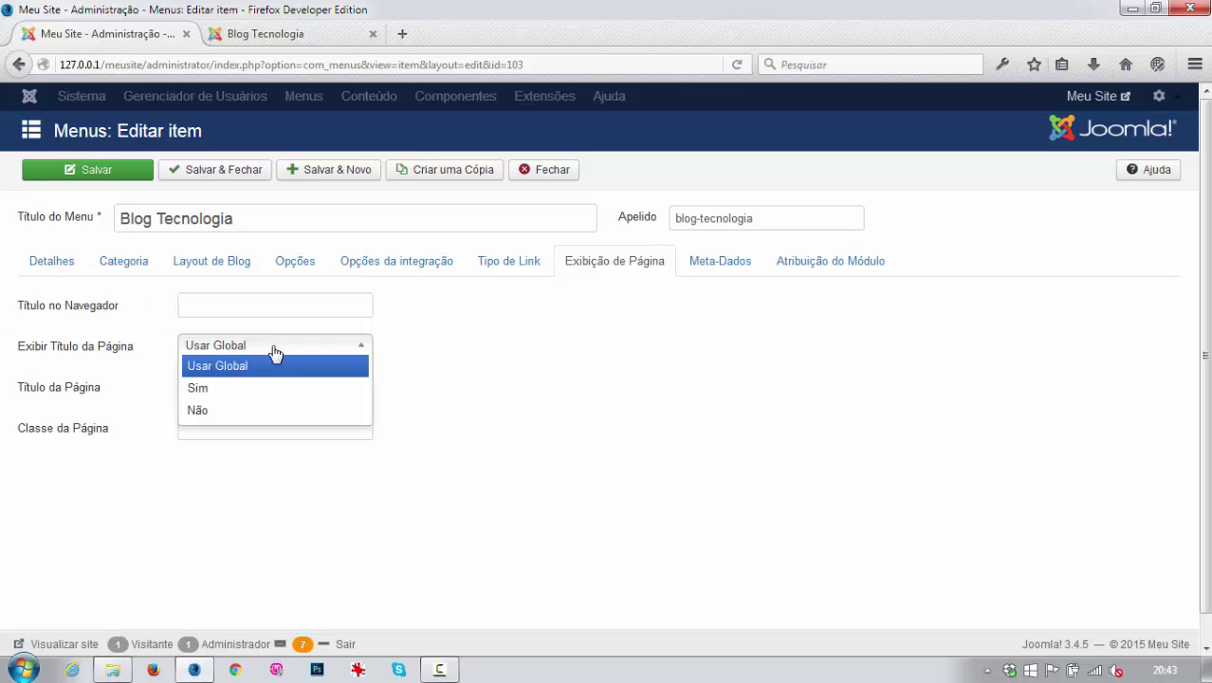
{"action": "left_click", "coordinate": [201, 391]}
{"action": "left_click", "coordinate": [204, 387]}
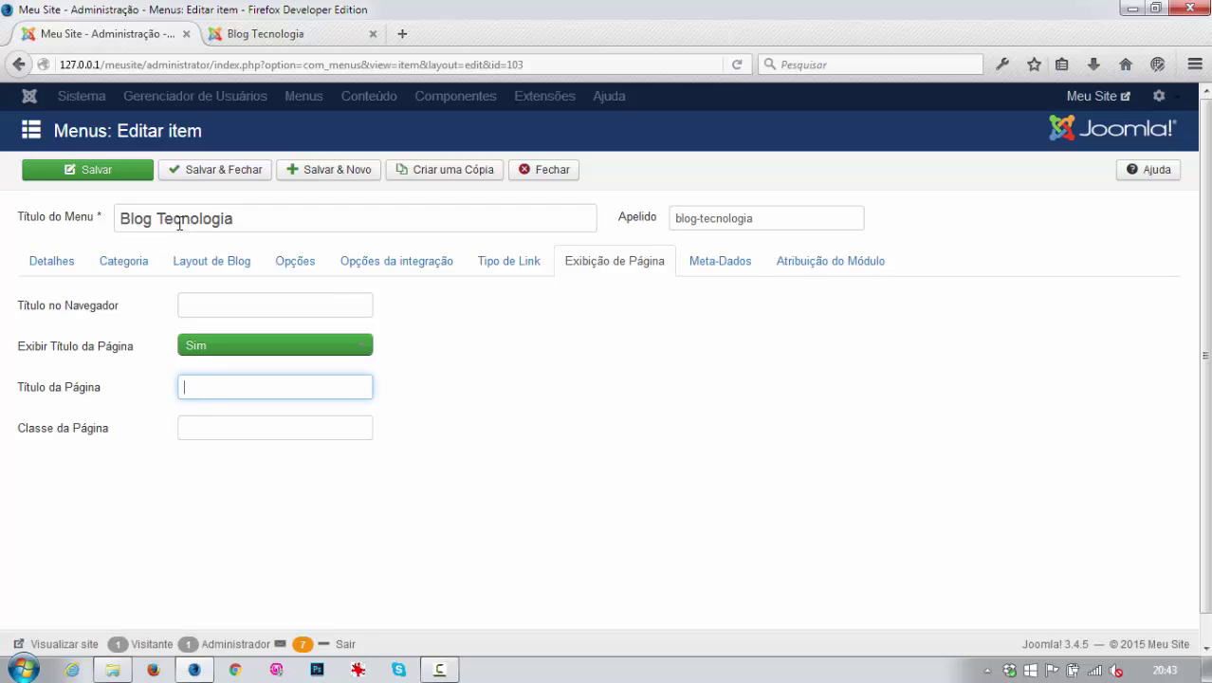
{"action": "type", "text": "Nosso Blog de Tec"}
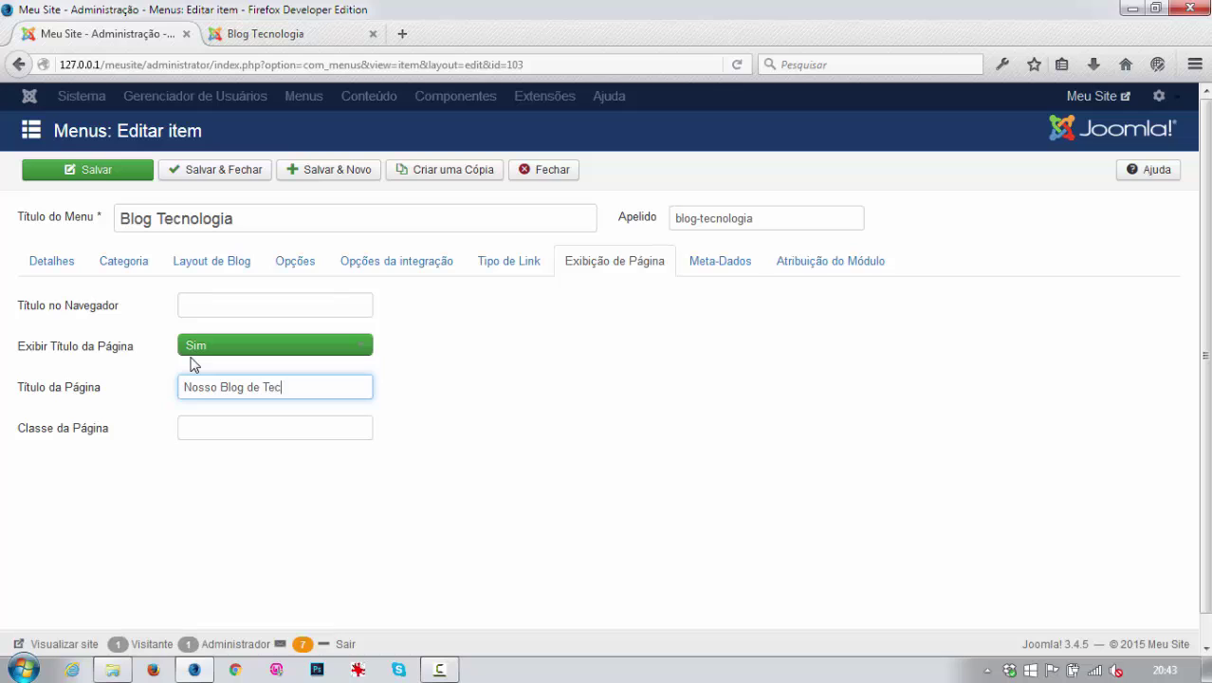
{"action": "type", "text": "nologia"}
{"action": "left_click", "coordinate": [251, 169]}
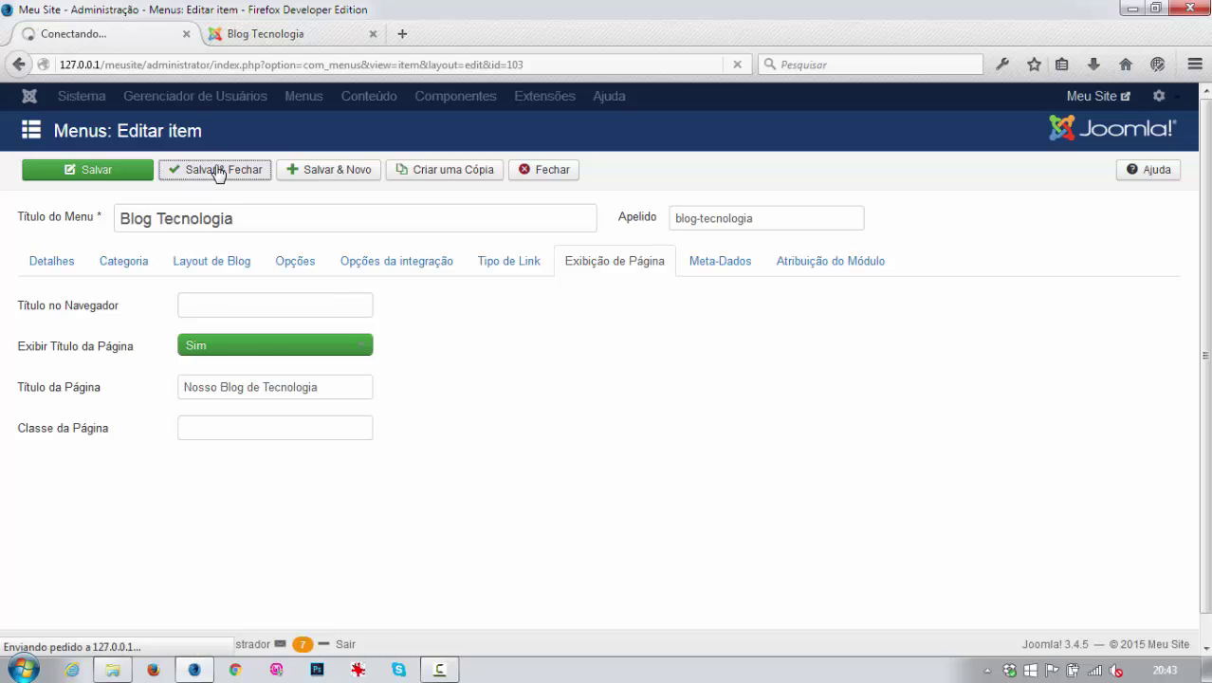
{"action": "left_click", "coordinate": [278, 38]}
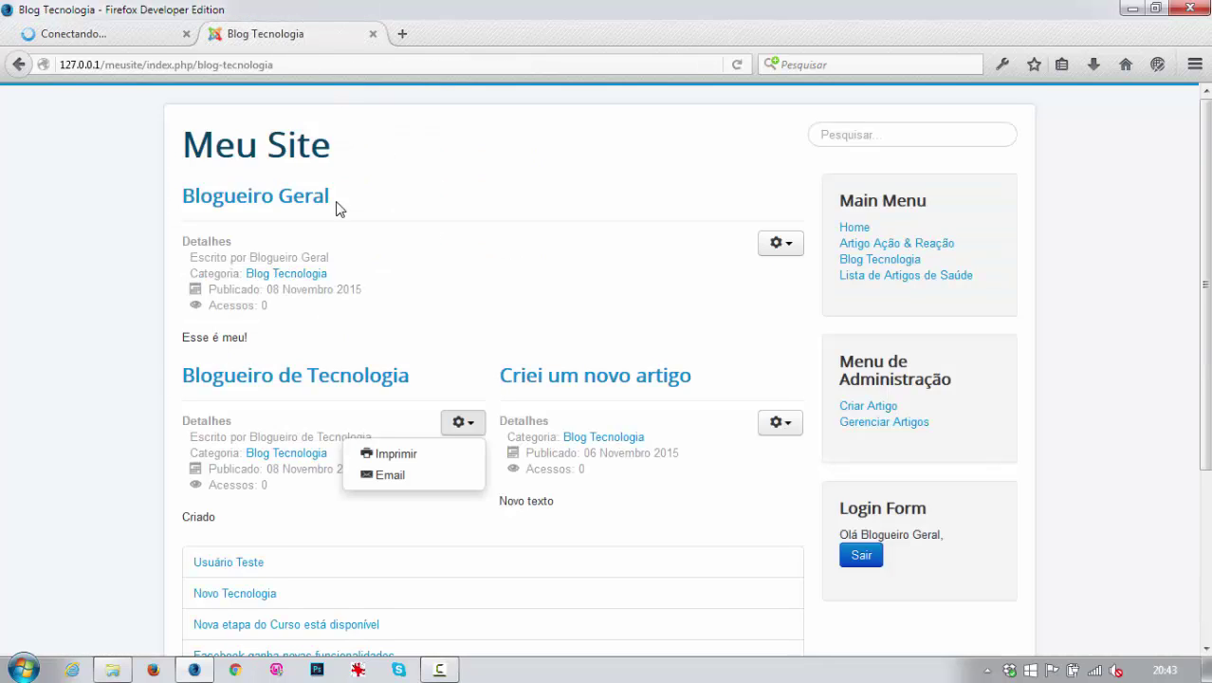
Reload Blog Tecnologia to show the 'Nosso Blog de Tecnologia' heading, and check the first article's options.
{"action": "left_click", "coordinate": [872, 262]}
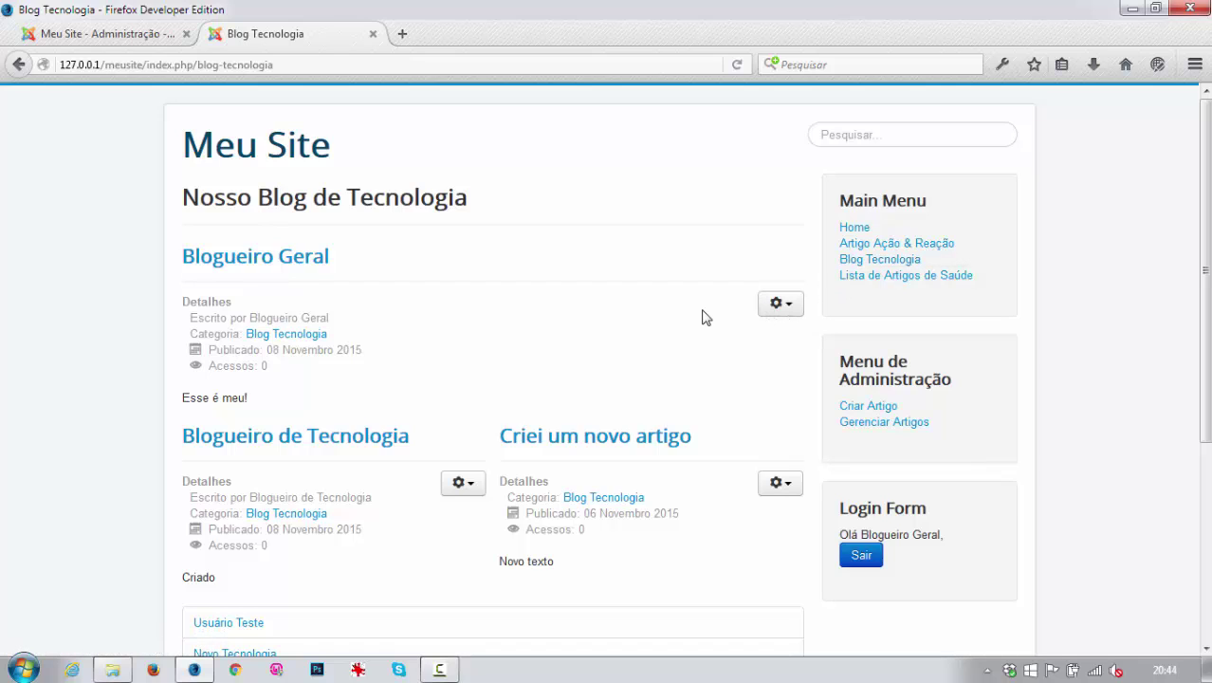
{"action": "left_click", "coordinate": [796, 313]}
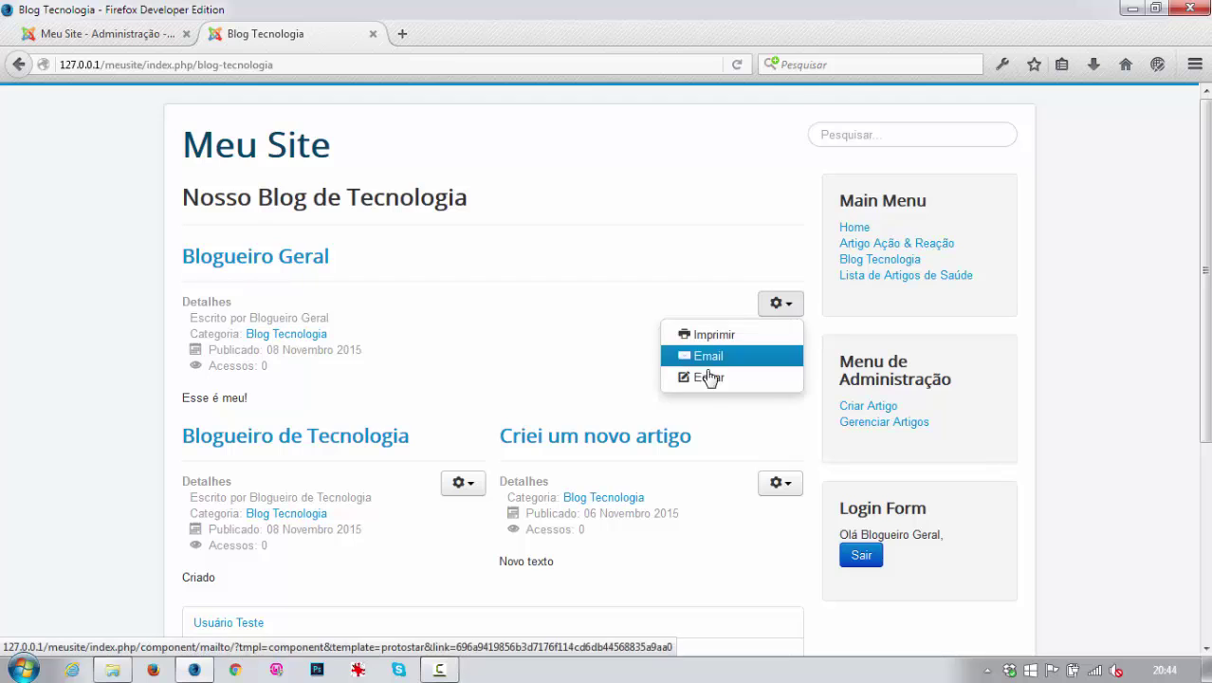